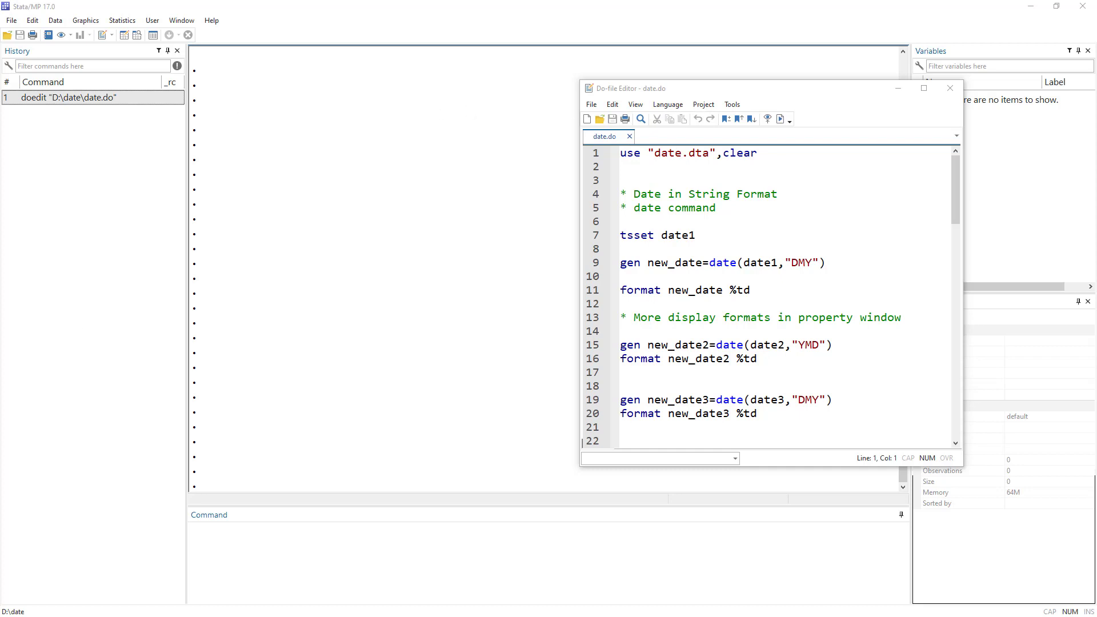
Step: Run line 1, use "date.dta",clear, to load date.dta with 153 observations
{"action": "left_click", "coordinate": [593, 157]}
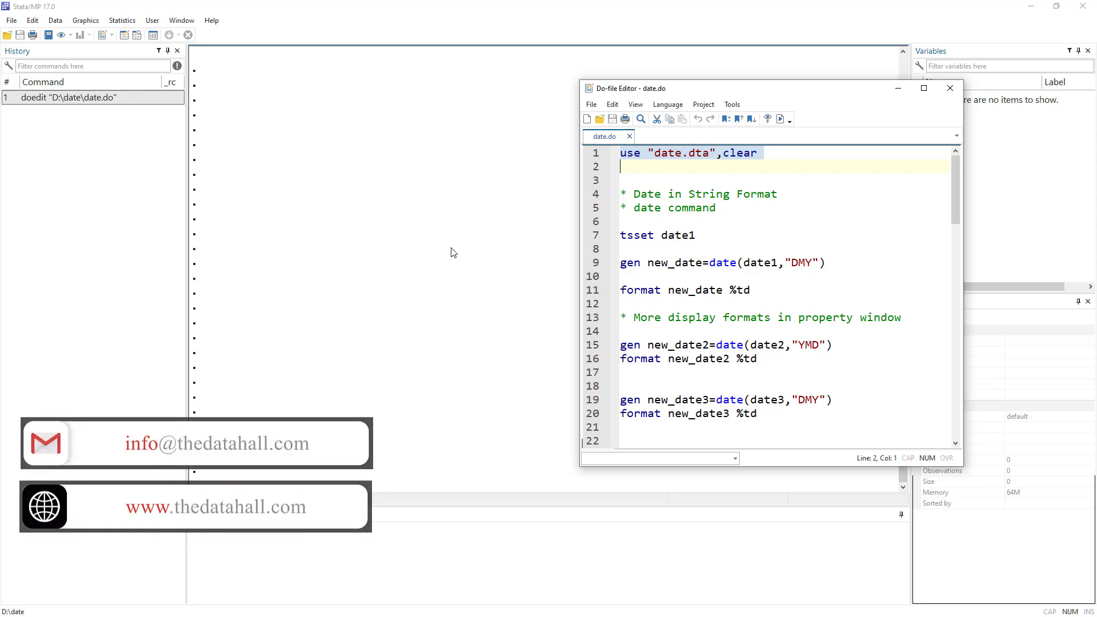
{"action": "left_click", "coordinate": [781, 118]}
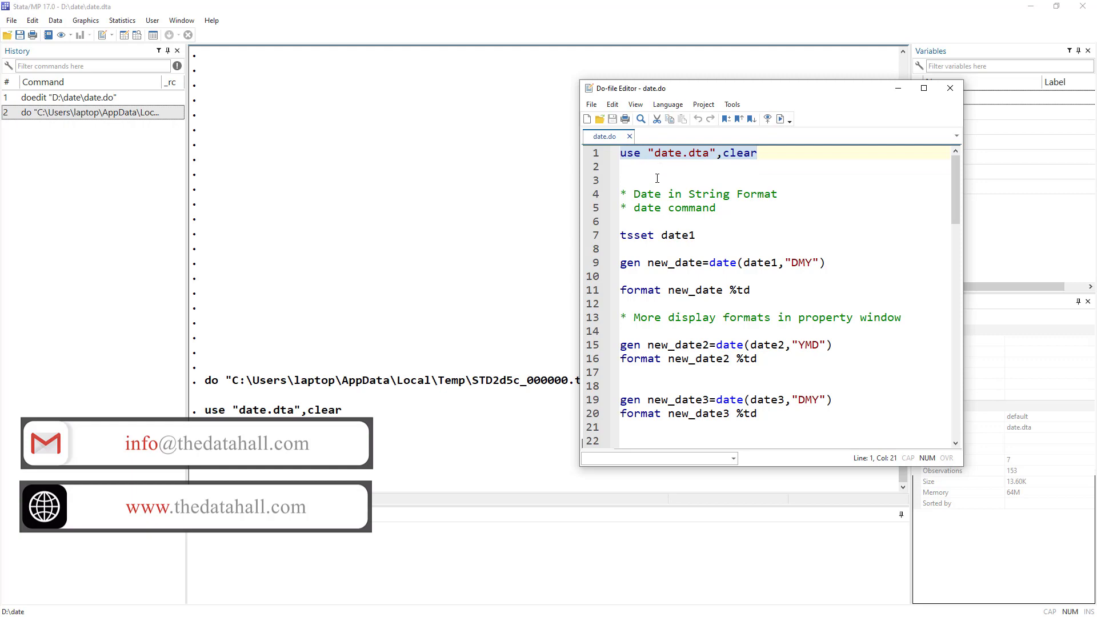
Step: Open the Data Editor and select the date1–date4 and date5–date6 columns
{"action": "left_click", "coordinate": [124, 36]}
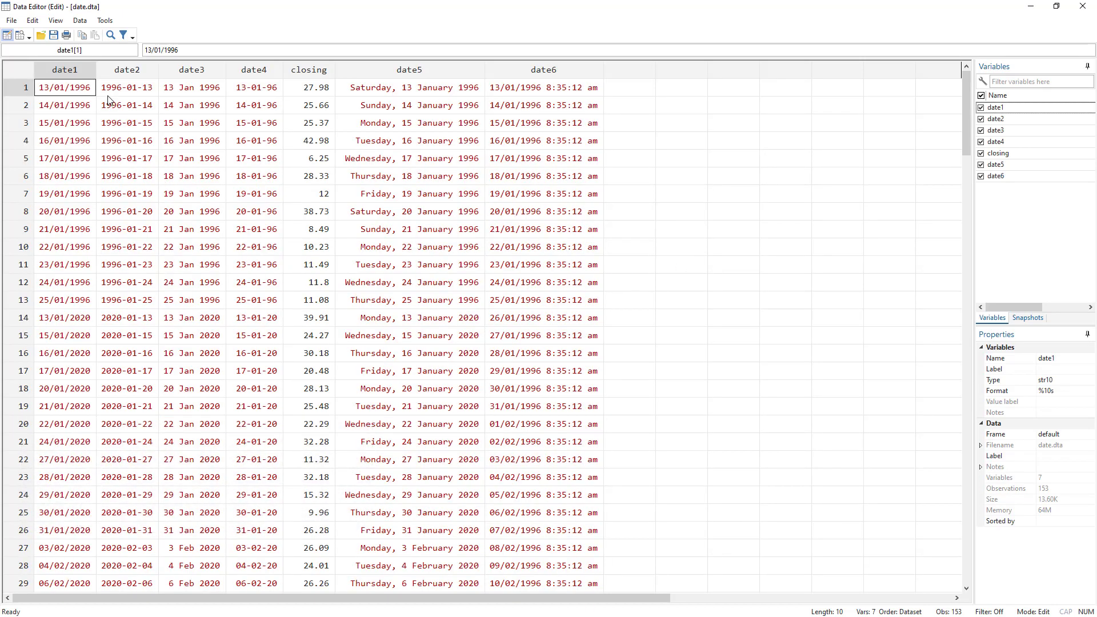
{"action": "left_click", "coordinate": [66, 71]}
{"action": "left_click_drag", "start_coordinate": [66, 71], "coordinate": [252, 70]}
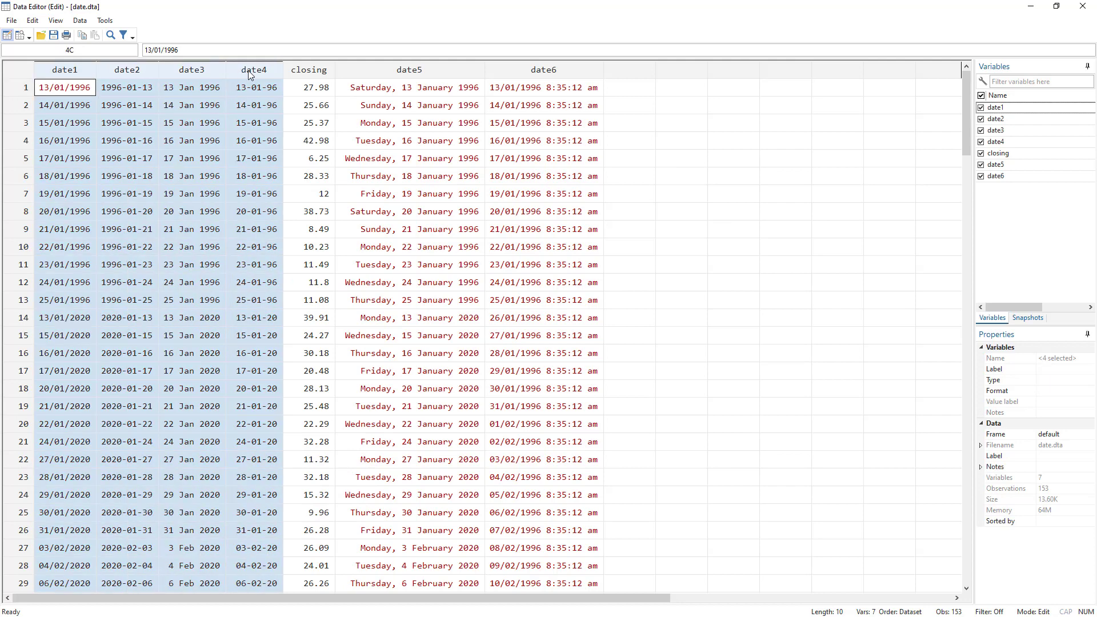
{"action": "left_click_drag", "start_coordinate": [430, 70], "coordinate": [558, 68]}
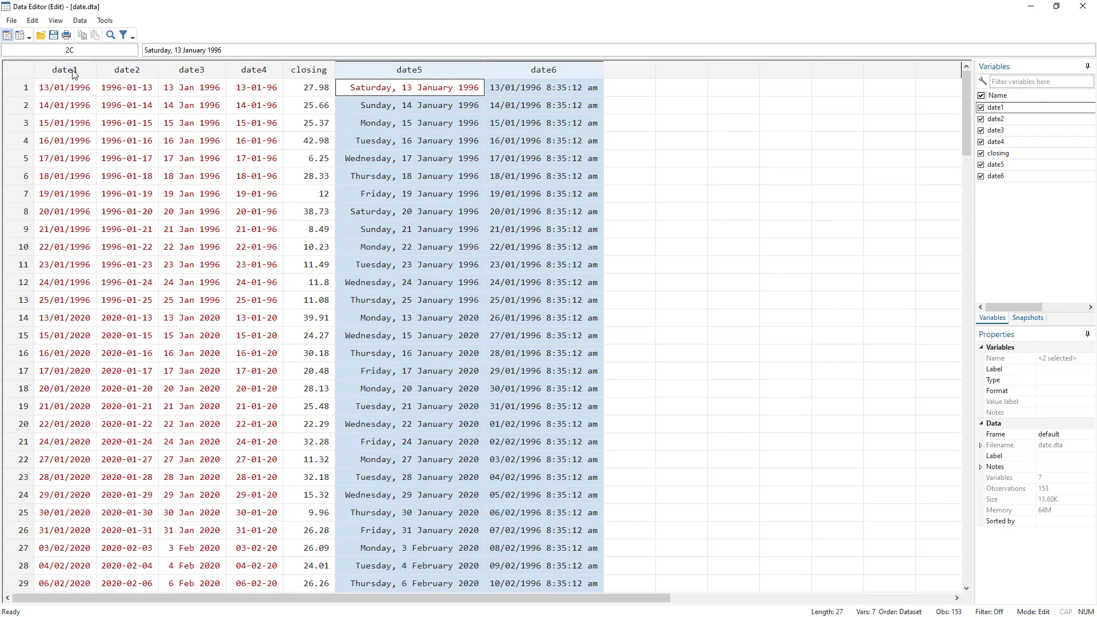
Step: Inspect the first value of each text date column, date1 through date6
{"action": "left_click", "coordinate": [69, 92]}
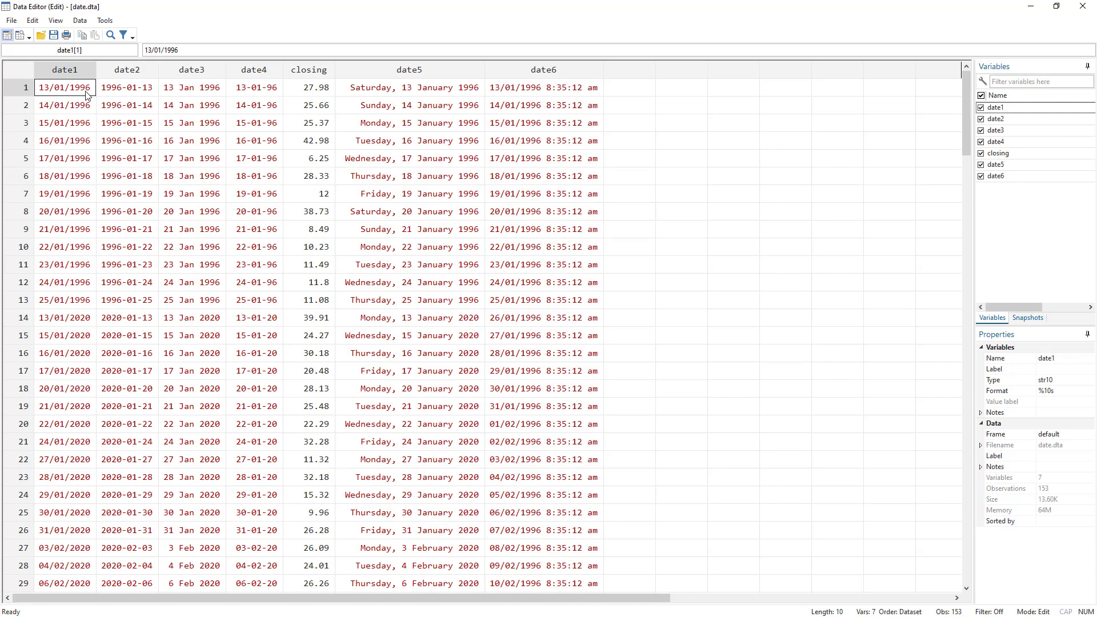
{"action": "left_click", "coordinate": [127, 97]}
{"action": "left_click", "coordinate": [183, 93]}
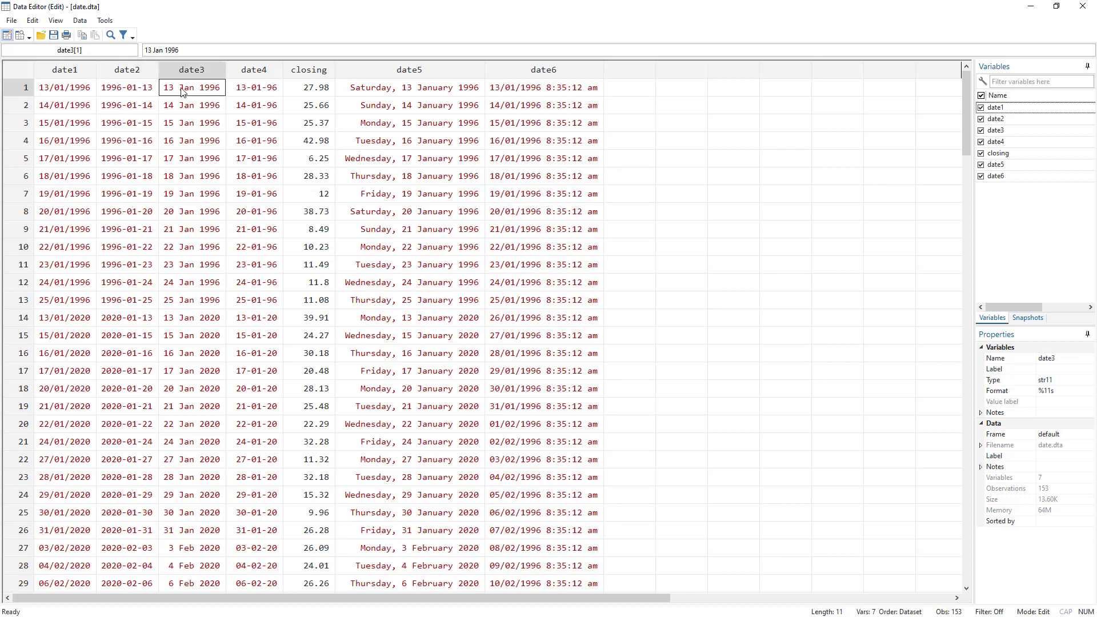
{"action": "left_click", "coordinate": [261, 90]}
{"action": "left_click", "coordinate": [425, 96]}
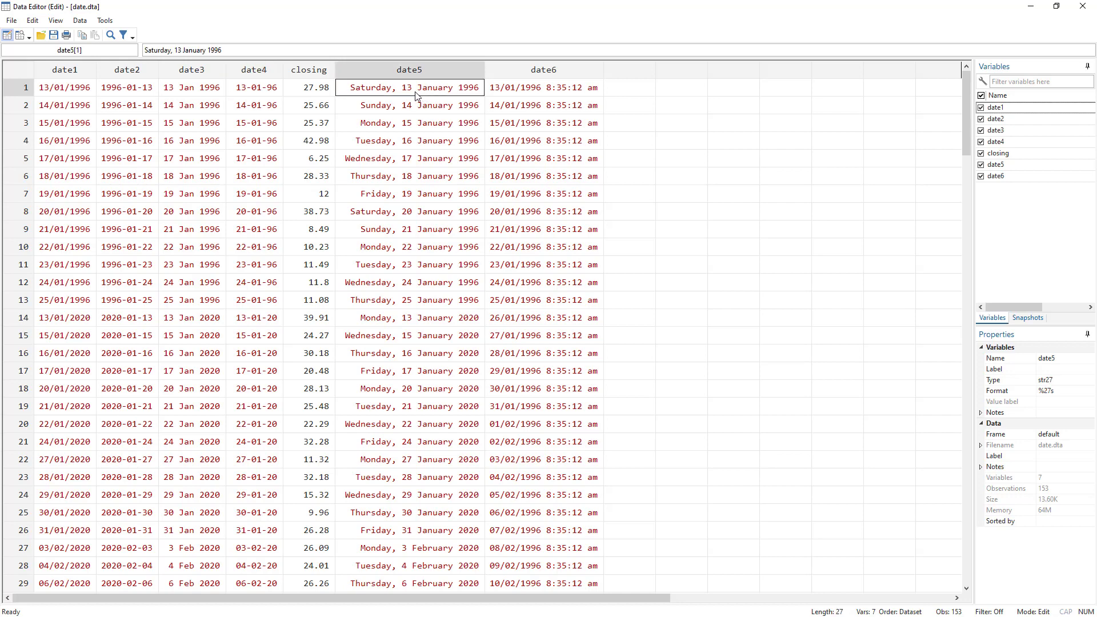
{"action": "left_click", "coordinate": [502, 93]}
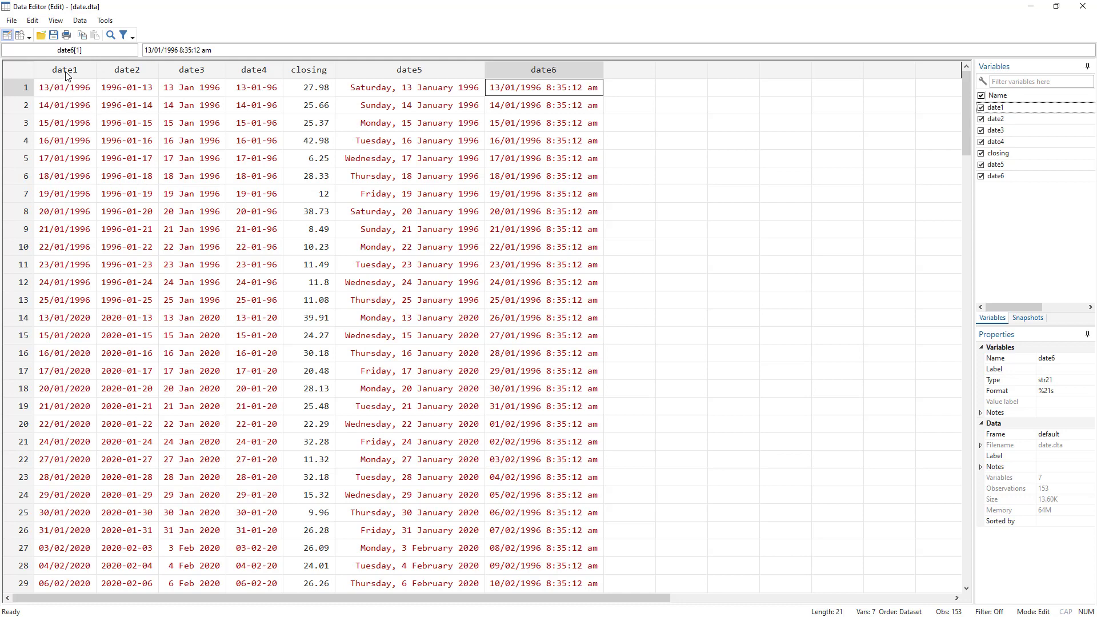
Step: Select the date1–date3 and date5–date6 columns, then the closing column
{"action": "left_click_drag", "start_coordinate": [67, 69], "coordinate": [239, 68]}
{"action": "left_click_drag", "start_coordinate": [360, 71], "coordinate": [588, 73]}
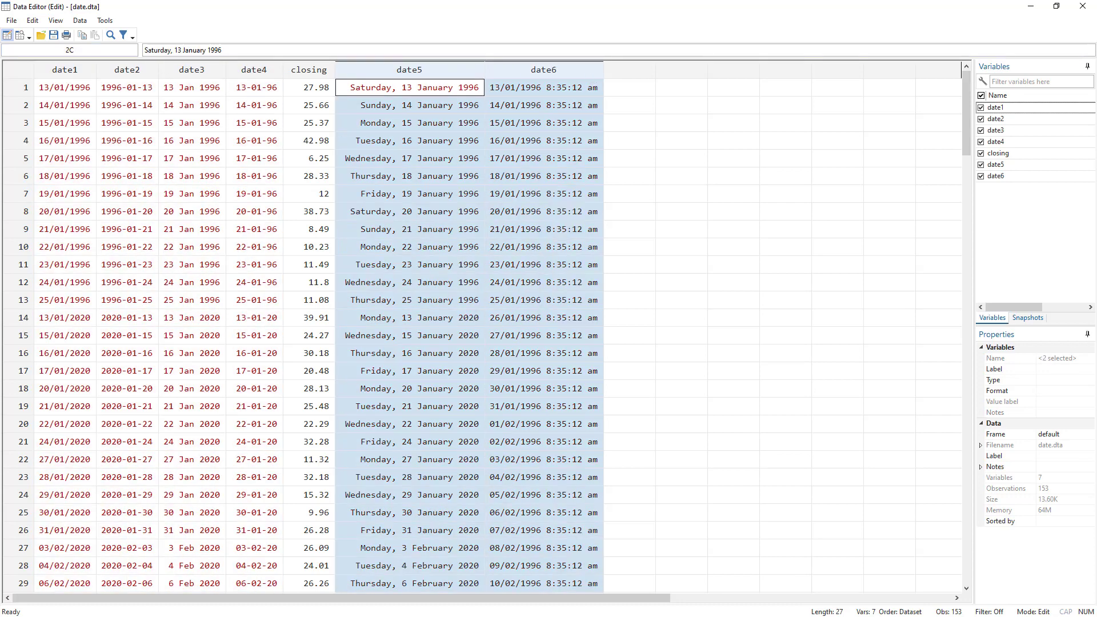
{"action": "left_click", "coordinate": [311, 71]}
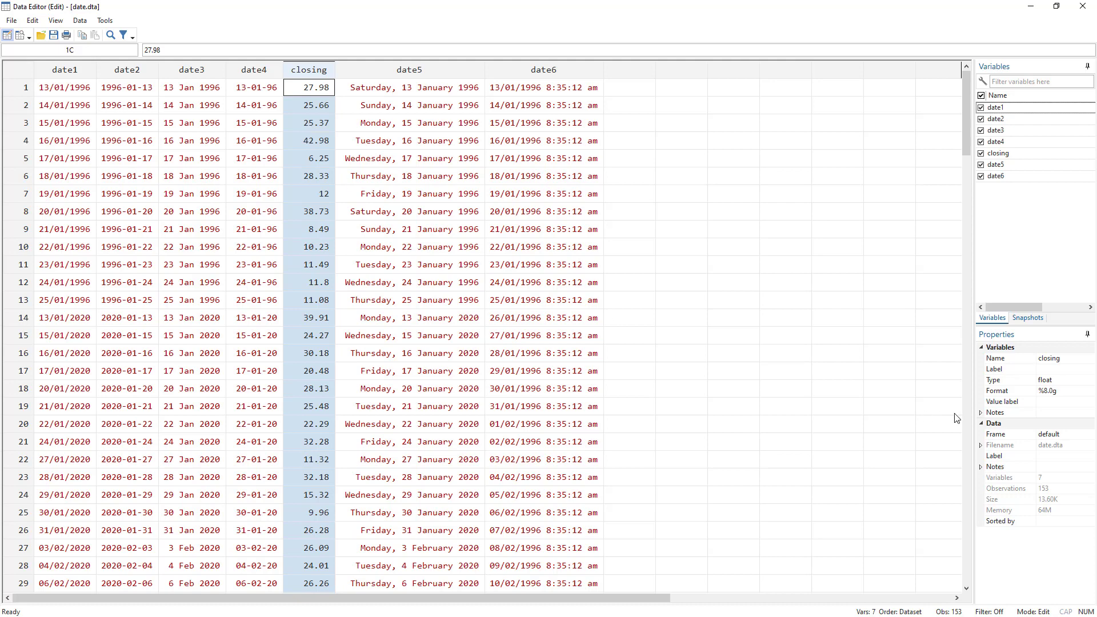
Step: Inspect the date4, date5, date6, date2 and date3 columns, then go back to date.do
{"action": "left_click", "coordinate": [262, 69]}
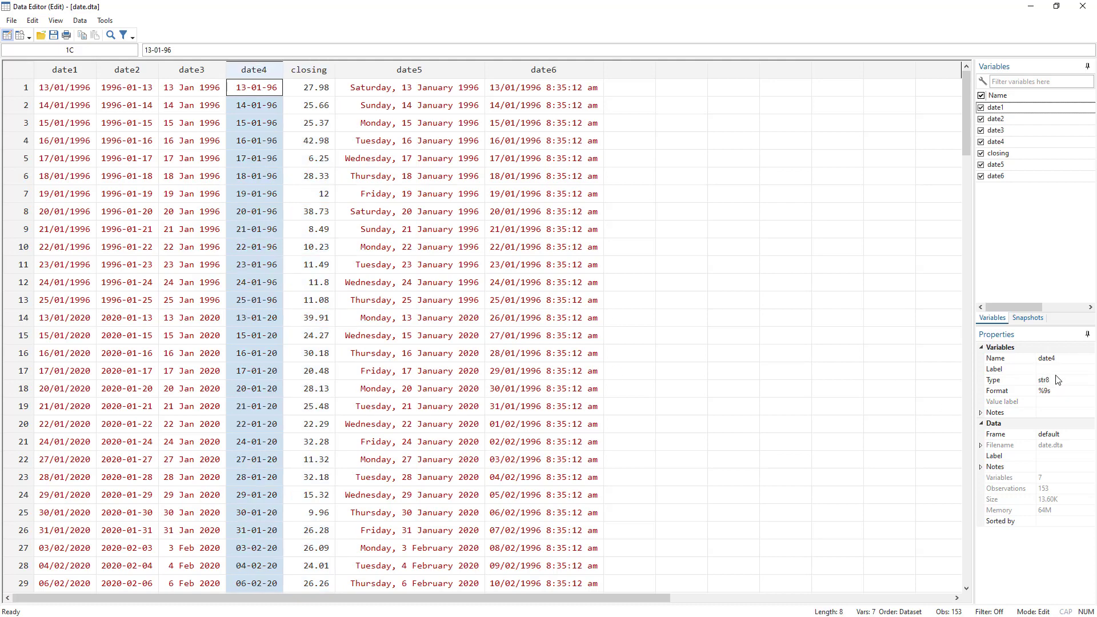
{"action": "left_click", "coordinate": [467, 74]}
{"action": "left_click", "coordinate": [531, 73]}
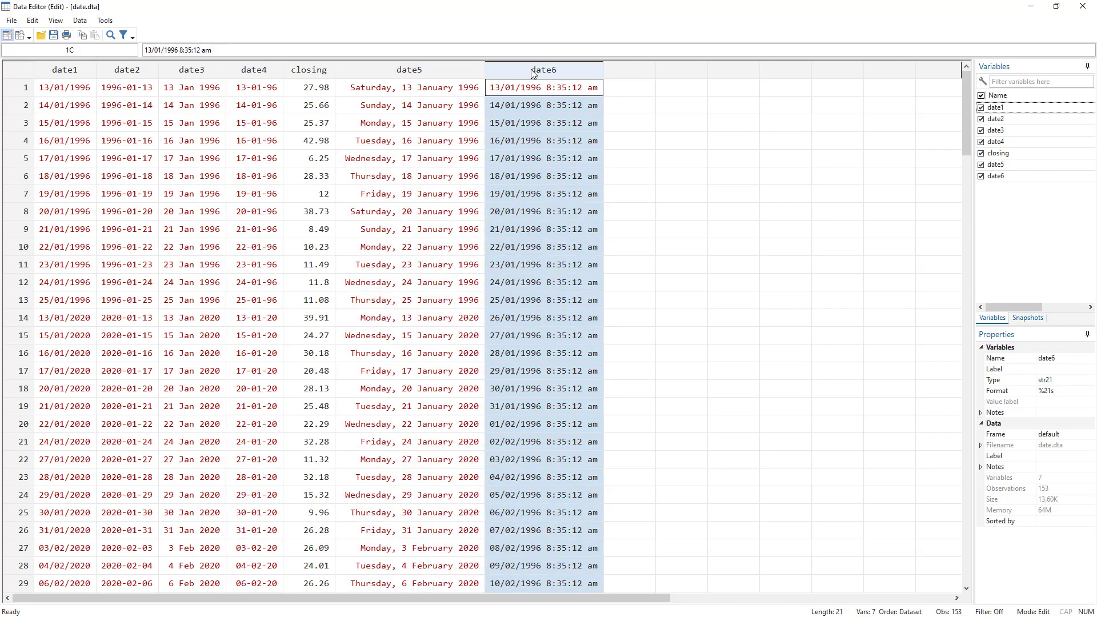
{"action": "left_click", "coordinate": [145, 75]}
{"action": "left_click", "coordinate": [177, 73]}
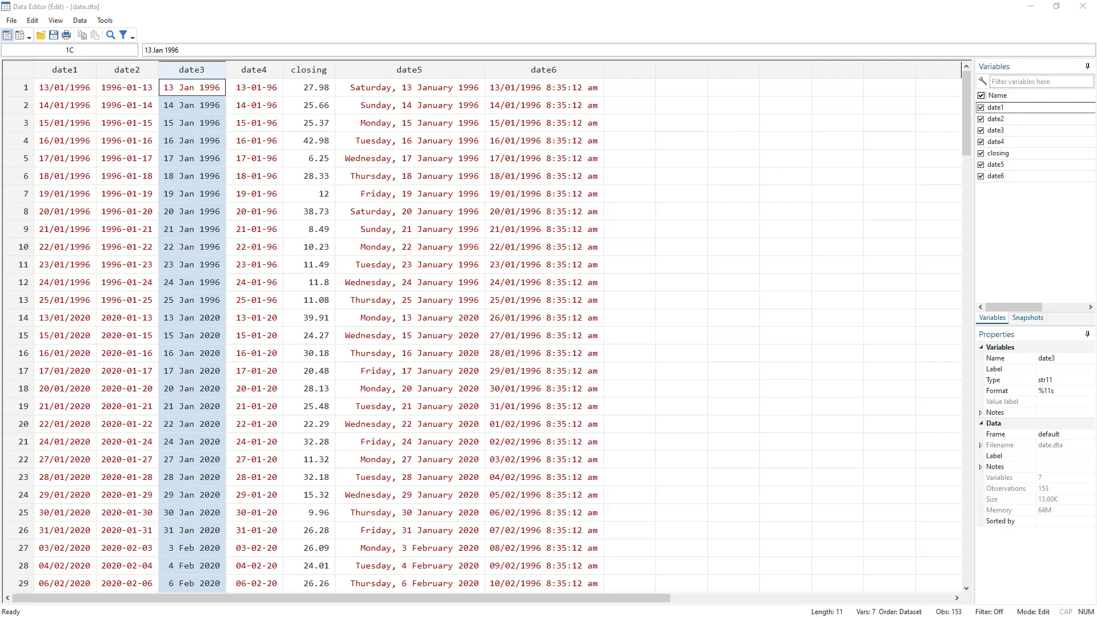
{"action": "key", "text": "alt+Tab"}
{"action": "key", "text": "alt+Tab"}
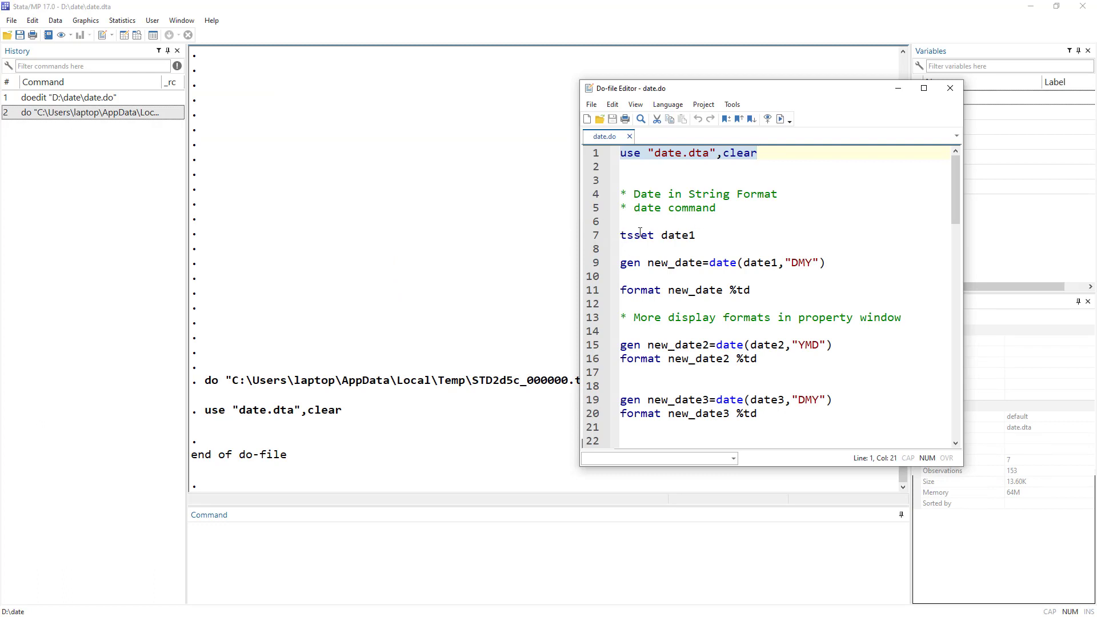
Step: Run line 7, tsset date1, which fails with r(109) because date1 is a string
{"action": "left_click_drag", "start_coordinate": [797, 84], "coordinate": [609, 49]}
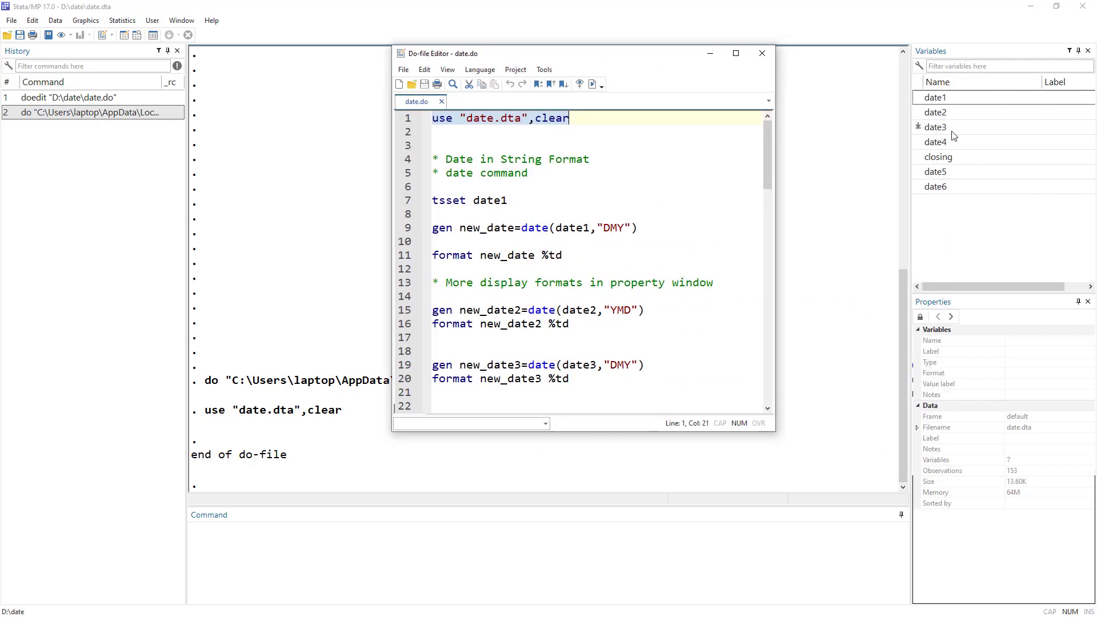
{"action": "key", "text": "ctrl+8"}
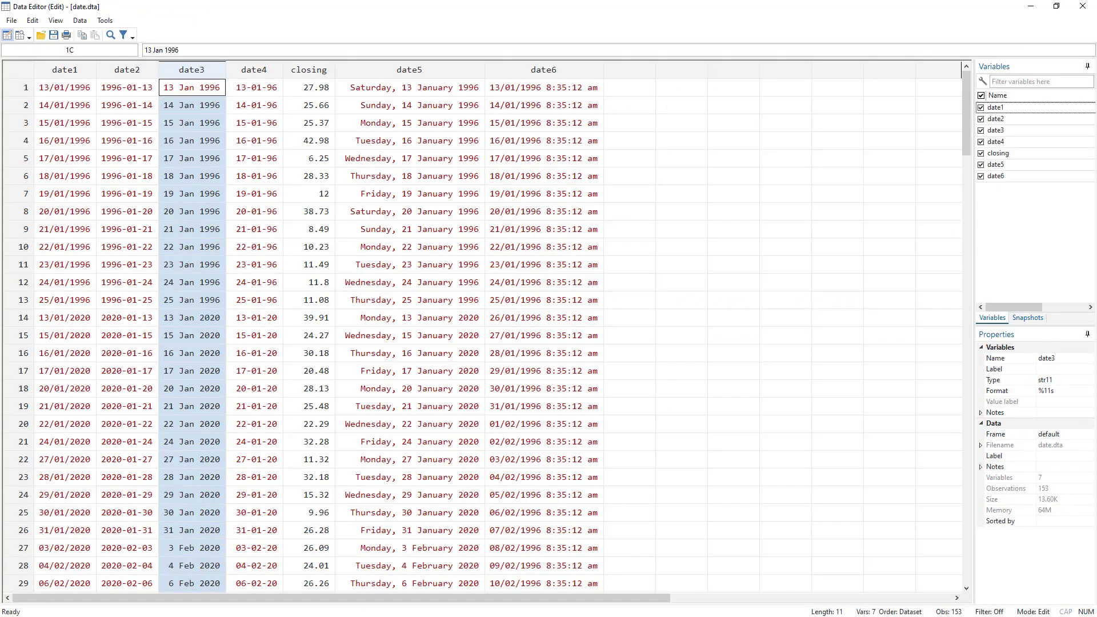
{"action": "left_click", "coordinate": [1031, 7]}
{"action": "left_click", "coordinate": [399, 201]}
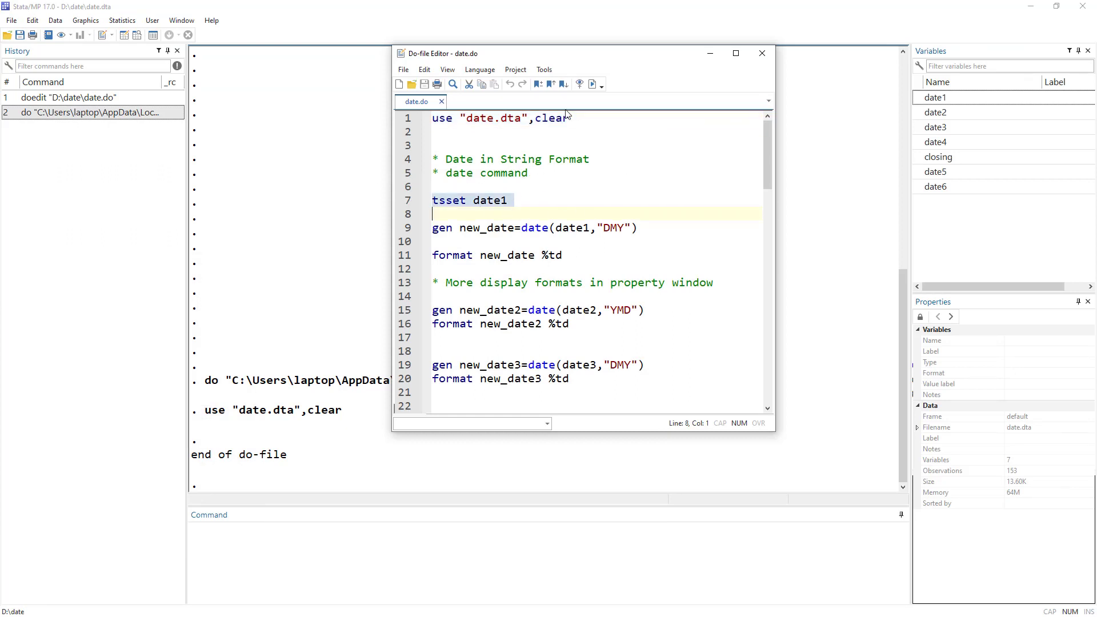
{"action": "left_click", "coordinate": [593, 85]}
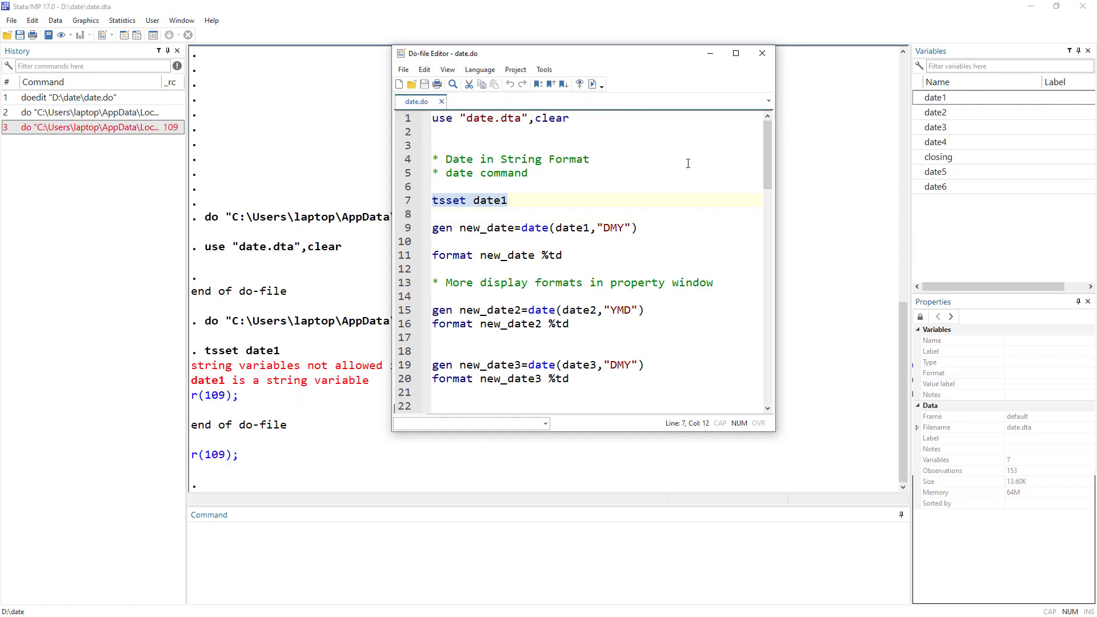
{"action": "left_click_drag", "start_coordinate": [571, 55], "coordinate": [719, 39]}
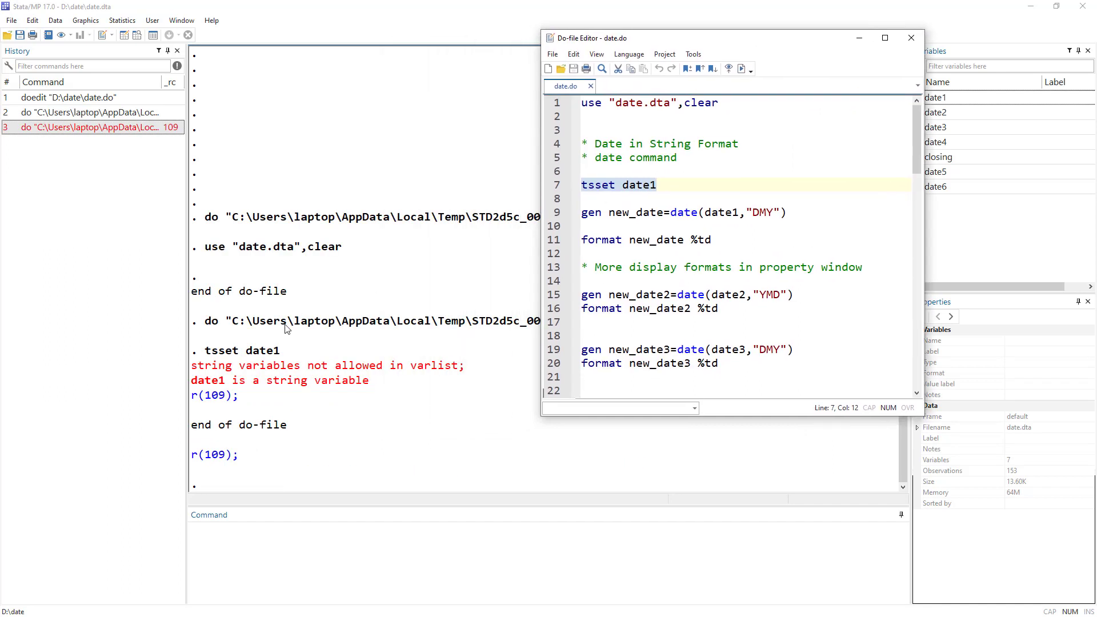
Step: Highlight the tsset date1 command on line 7
{"action": "double_click", "coordinate": [599, 185]}
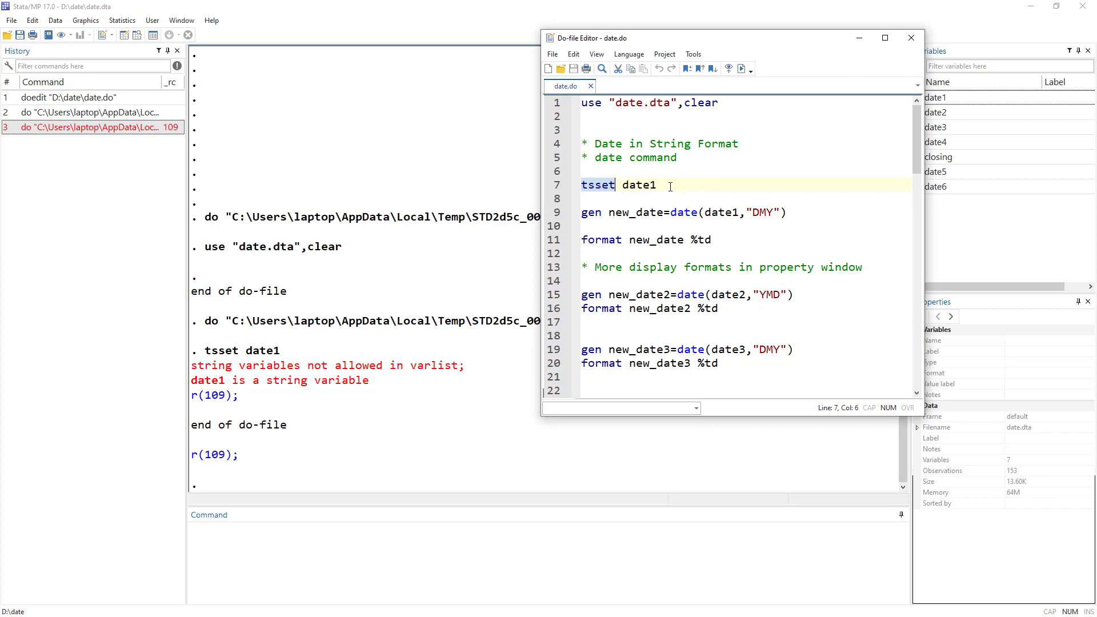
{"action": "left_click_drag", "start_coordinate": [657, 185], "coordinate": [582, 185]}
{"action": "left_click_drag", "start_coordinate": [715, 41], "coordinate": [671, 45]}
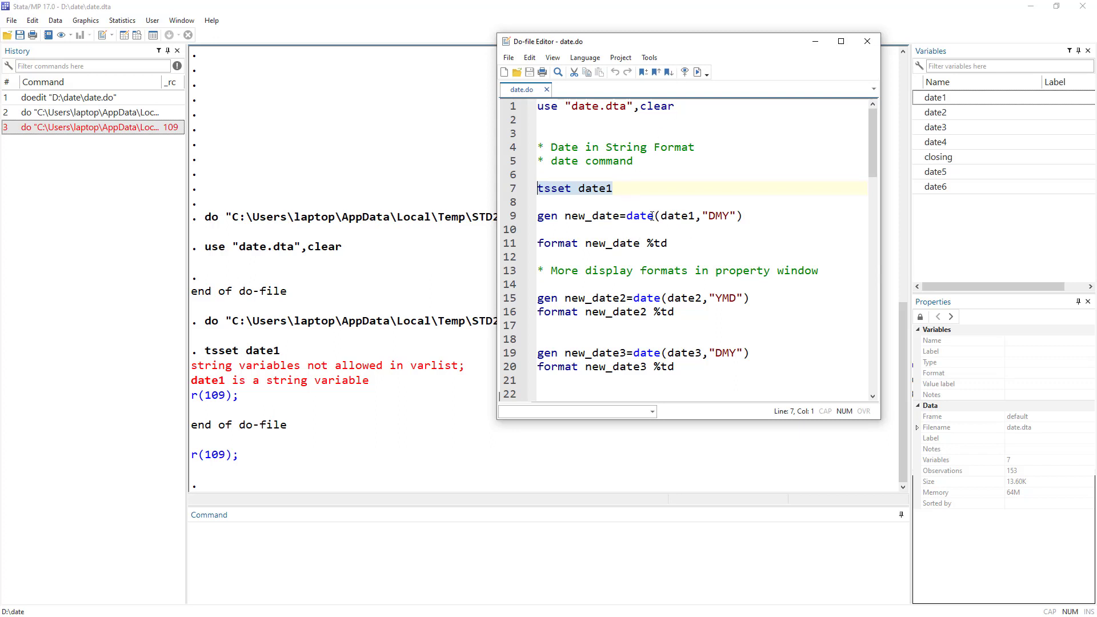
Step: Highlight new_date, date() and date1 in line 9's gen command, then reopen the Data Editor
{"action": "left_click_drag", "start_coordinate": [653, 216], "coordinate": [626, 215]}
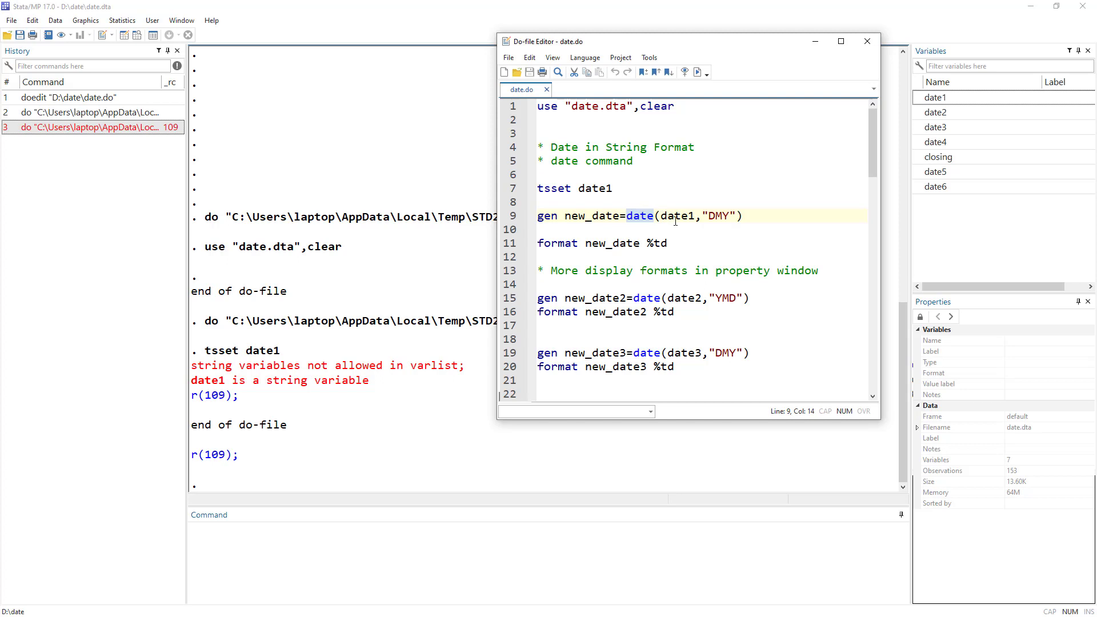
{"action": "left_click_drag", "start_coordinate": [538, 216], "coordinate": [620, 219]}
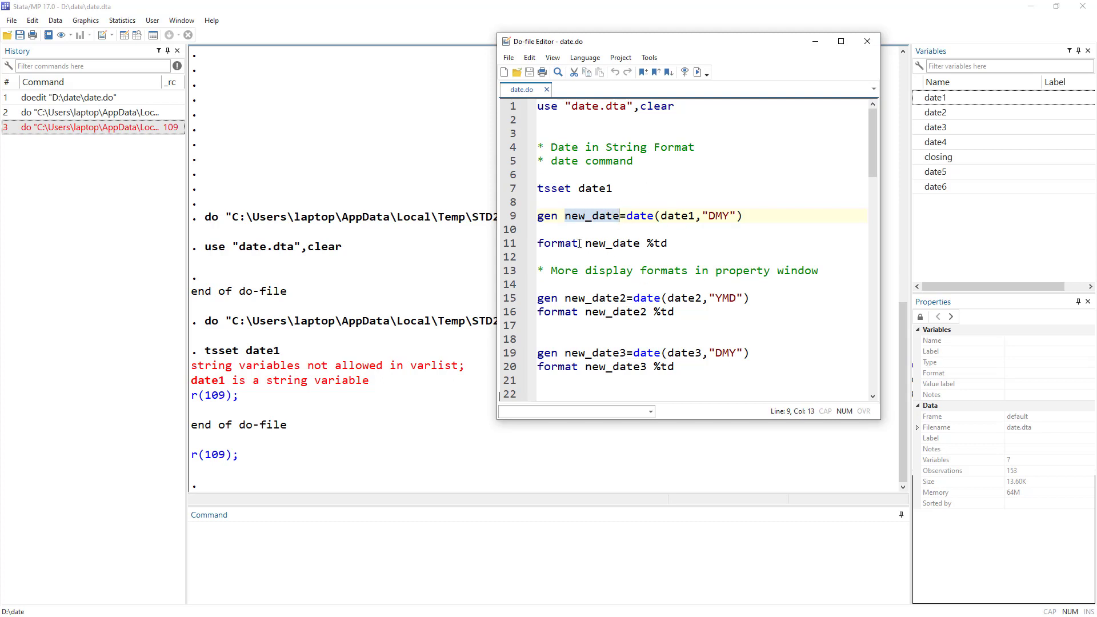
{"action": "left_click", "coordinate": [884, 262]}
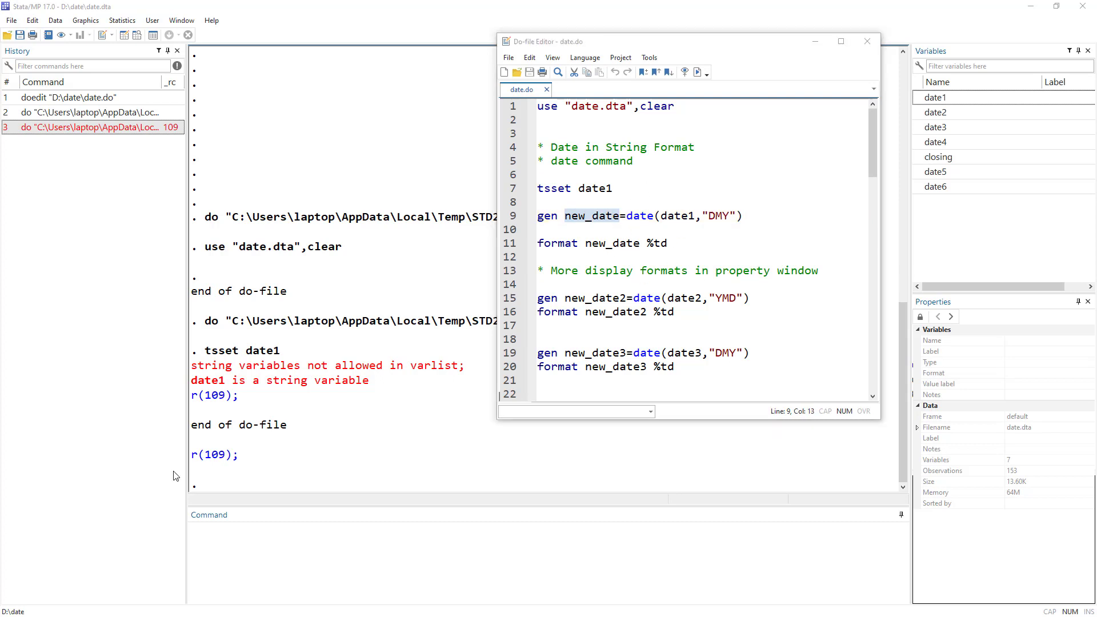
{"action": "left_click", "coordinate": [628, 217]}
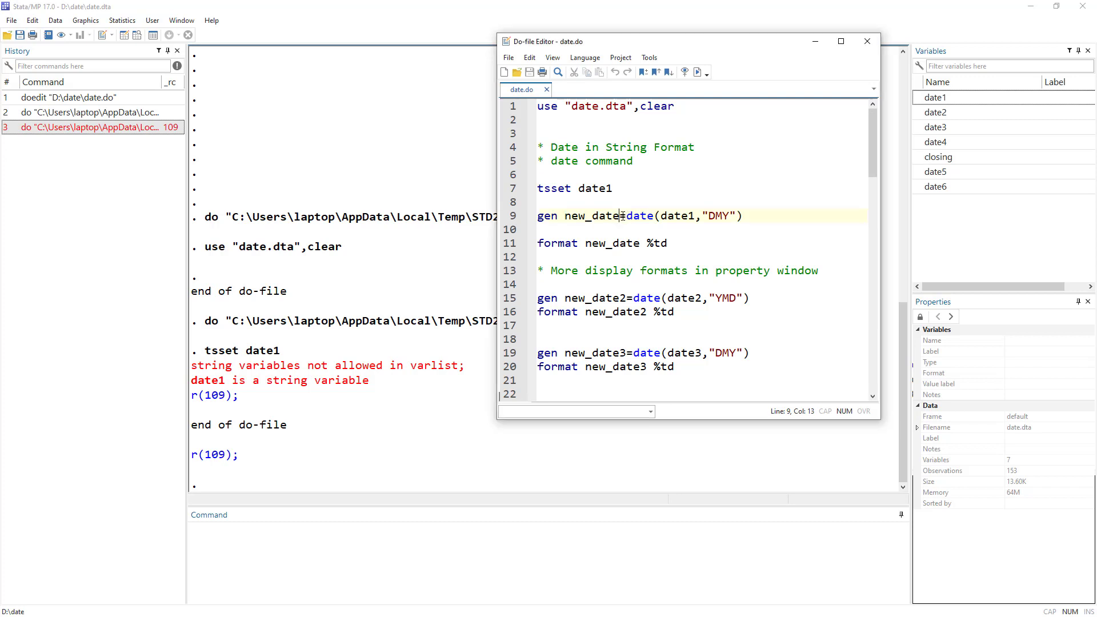
{"action": "left_click_drag", "start_coordinate": [629, 218], "coordinate": [654, 218]}
{"action": "left_click", "coordinate": [660, 216]}
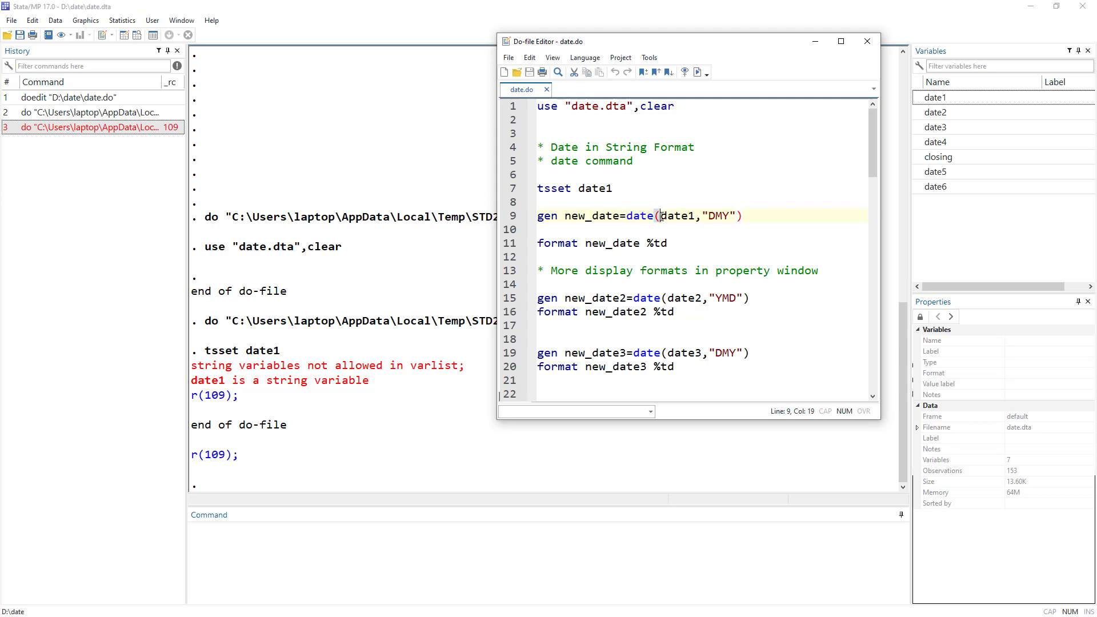
{"action": "left_click", "coordinate": [736, 216]}
{"action": "double_click", "coordinate": [676, 216]}
{"action": "key", "text": "ctrl+8"}
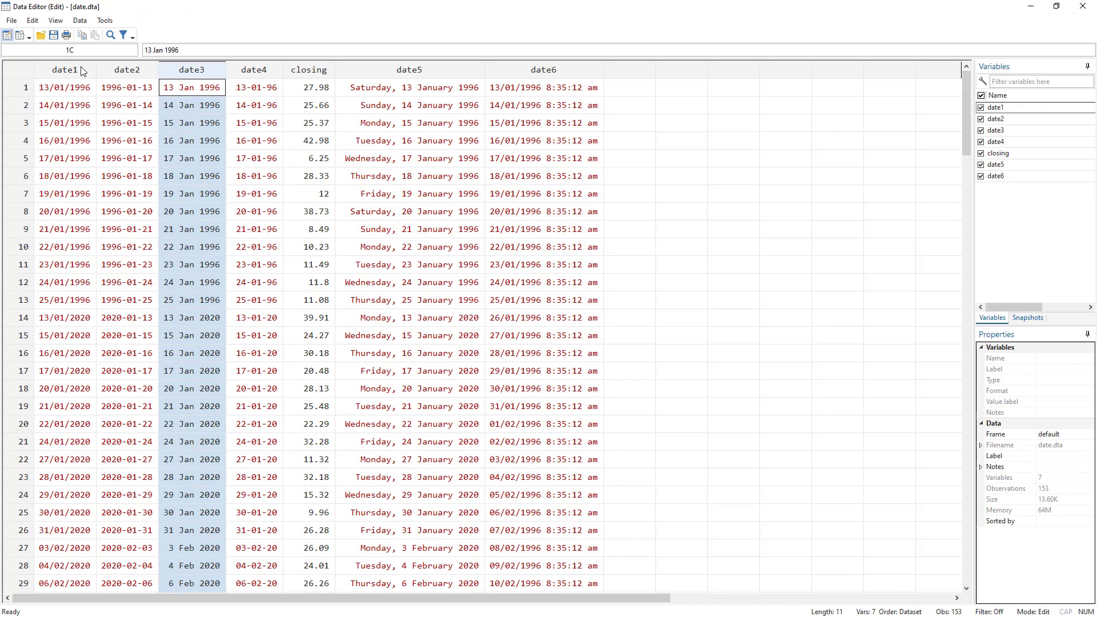
{"action": "left_click", "coordinate": [1029, 12]}
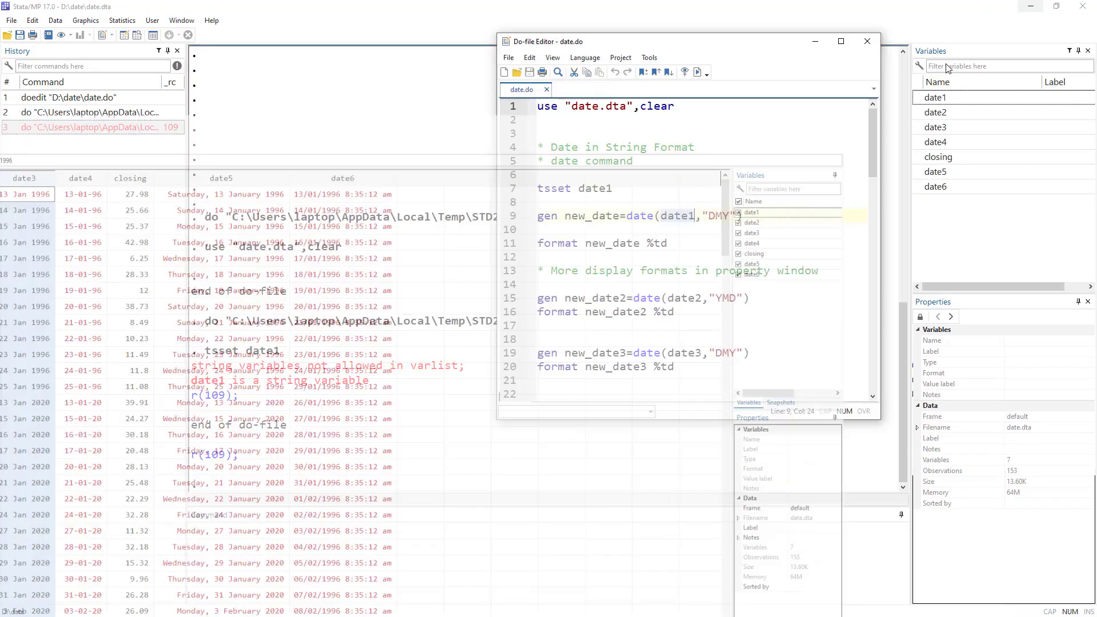
{"action": "left_click_drag", "start_coordinate": [702, 216], "coordinate": [734, 216]}
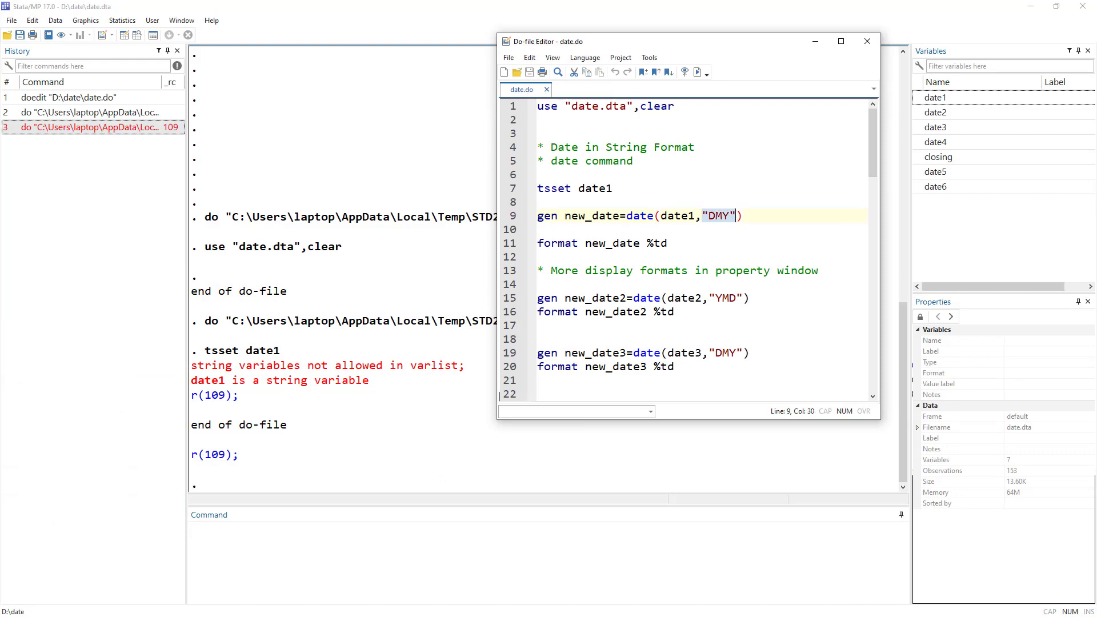
{"action": "left_click", "coordinate": [124, 35]}
{"action": "double_click", "coordinate": [711, 219]}
{"action": "triple_click", "coordinate": [717, 218]}
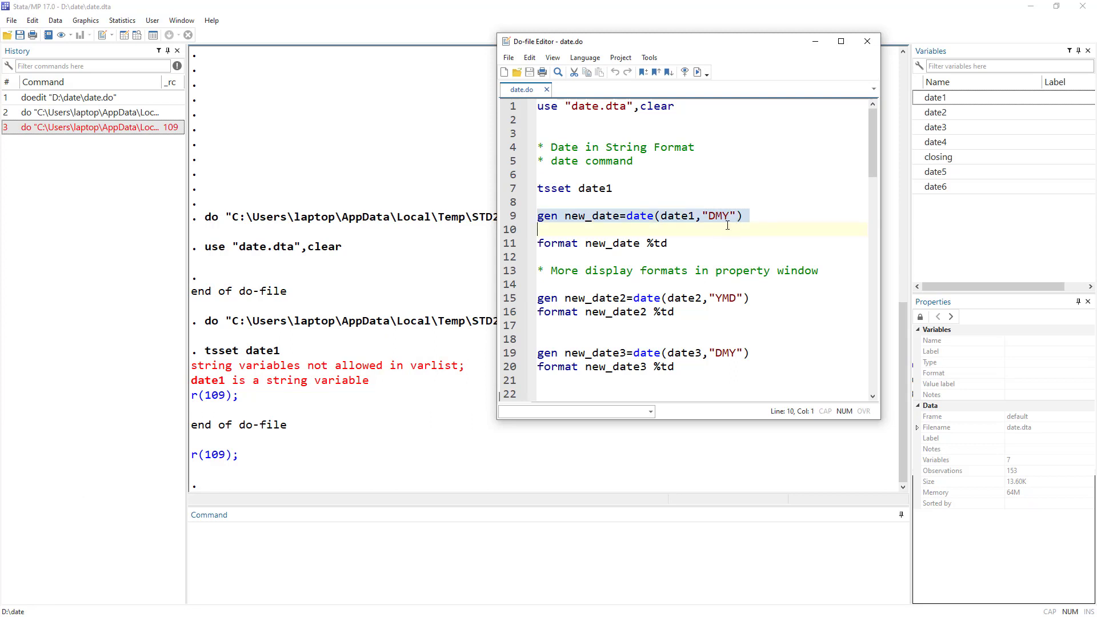
{"action": "left_click", "coordinate": [704, 216]}
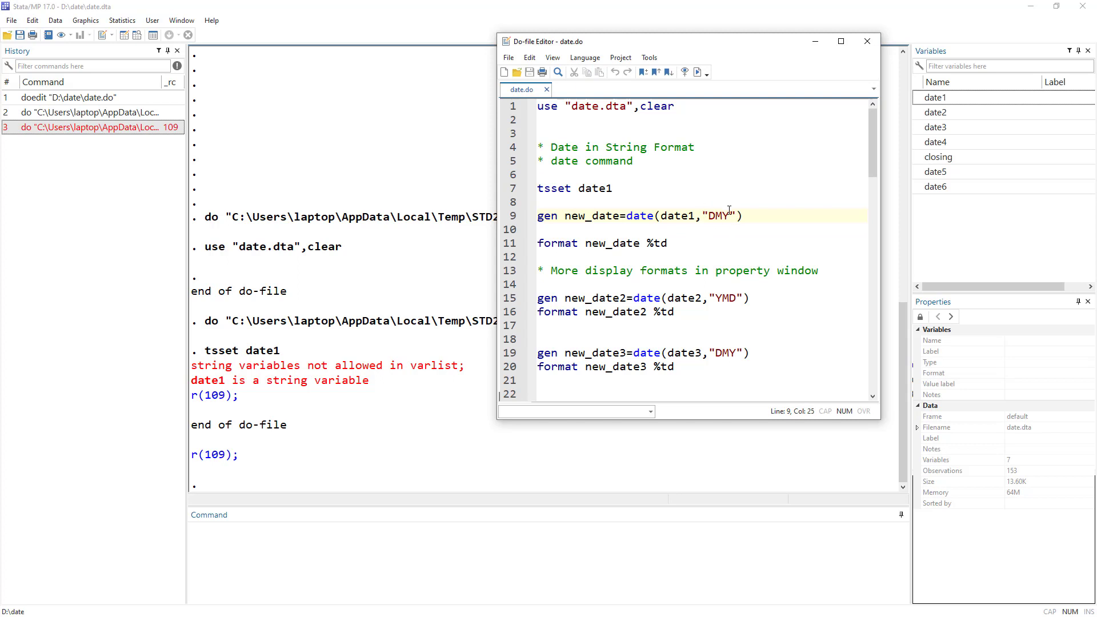
{"action": "key", "text": "shift+Left"}
{"action": "key", "text": "Left"}
{"action": "key", "text": "Left"}
{"action": "key", "text": "Left"}
{"action": "key", "text": "Left"}
{"action": "double_click", "coordinate": [589, 220]}
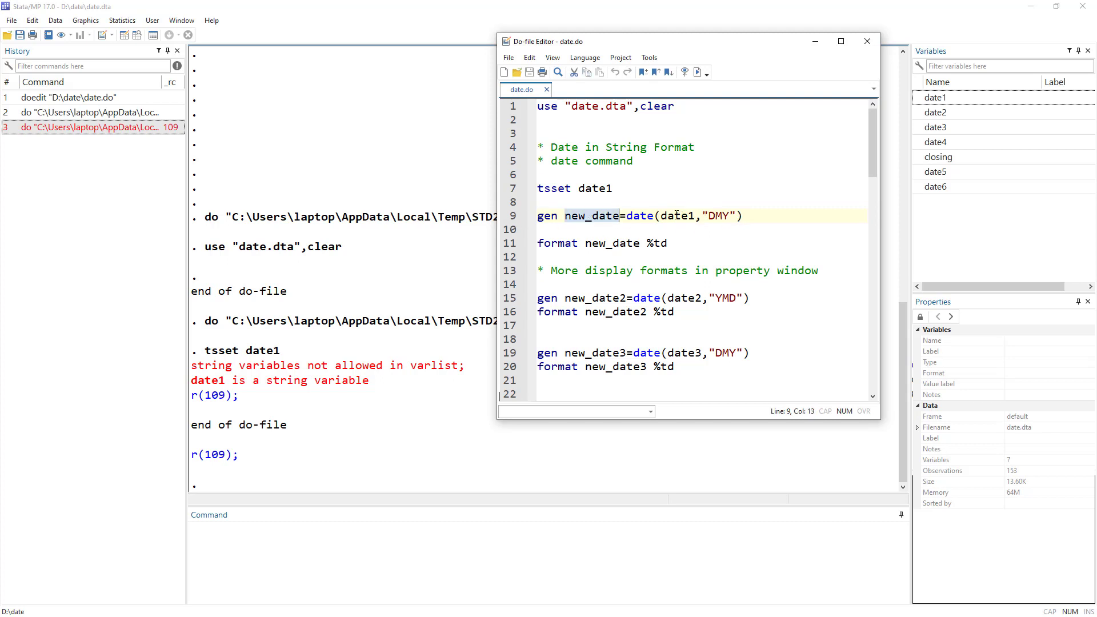
{"action": "double_click", "coordinate": [632, 218]}
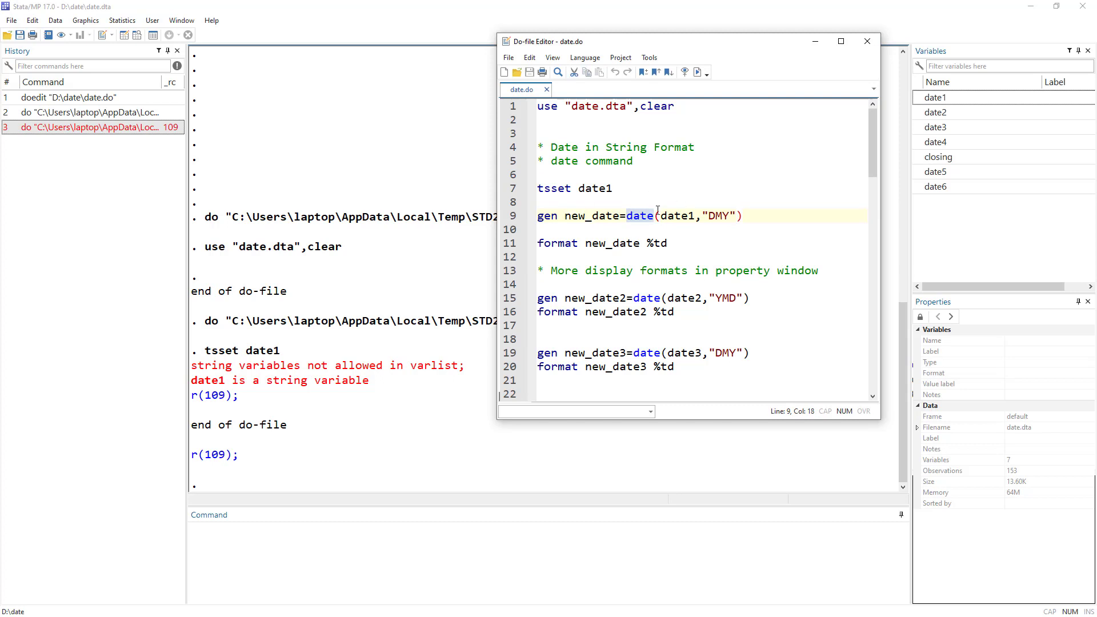
{"action": "double_click", "coordinate": [677, 217]}
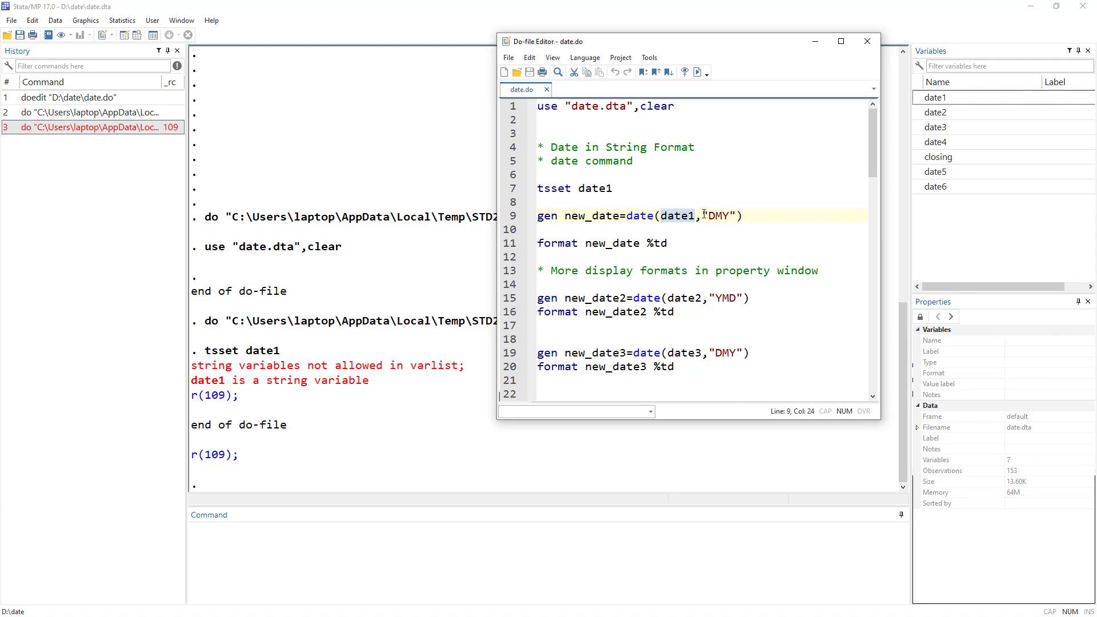
{"action": "double_click", "coordinate": [713, 217]}
{"action": "left_click", "coordinate": [521, 219]}
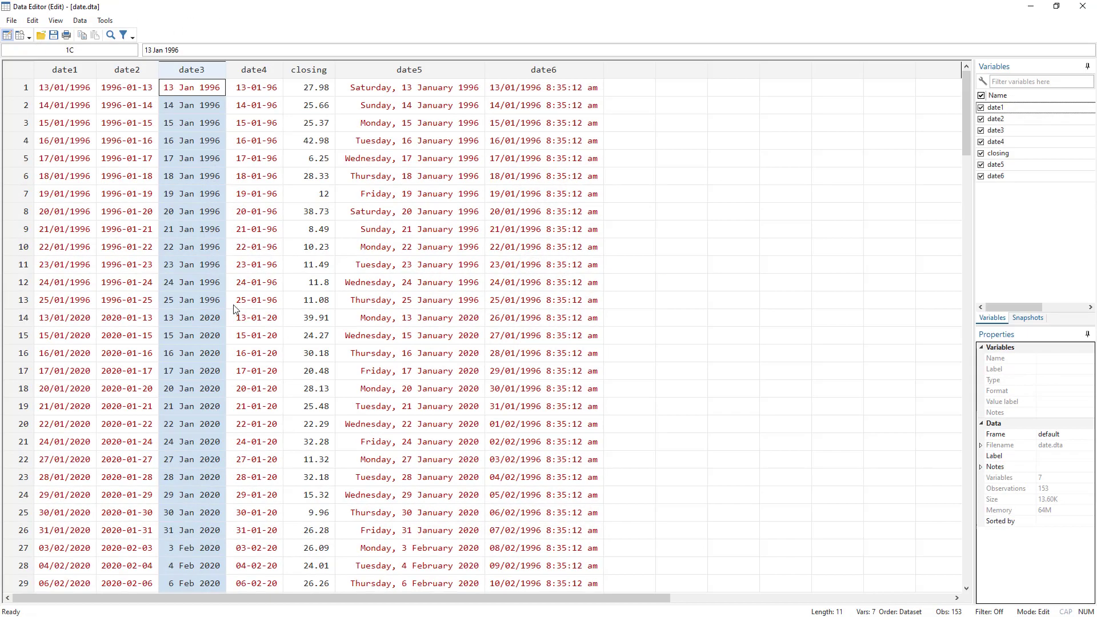
Step: Run line 9 to create new_date and check its first value, 13161
{"action": "key", "text": "alt+Tab"}
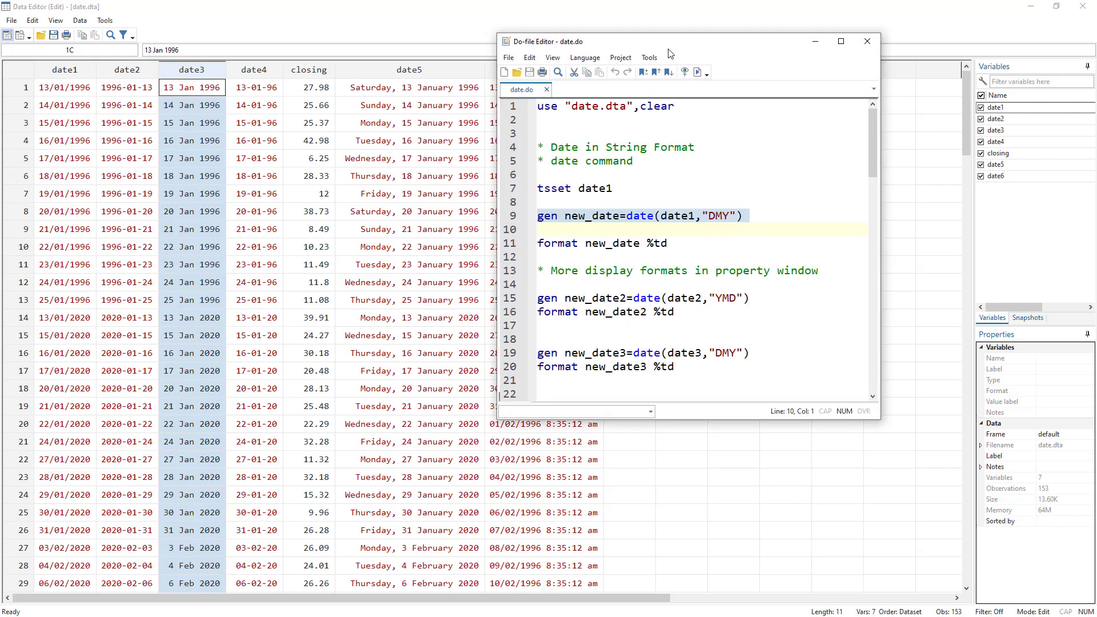
{"action": "left_click_drag", "start_coordinate": [668, 49], "coordinate": [868, 128]}
{"action": "left_click", "coordinate": [897, 151]}
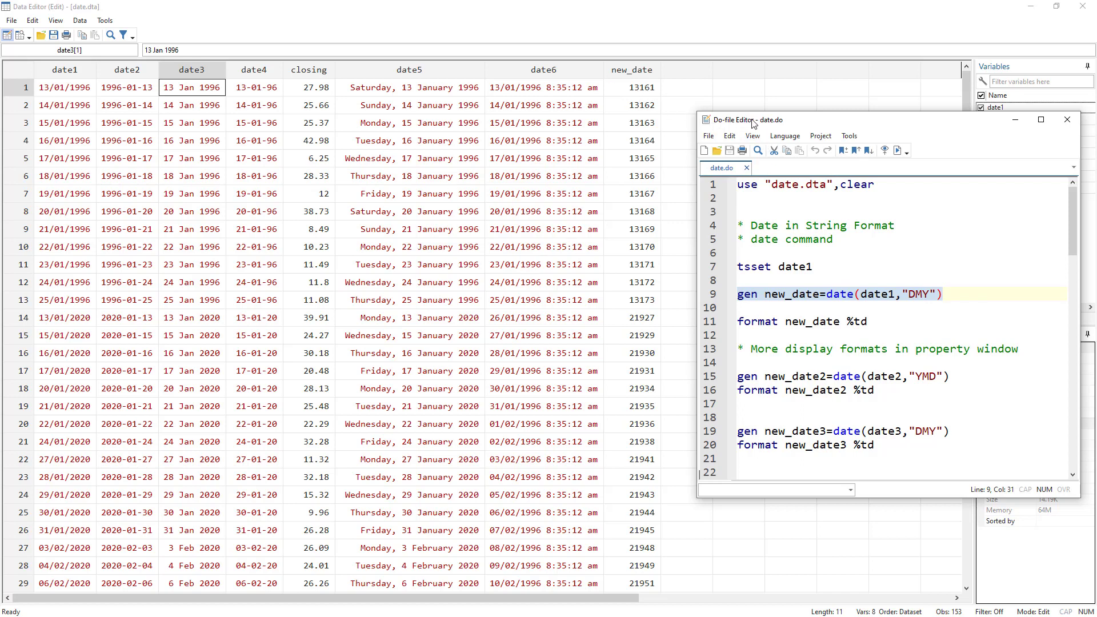
{"action": "left_click_drag", "start_coordinate": [752, 122], "coordinate": [734, 70]}
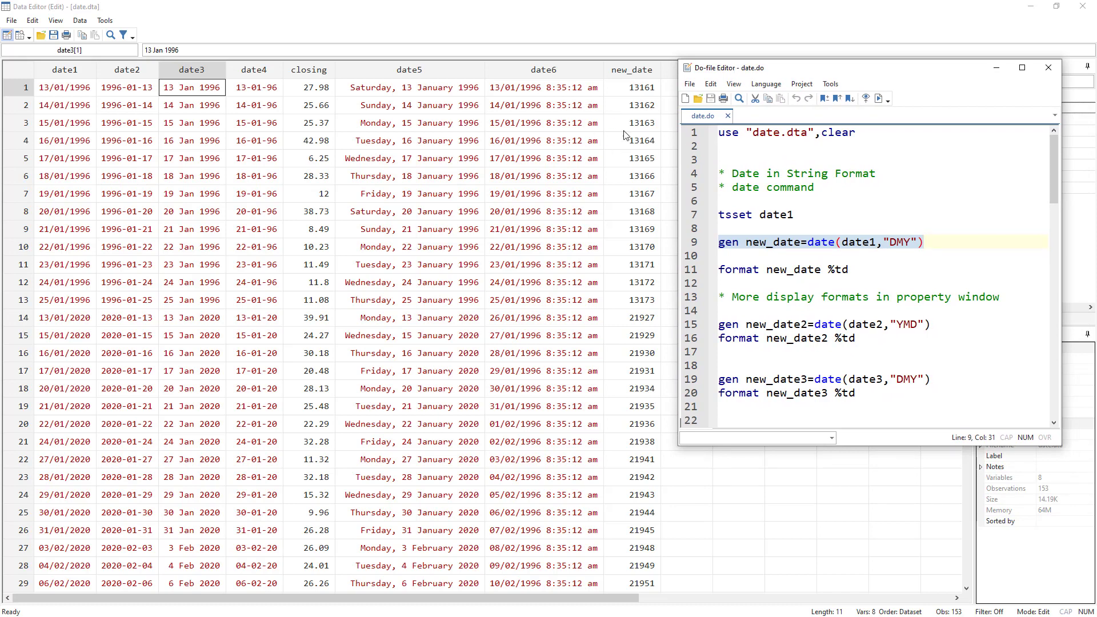
{"action": "left_click", "coordinate": [638, 90]}
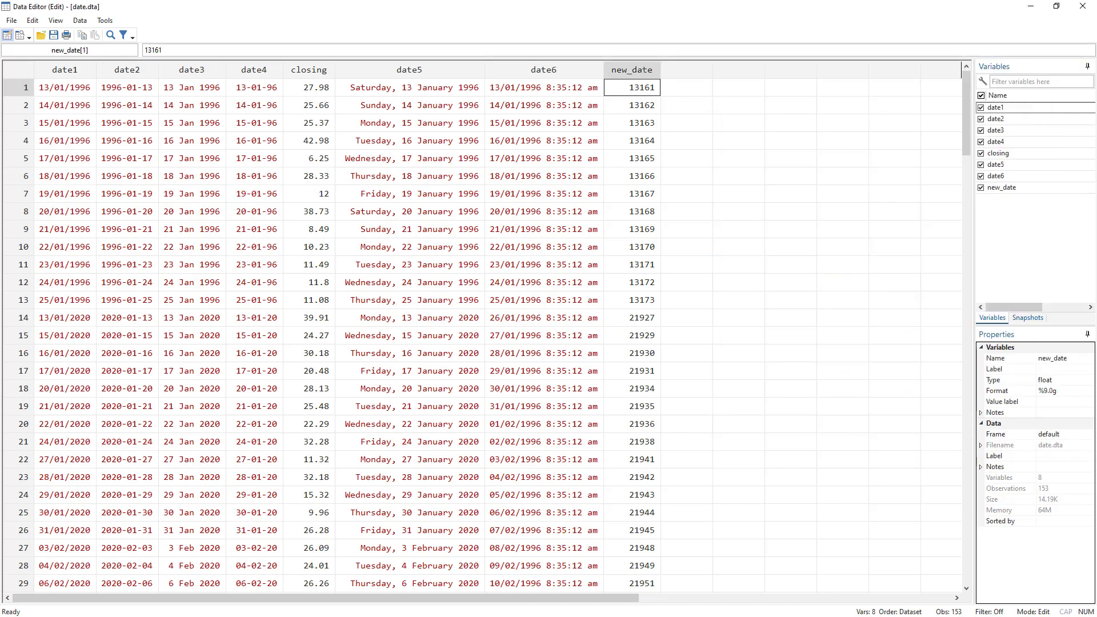
{"action": "key", "text": "alt+Tab"}
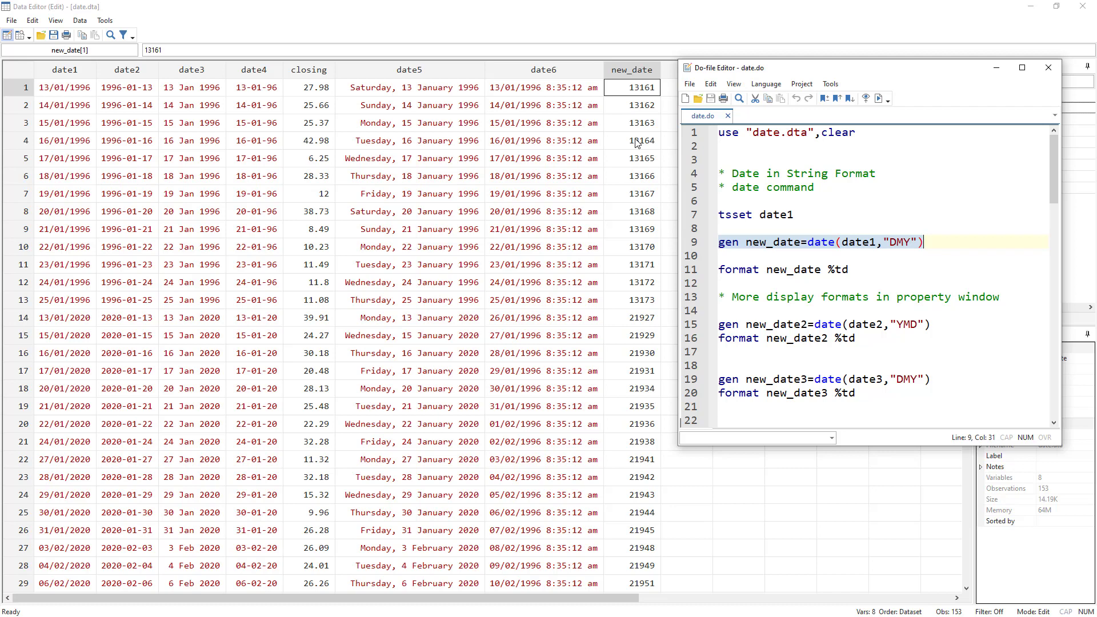
Step: Highlight the parts of line 11: format, new_date and %td
{"action": "left_click", "coordinate": [732, 270]}
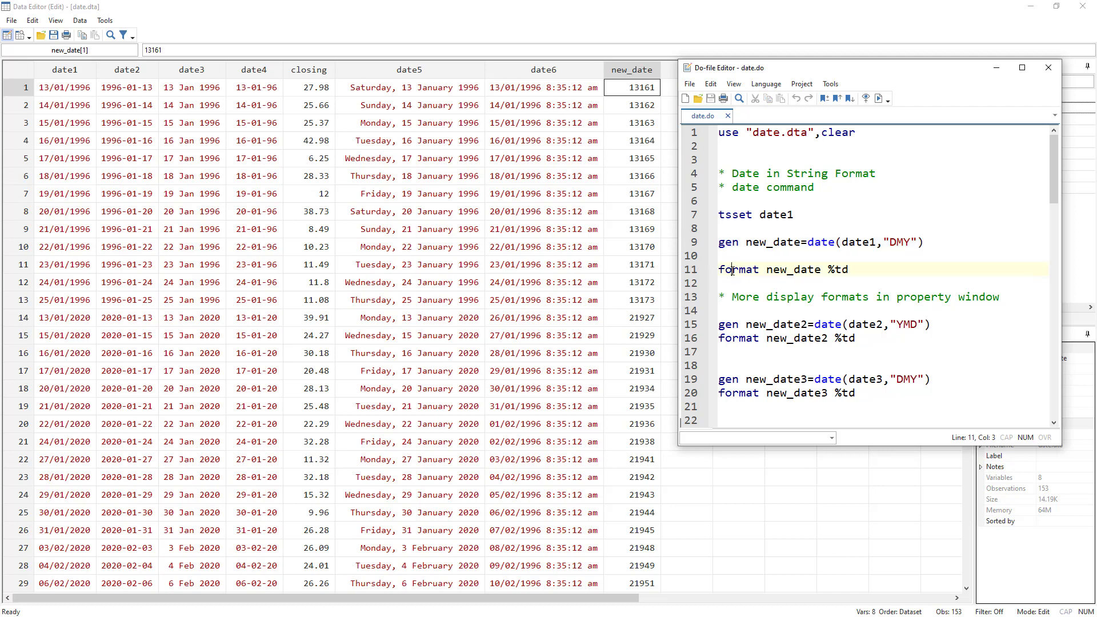
{"action": "double_click", "coordinate": [746, 271]}
{"action": "double_click", "coordinate": [777, 271]}
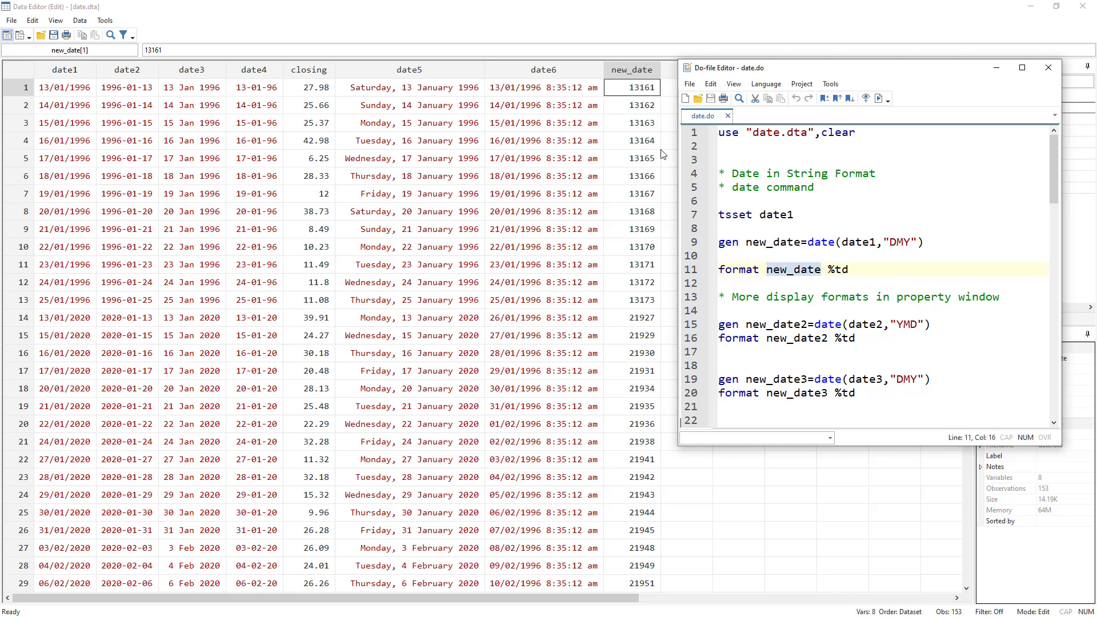
{"action": "left_click_drag", "start_coordinate": [829, 270], "coordinate": [835, 271]}
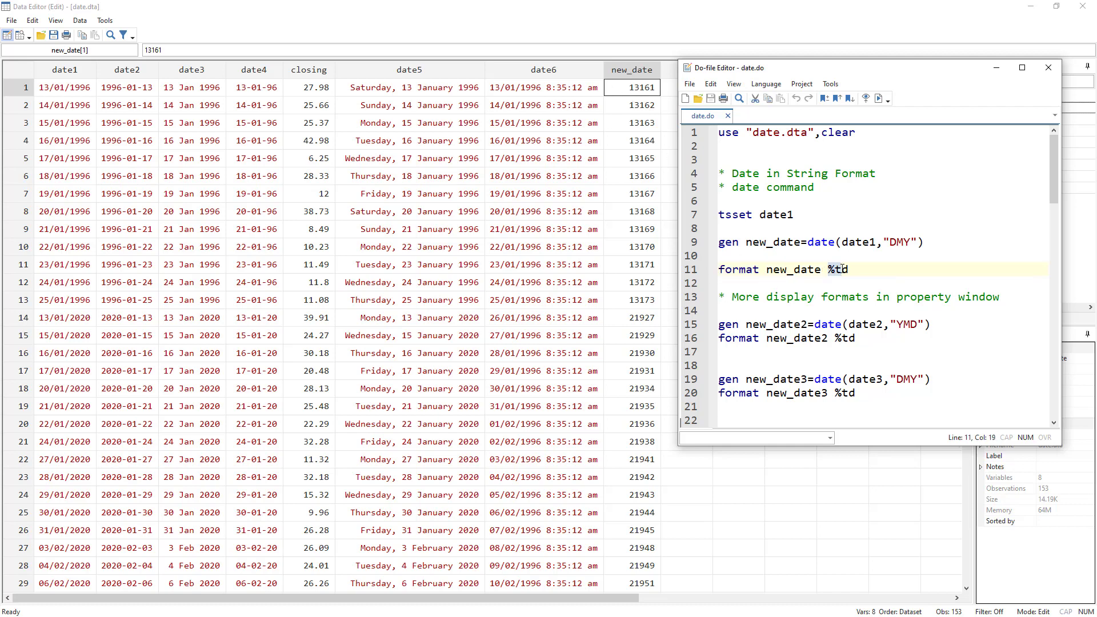
{"action": "left_click", "coordinate": [830, 272]}
{"action": "double_click", "coordinate": [834, 272]}
{"action": "left_click", "coordinate": [851, 269]}
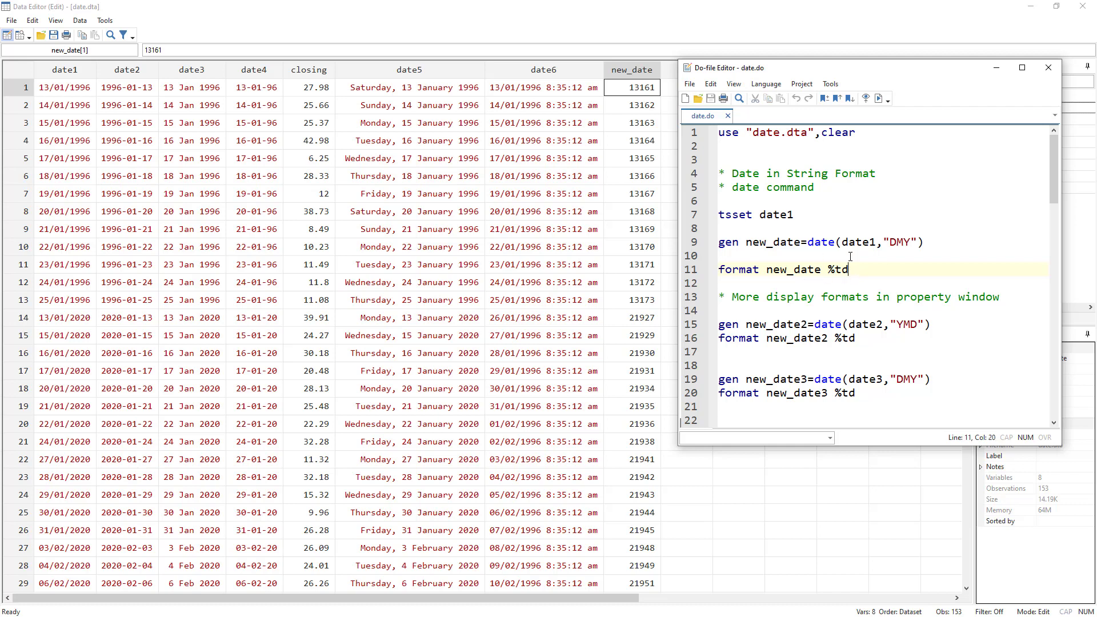
Step: Run format new_date %td so new_date shows dates like 13jan1996
{"action": "left_click", "coordinate": [687, 274]}
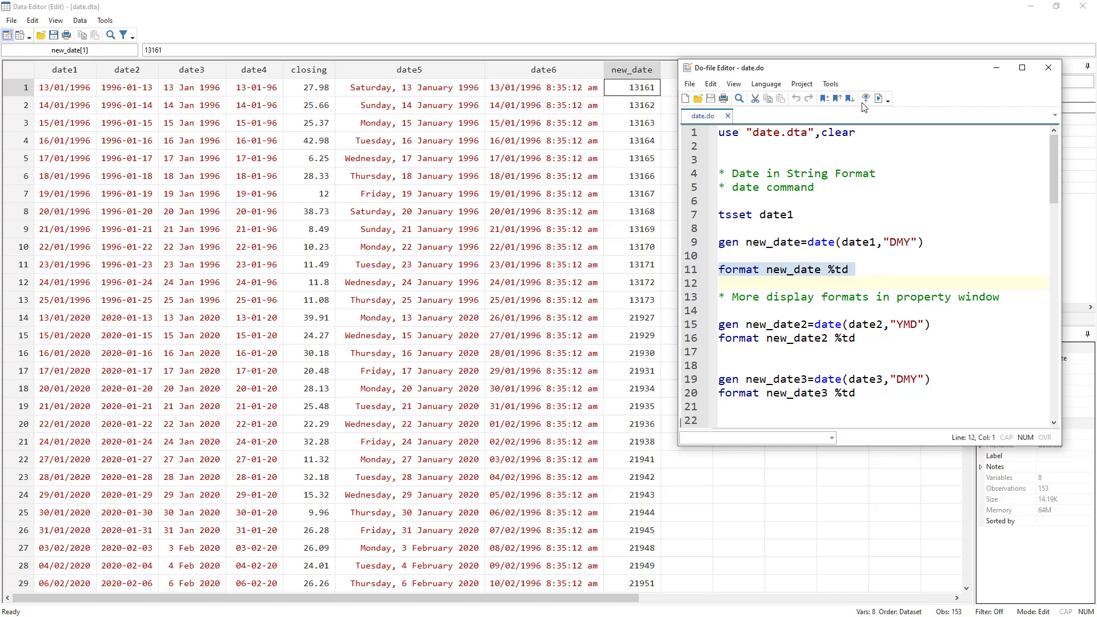
{"action": "left_click", "coordinate": [879, 99]}
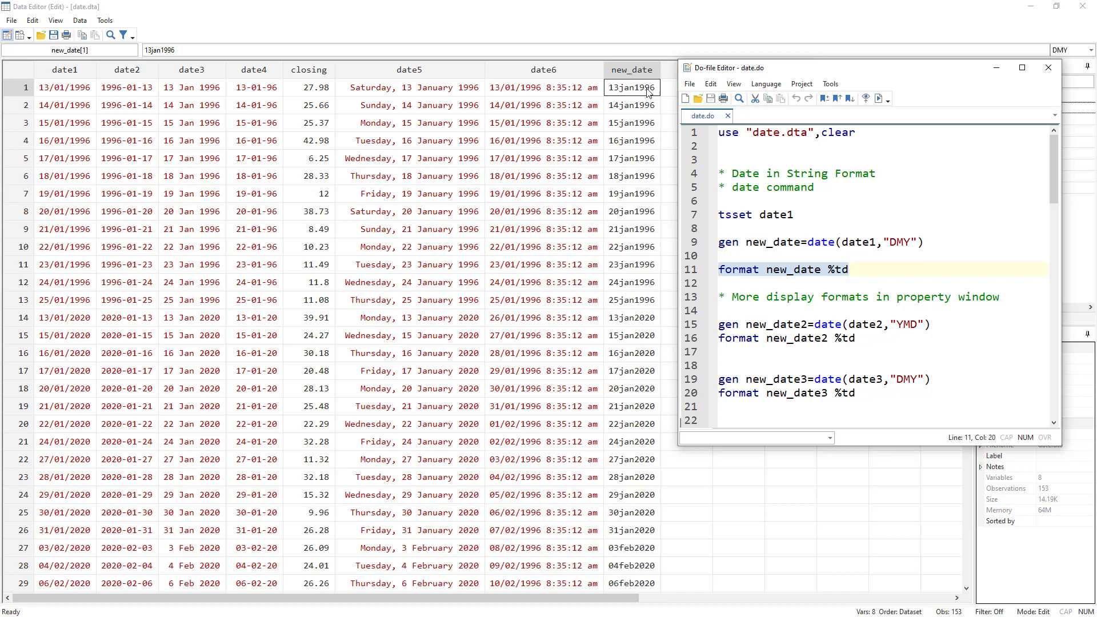
{"action": "left_click_drag", "start_coordinate": [855, 277], "coordinate": [827, 269]}
{"action": "left_click_drag", "start_coordinate": [777, 73], "coordinate": [246, 170]}
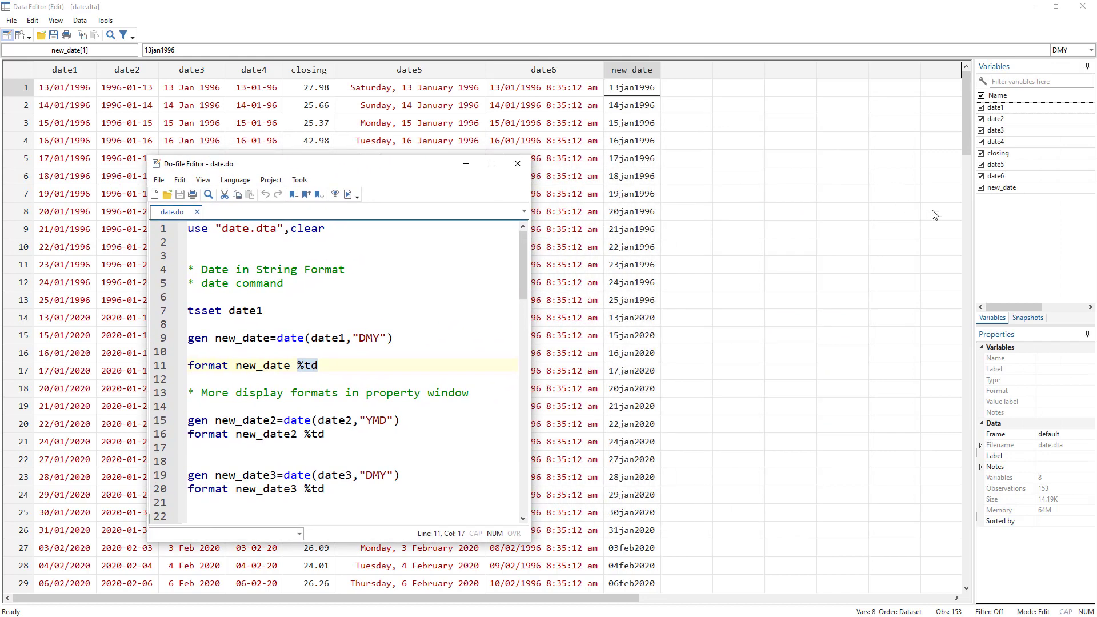
Step: View the properties of date1 and new_date and unlock the Properties pane
{"action": "key", "text": "alt+Tab"}
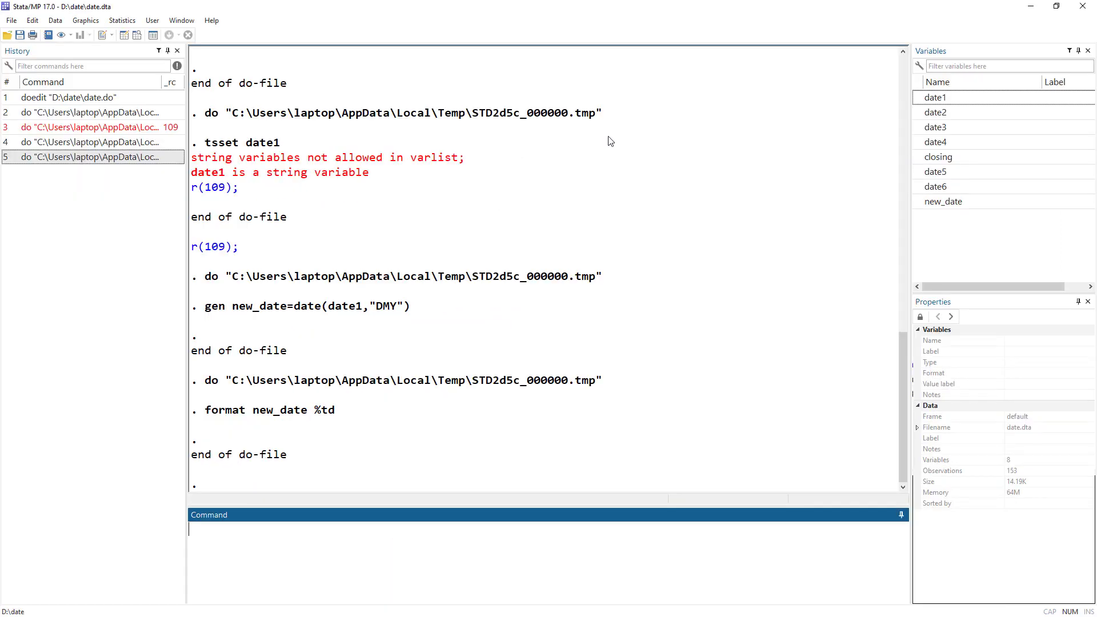
{"action": "left_click", "coordinate": [939, 98]}
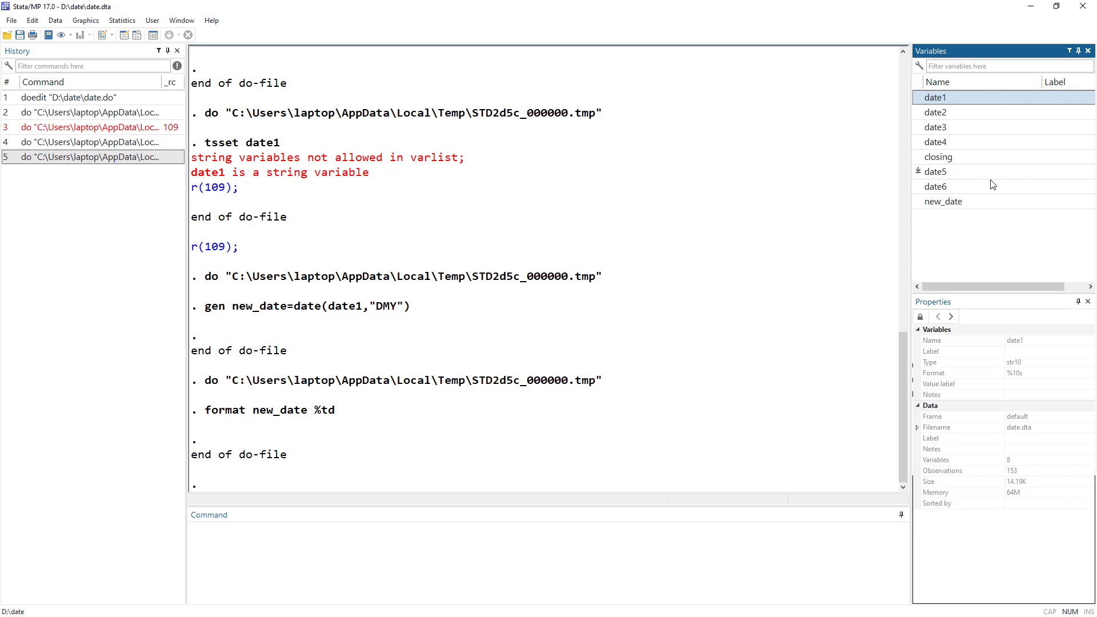
{"action": "left_click", "coordinate": [948, 204]}
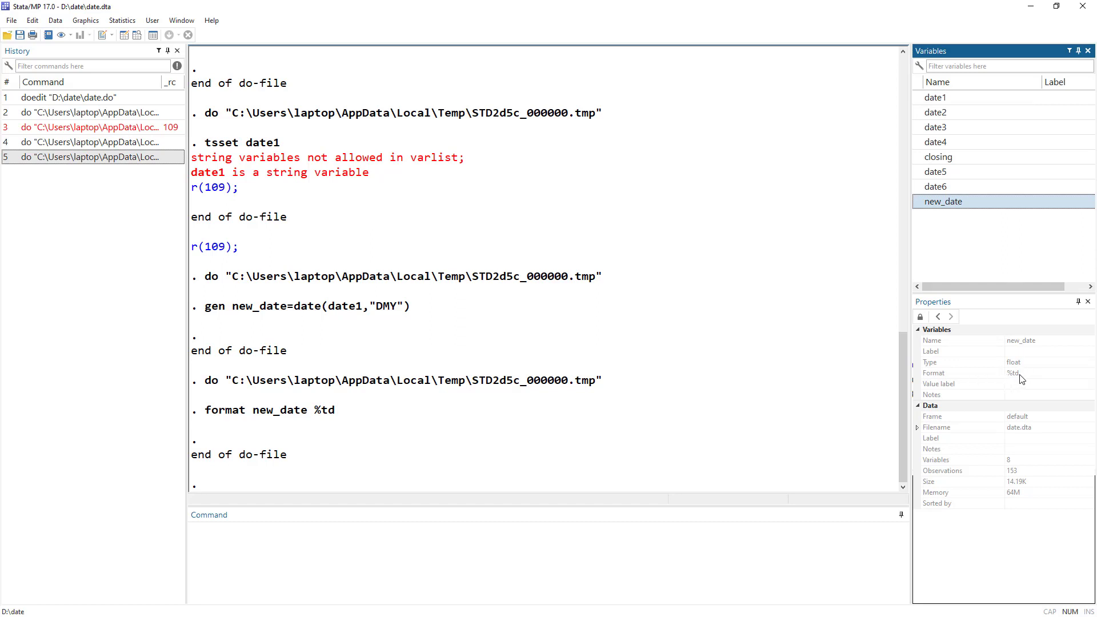
{"action": "left_click", "coordinate": [920, 317]}
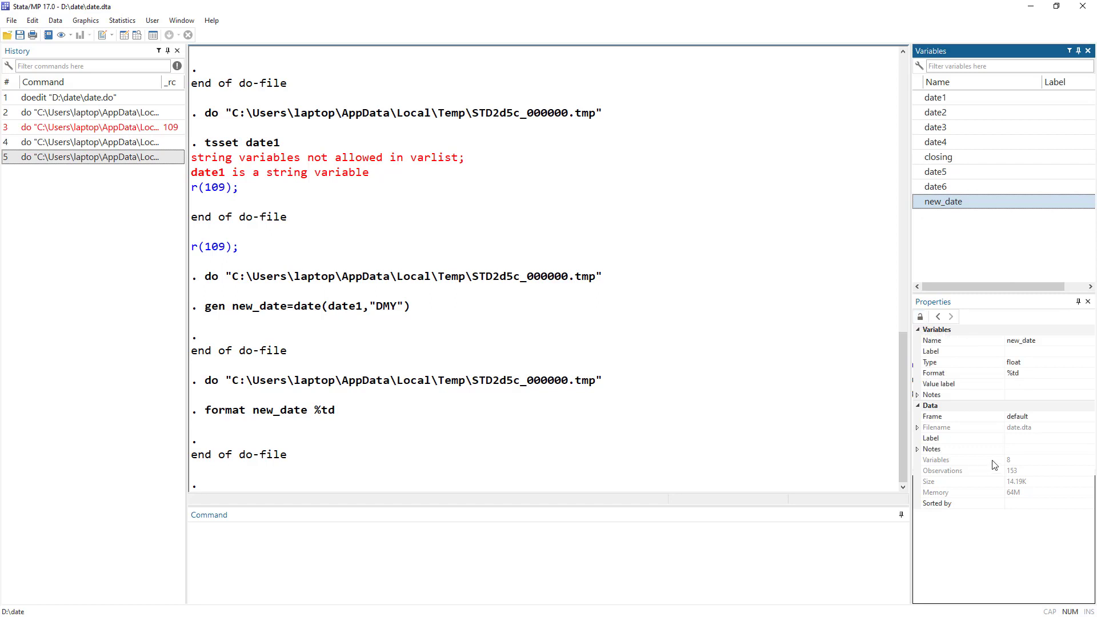
Step: Reopen Properties via the Window menu and start editing new_date's %td format
{"action": "left_click", "coordinate": [186, 23]}
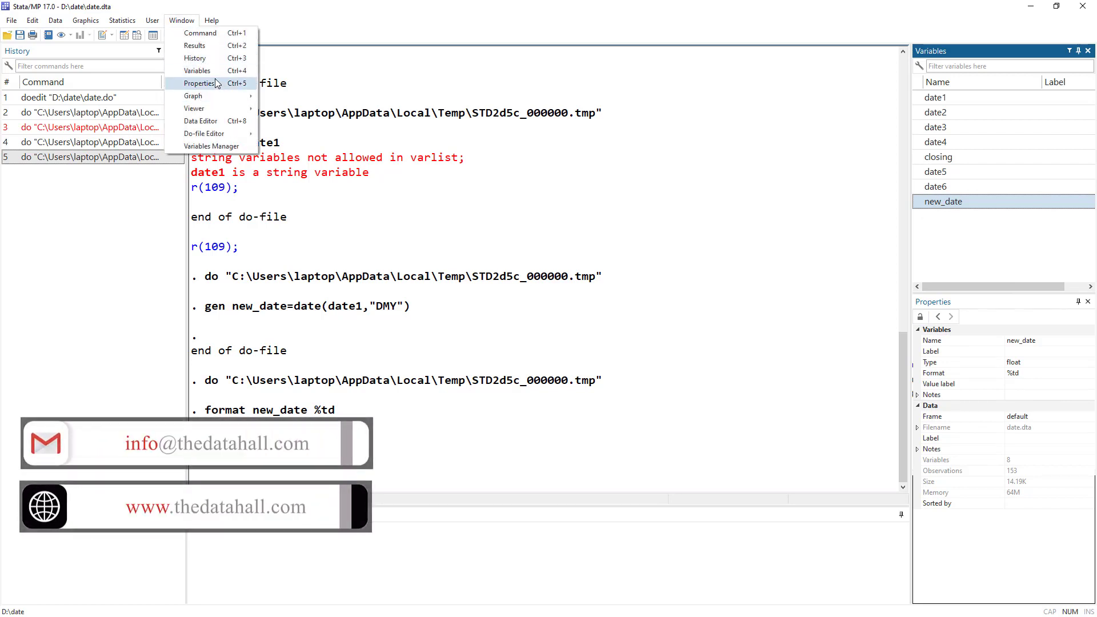
{"action": "left_click", "coordinate": [222, 86]}
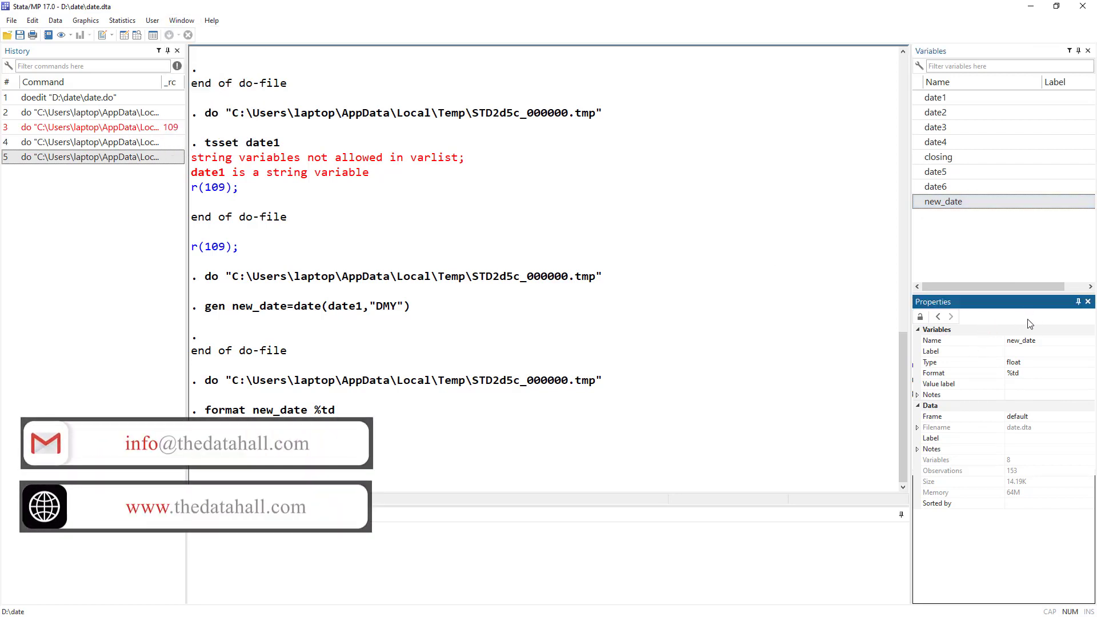
{"action": "left_click", "coordinate": [1088, 302]}
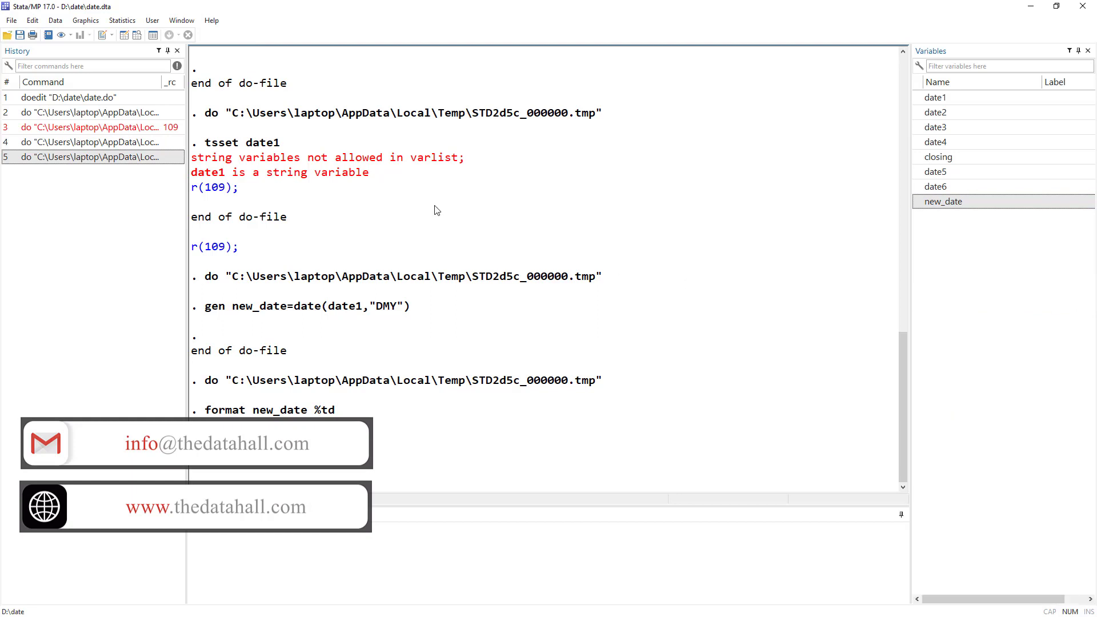
{"action": "left_click", "coordinate": [175, 21]}
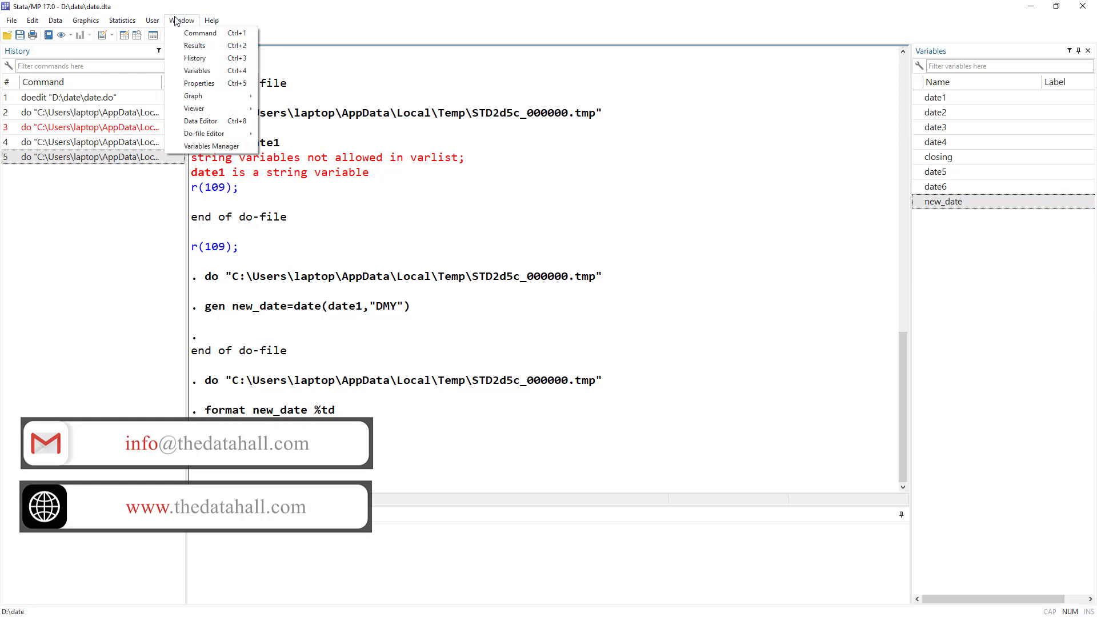
{"action": "left_click", "coordinate": [217, 81]}
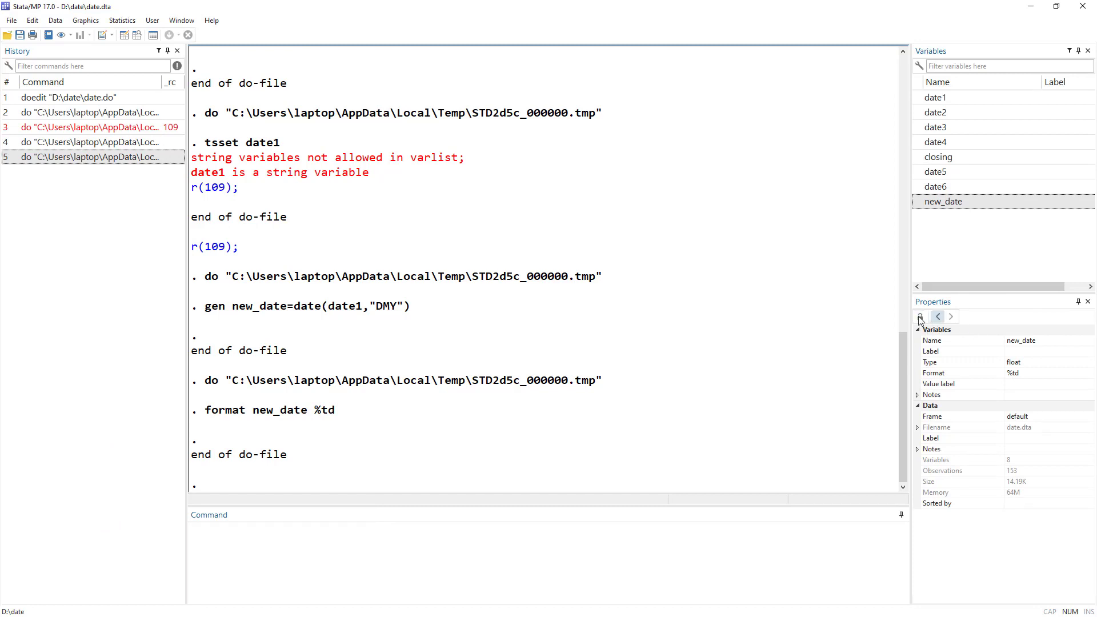
{"action": "left_click", "coordinate": [1057, 375]}
{"action": "mouse_move", "coordinate": [1086, 374]}
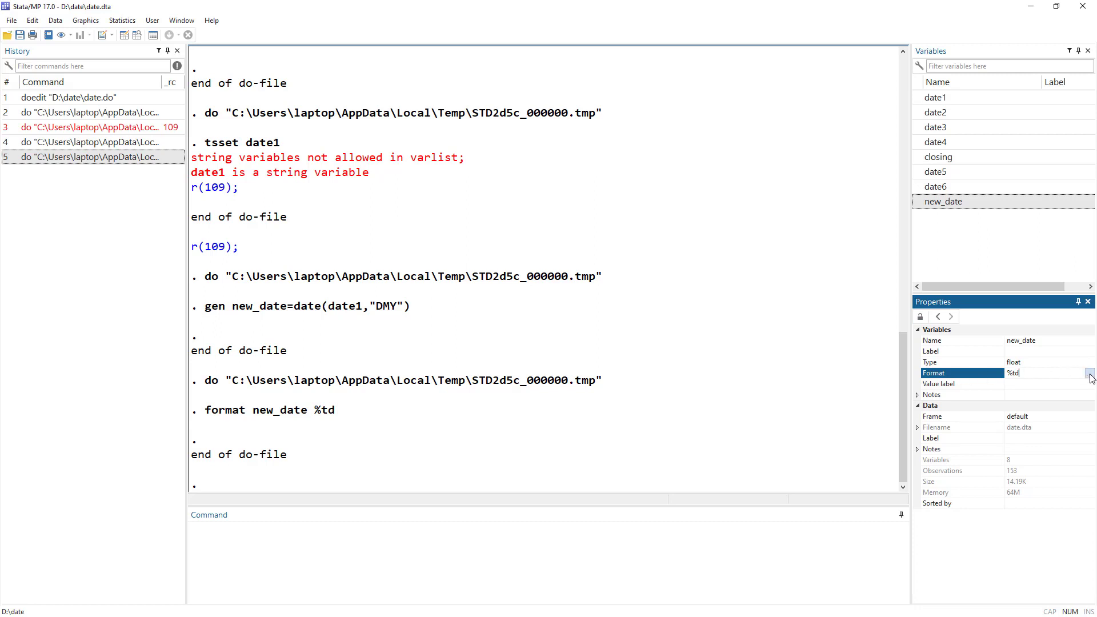
Step: Give new_date the %tdDD/NN/CCYY format by picking the 30/04/2021 Daily sample
{"action": "left_click", "coordinate": [1089, 375]}
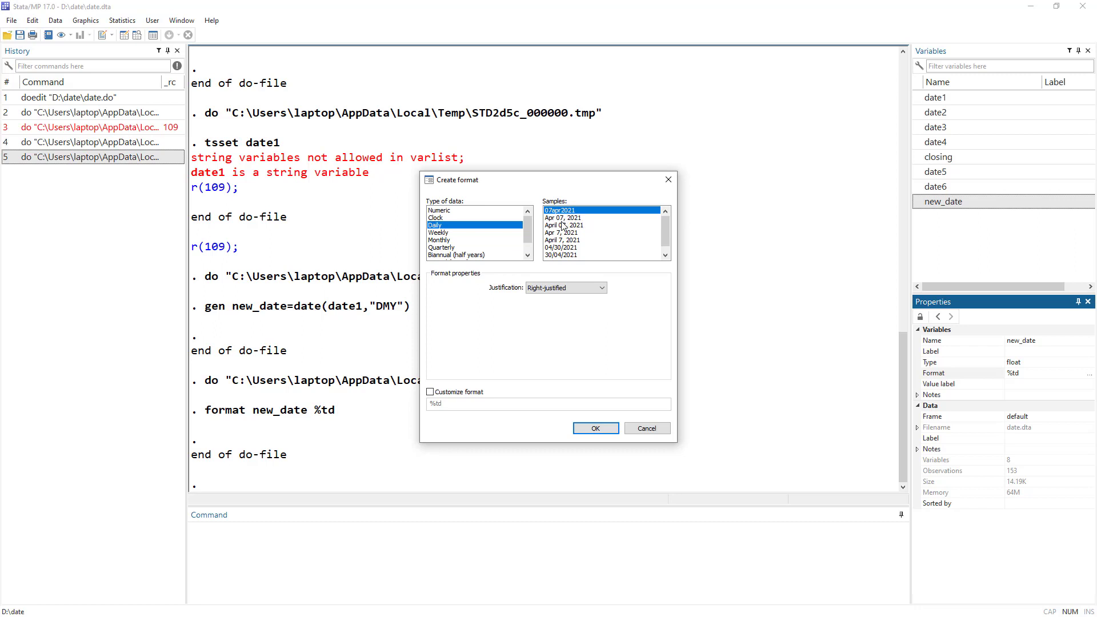
{"action": "left_click", "coordinate": [550, 255]}
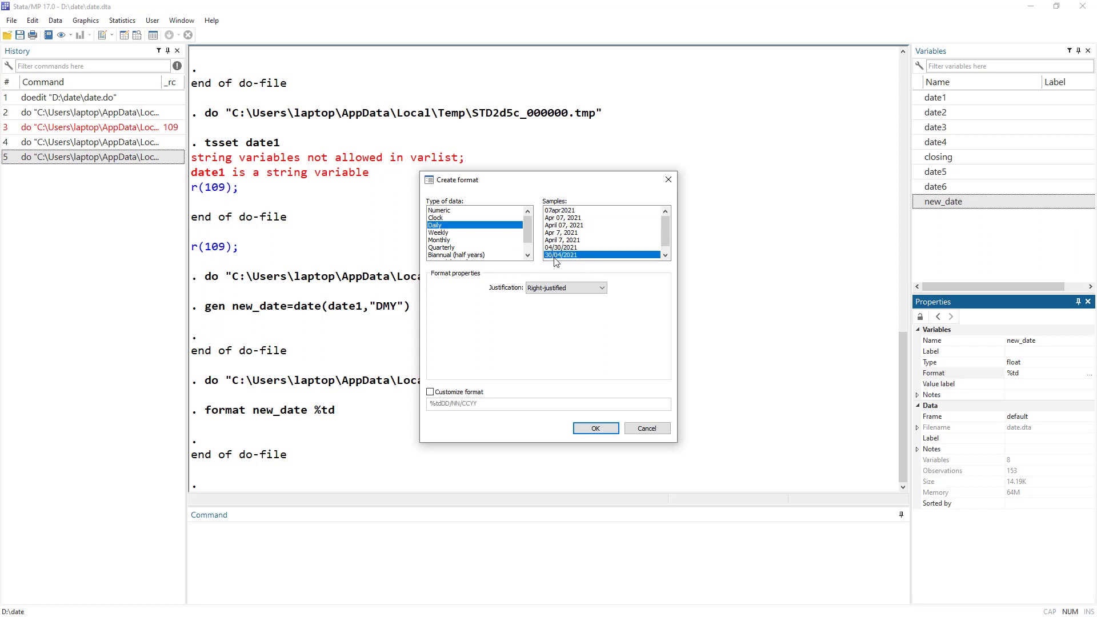
{"action": "scroll", "coordinate": [572, 258], "scroll_direction": "down", "scroll_amount": 1}
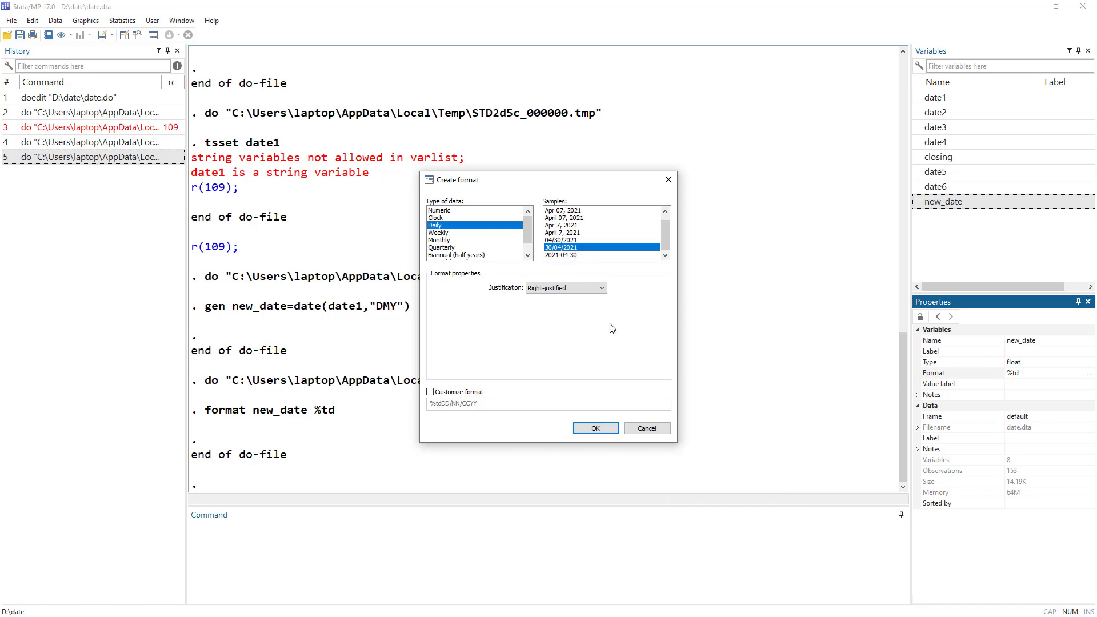
{"action": "left_click", "coordinate": [595, 428]}
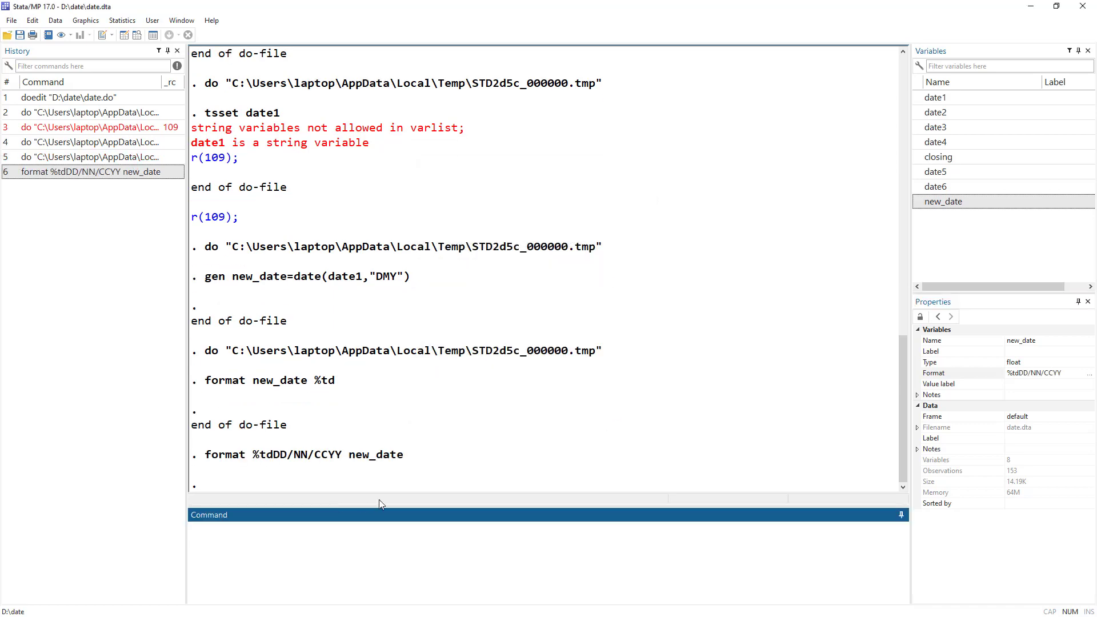
Step: Review the applied format code and date.do's display-format comment, then view new_date as 13/01/1996
{"action": "key", "text": "ctrl+8"}
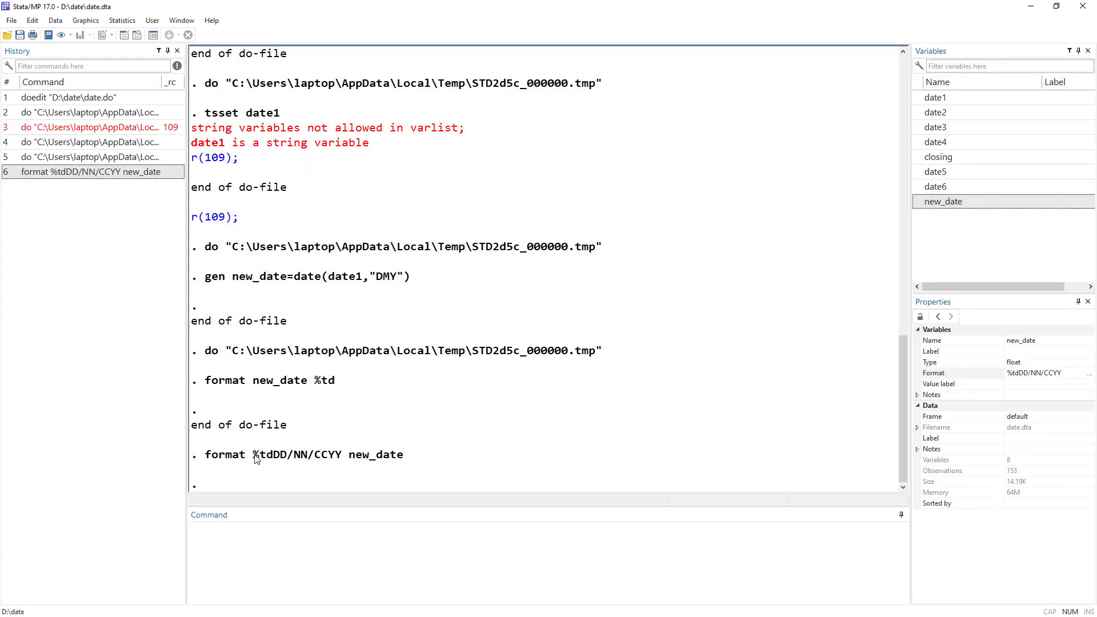
{"action": "left_click_drag", "start_coordinate": [255, 456], "coordinate": [346, 464]}
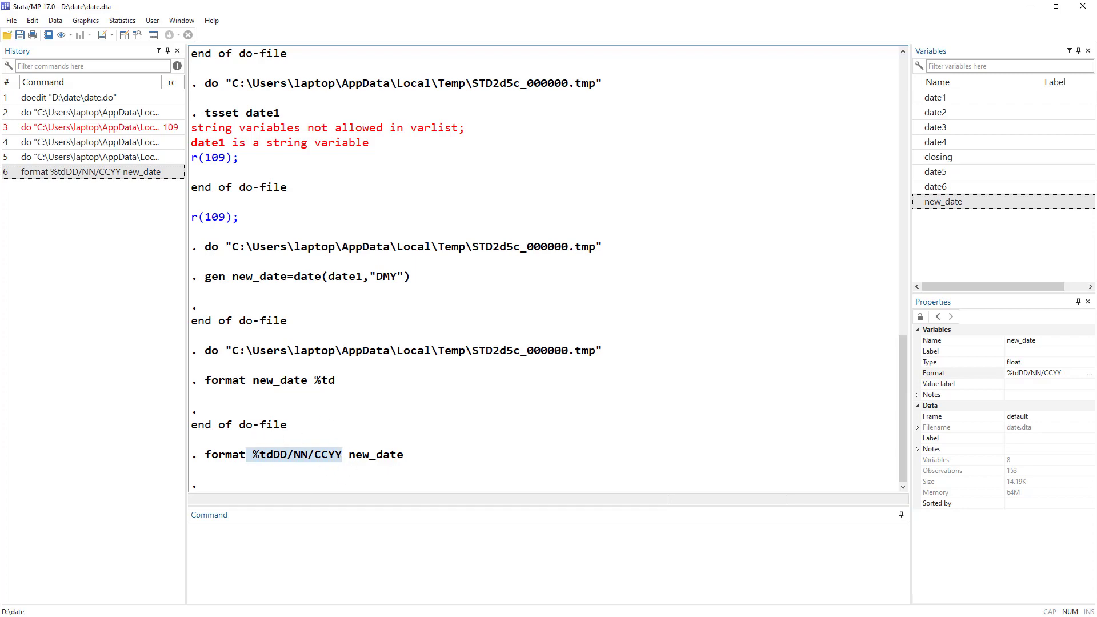
{"action": "key", "text": "ctrl+9"}
{"action": "left_click_drag", "start_coordinate": [372, 170], "coordinate": [838, 133]}
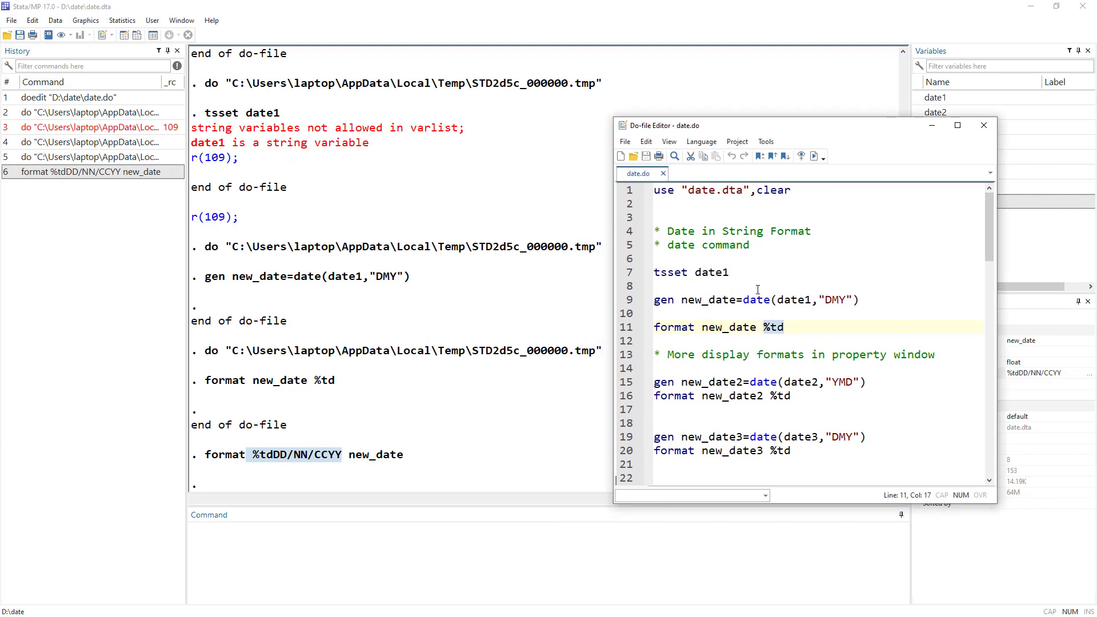
{"action": "left_click_drag", "start_coordinate": [667, 354], "coordinate": [933, 355]}
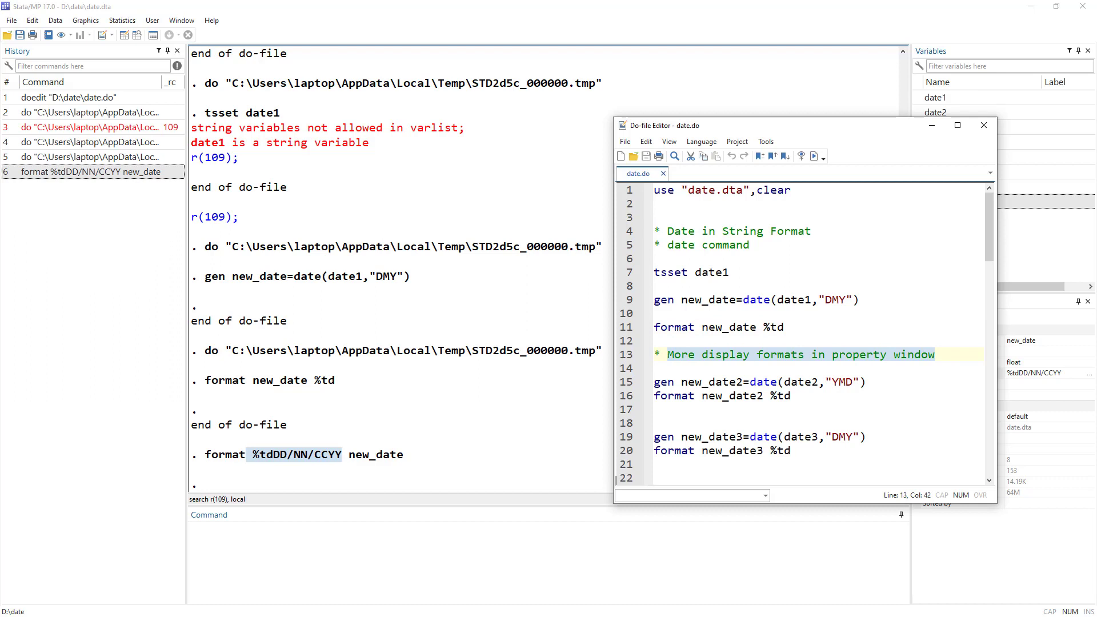
{"action": "left_click", "coordinate": [401, 411]}
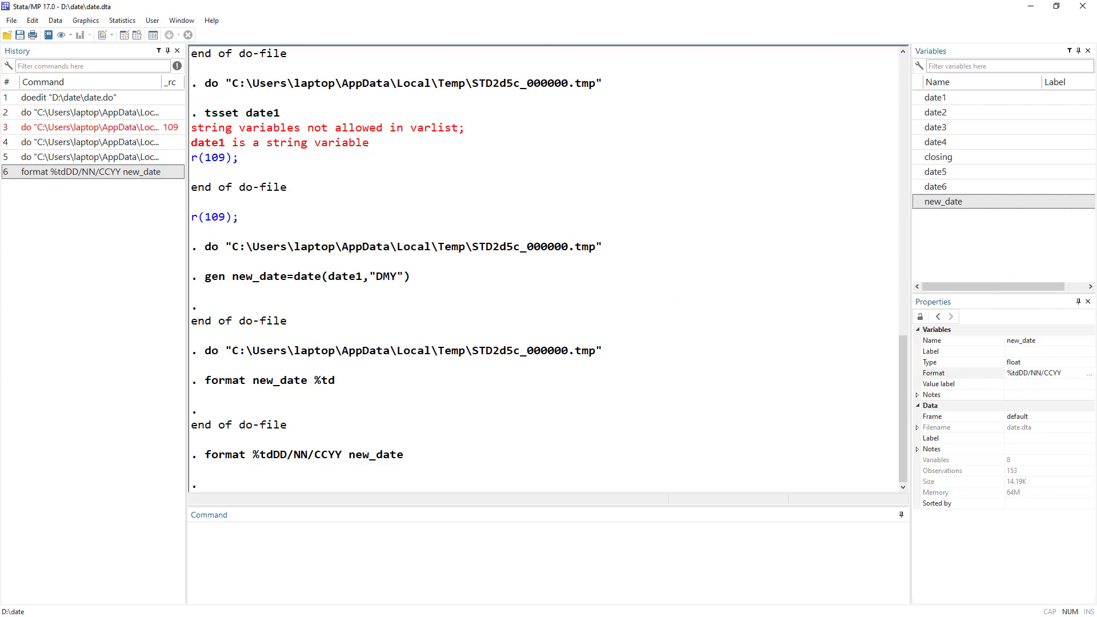
{"action": "key", "text": "ctrl+8"}
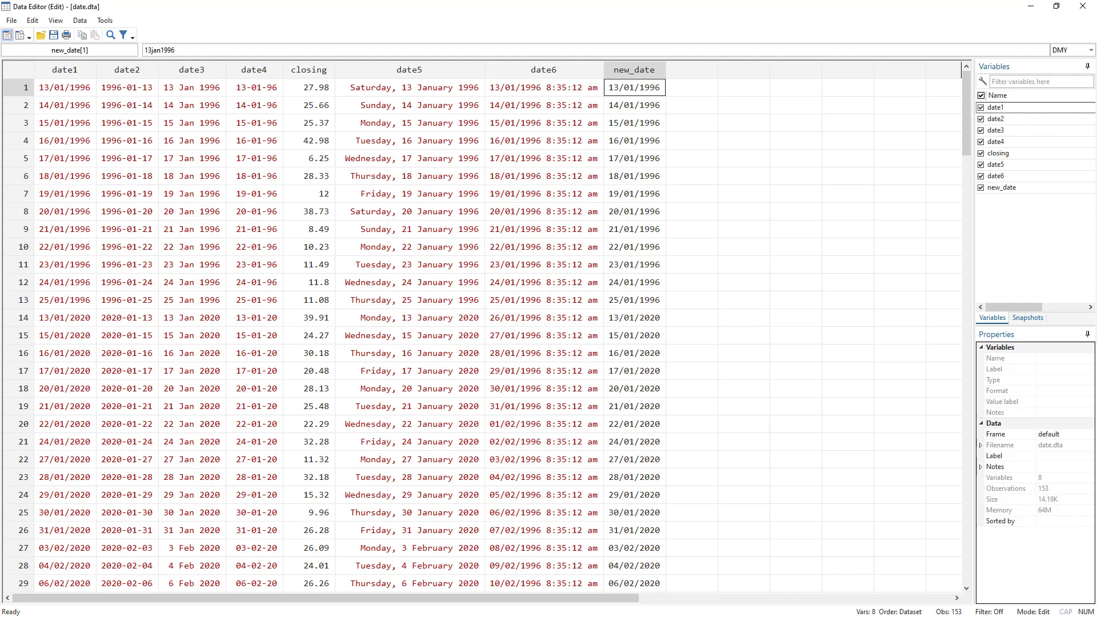
Step: Review line 15's gen new_date2=date(date2,"YMD") command against line 9's new_date
{"action": "key", "text": "alt+Tab"}
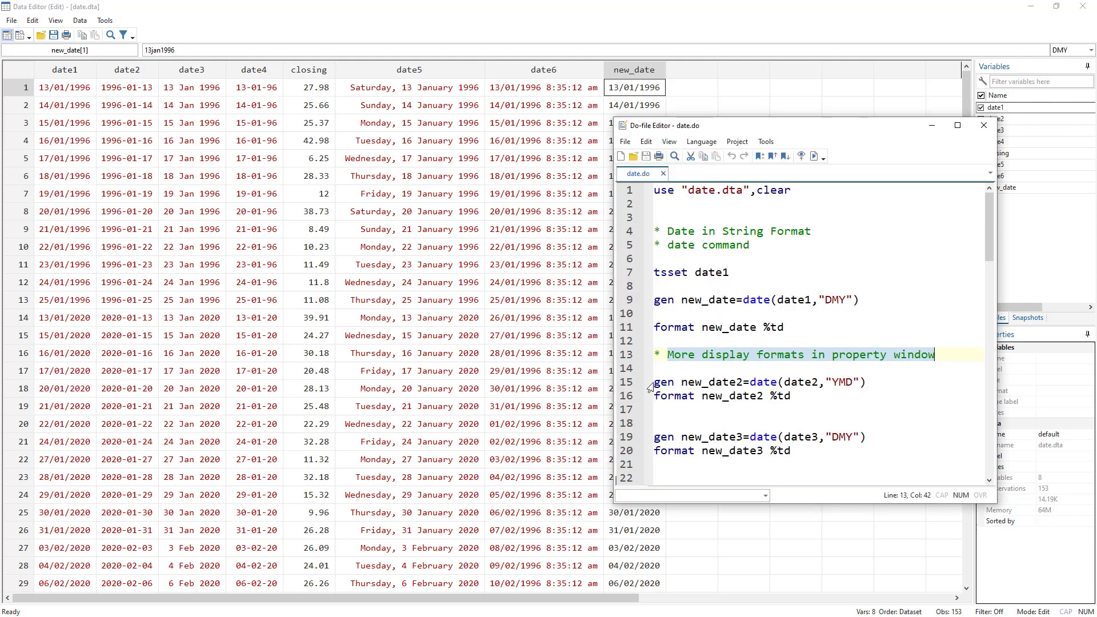
{"action": "left_click_drag", "start_coordinate": [653, 381], "coordinate": [687, 381]}
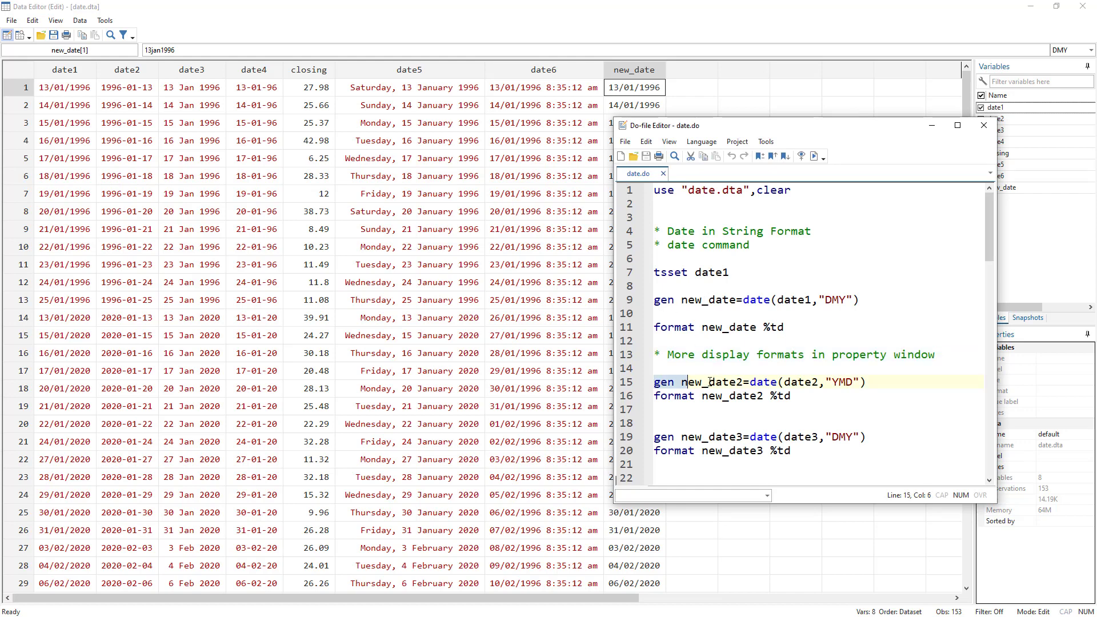
{"action": "double_click", "coordinate": [709, 381]}
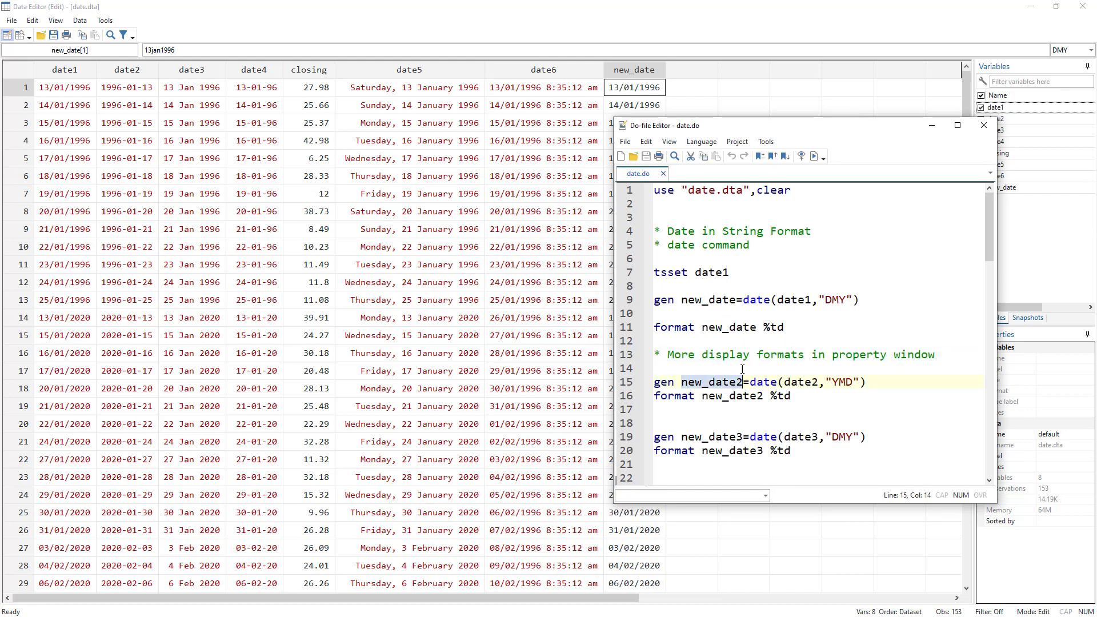
{"action": "left_click", "coordinate": [743, 384]}
{"action": "key", "text": "ctrl+shift+Left"}
{"action": "double_click", "coordinate": [712, 300]}
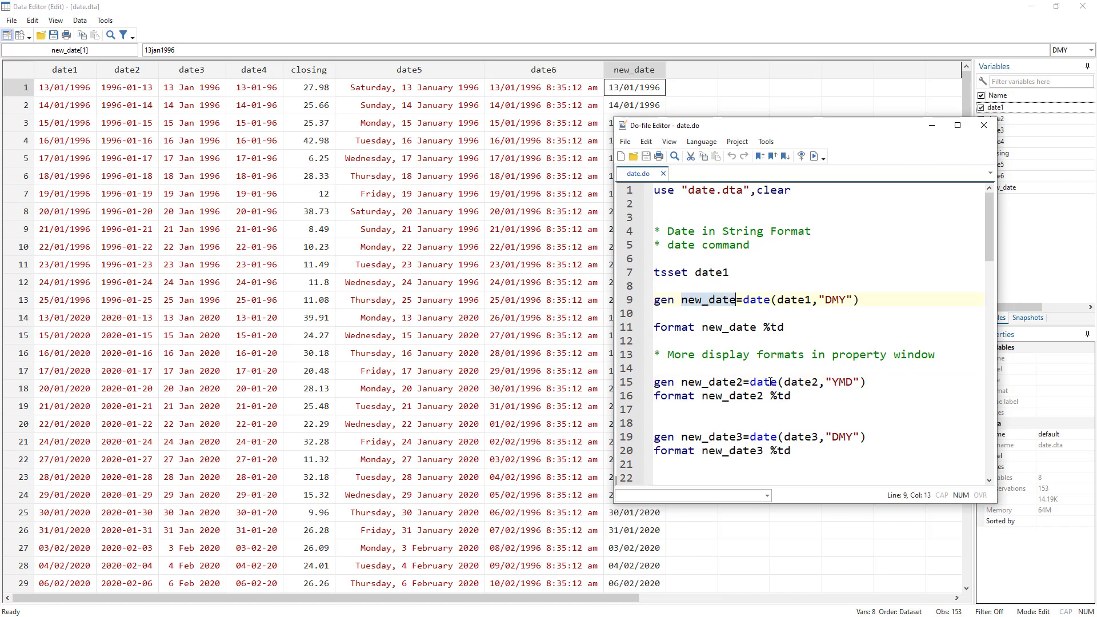
{"action": "double_click", "coordinate": [769, 381]}
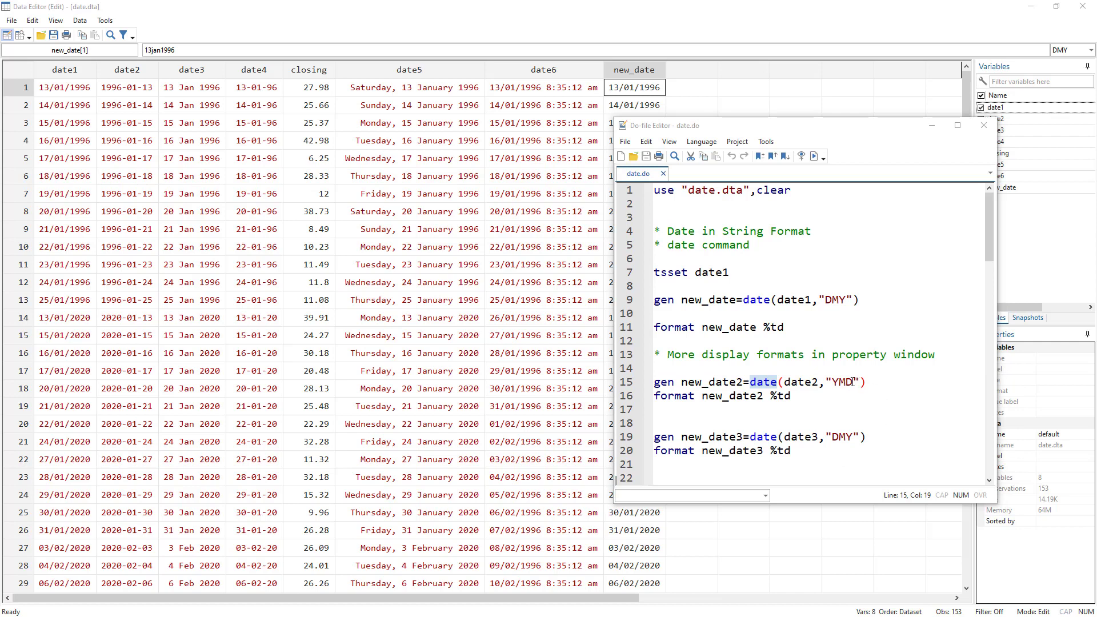
{"action": "left_click_drag", "start_coordinate": [852, 382], "coordinate": [833, 384]}
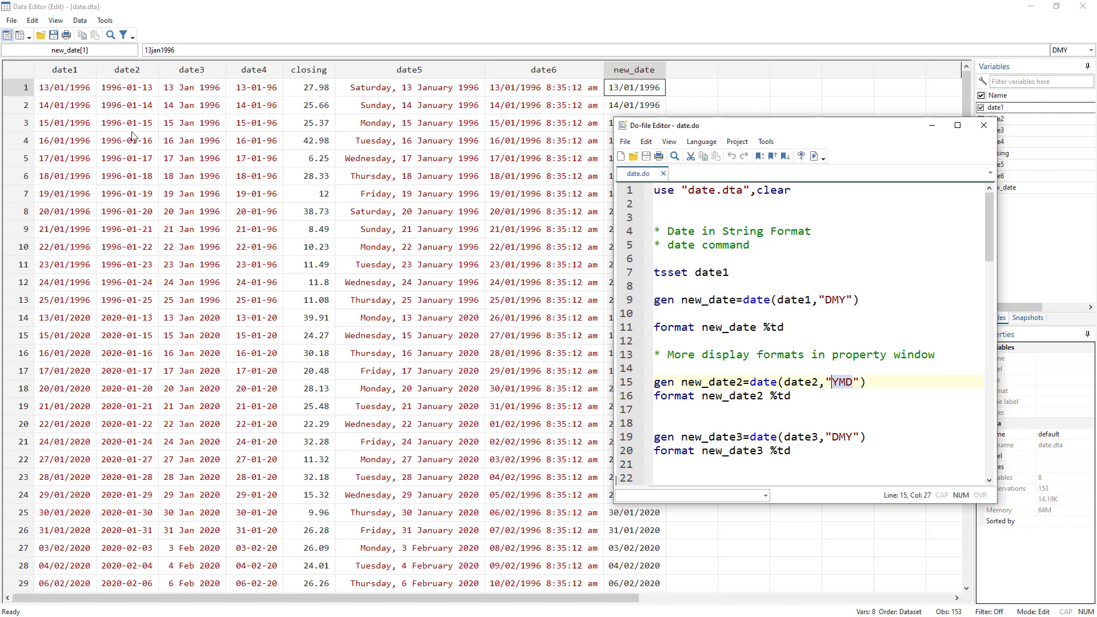
Step: Run line 15 to create new_date2 from date2 with the YMD mask
{"action": "left_click", "coordinate": [834, 383]}
{"action": "key", "text": "Right"}
{"action": "key", "text": "Right"}
{"action": "mouse_move", "coordinate": [639, 383]}
{"action": "left_mouse_down"}
{"action": "mouse_move", "coordinate": [630, 399]}
{"action": "mouse_move", "coordinate": [634, 390]}
{"action": "left_mouse_up"}
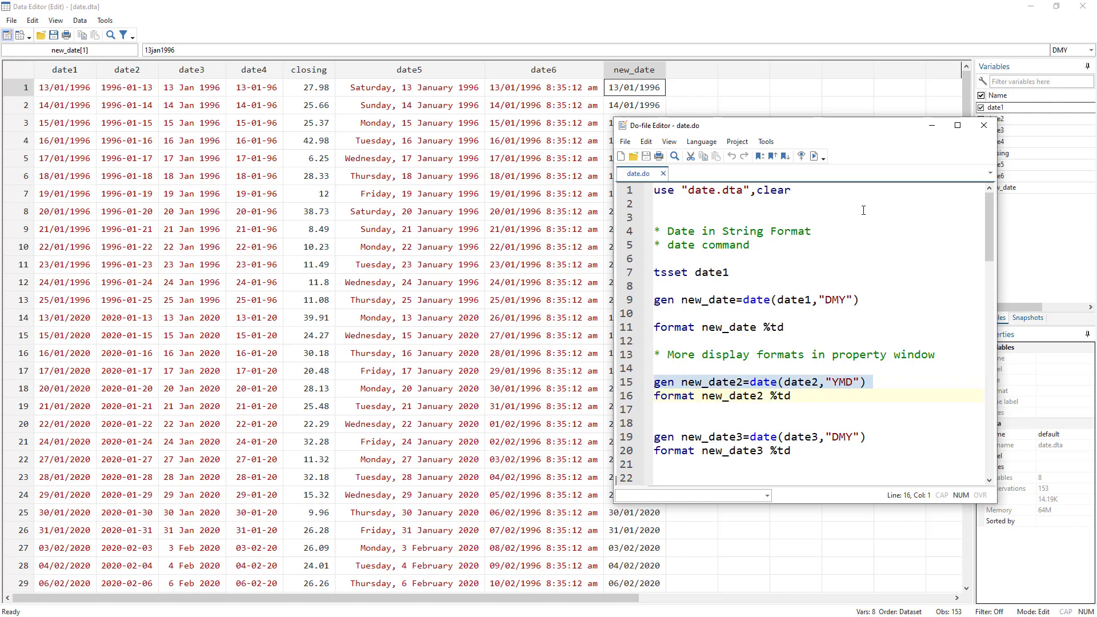
{"action": "left_click", "coordinate": [815, 152]}
{"action": "left_click_drag", "start_coordinate": [786, 127], "coordinate": [858, 162]}
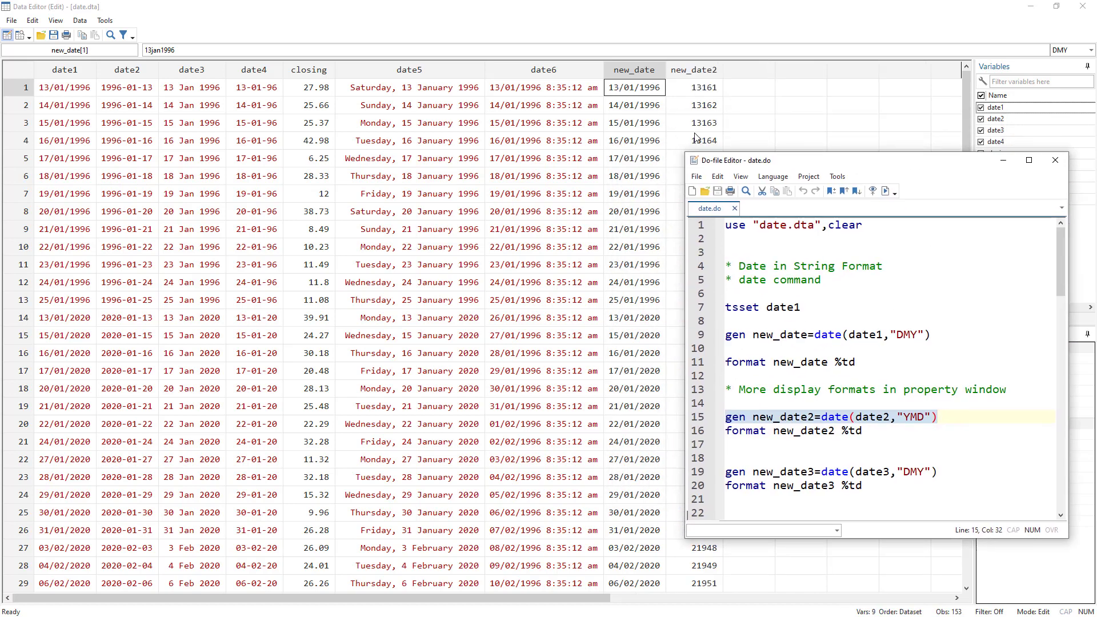
Step: Format new_date2 as %td so it shows dates like 13jan1996
{"action": "left_click", "coordinate": [698, 432]}
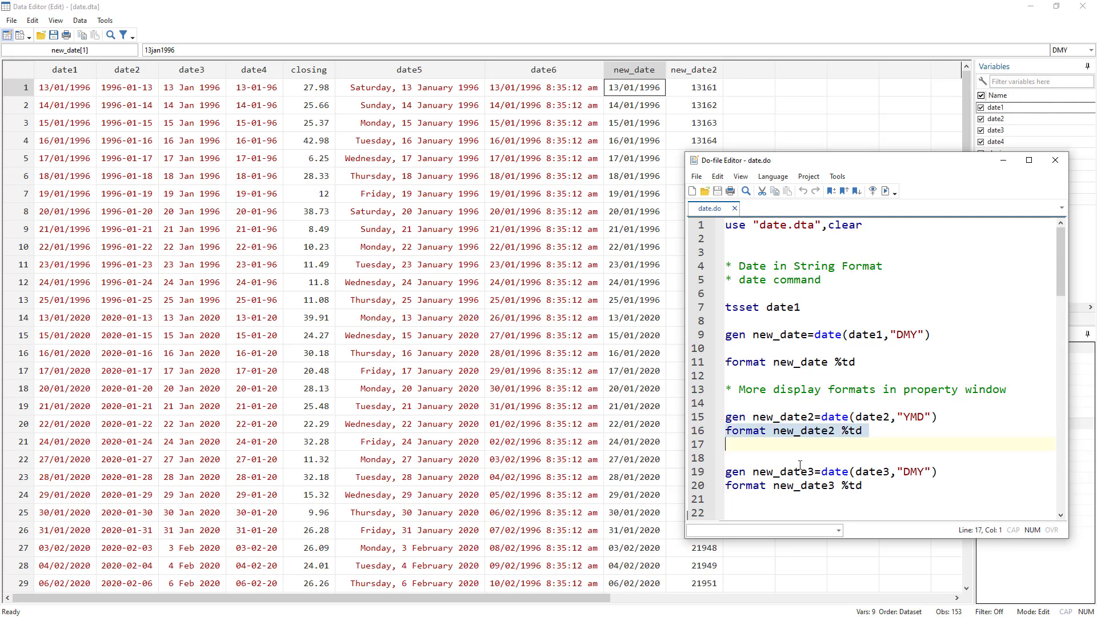
{"action": "left_click", "coordinate": [886, 192]}
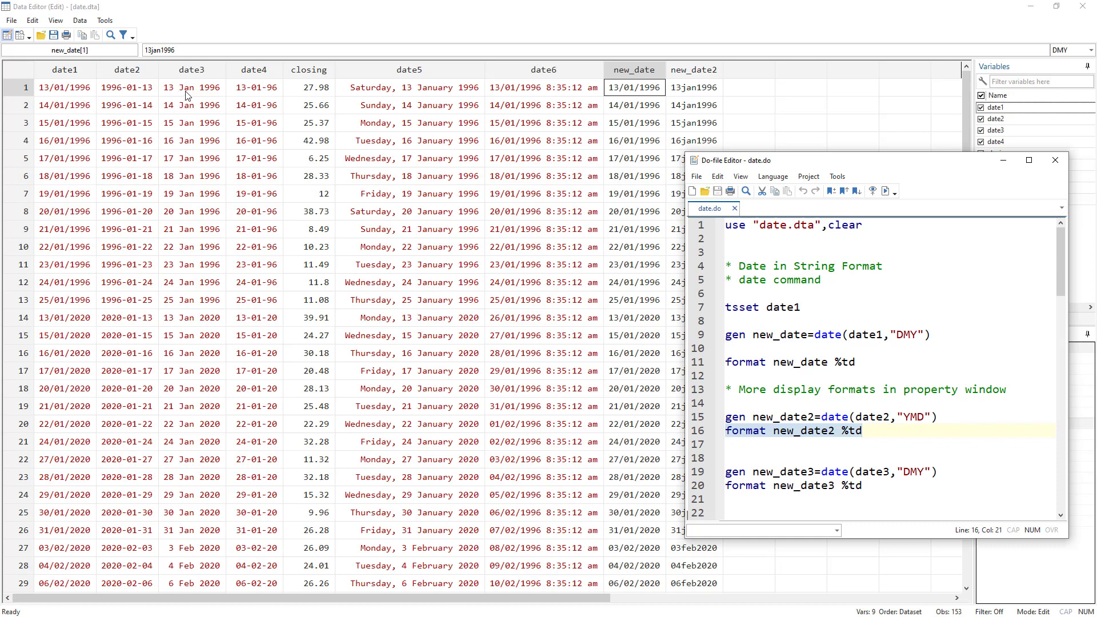
{"action": "scroll", "coordinate": [869, 411], "scroll_direction": "down", "scroll_amount": 1}
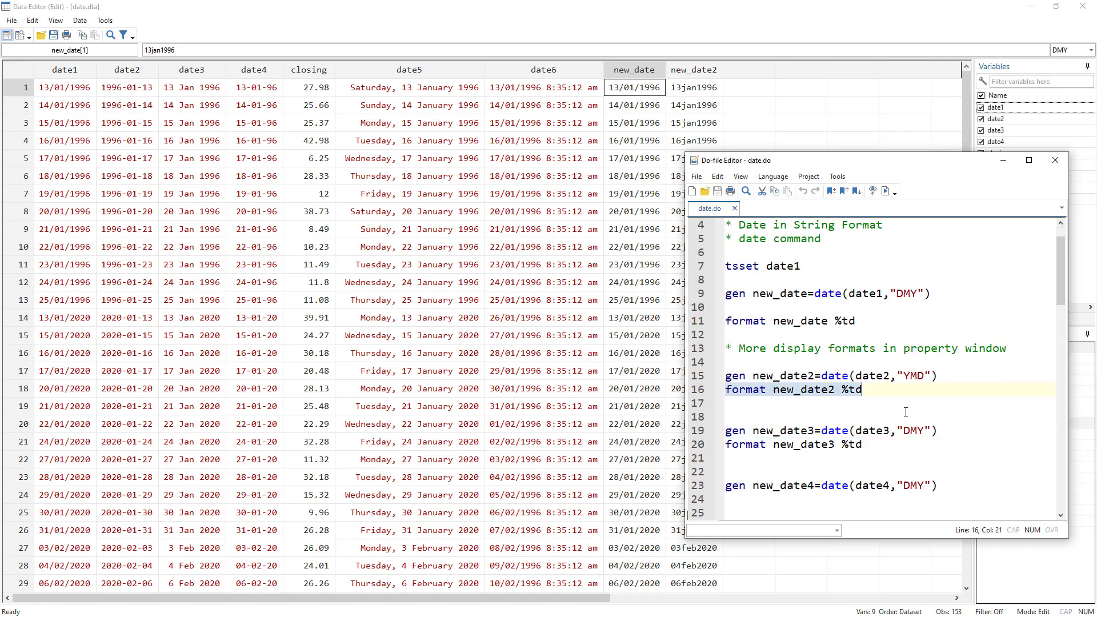
Step: Generate new_date3 from date3 with the DMY mask and format it %td
{"action": "left_click_drag", "start_coordinate": [926, 433], "coordinate": [905, 434]}
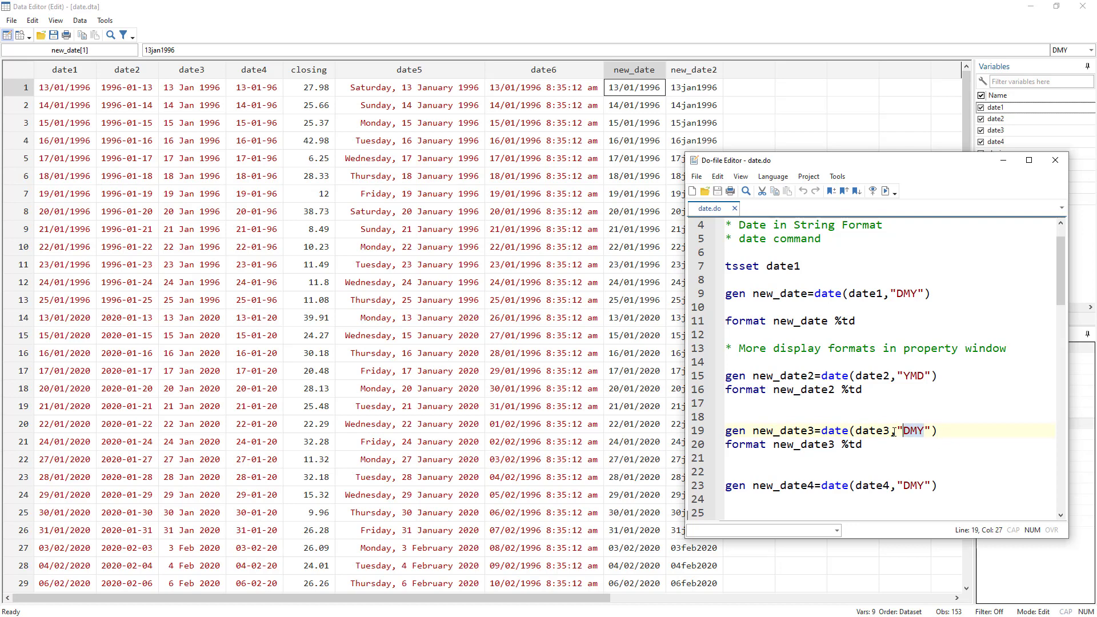
{"action": "left_click", "coordinate": [700, 431]}
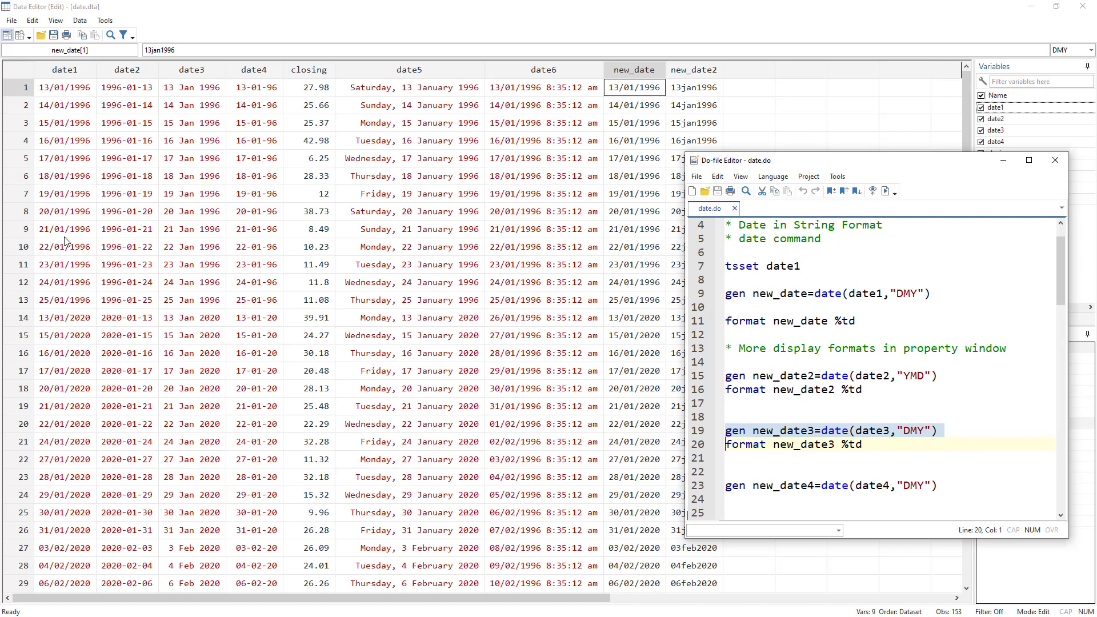
{"action": "left_click", "coordinate": [885, 191]}
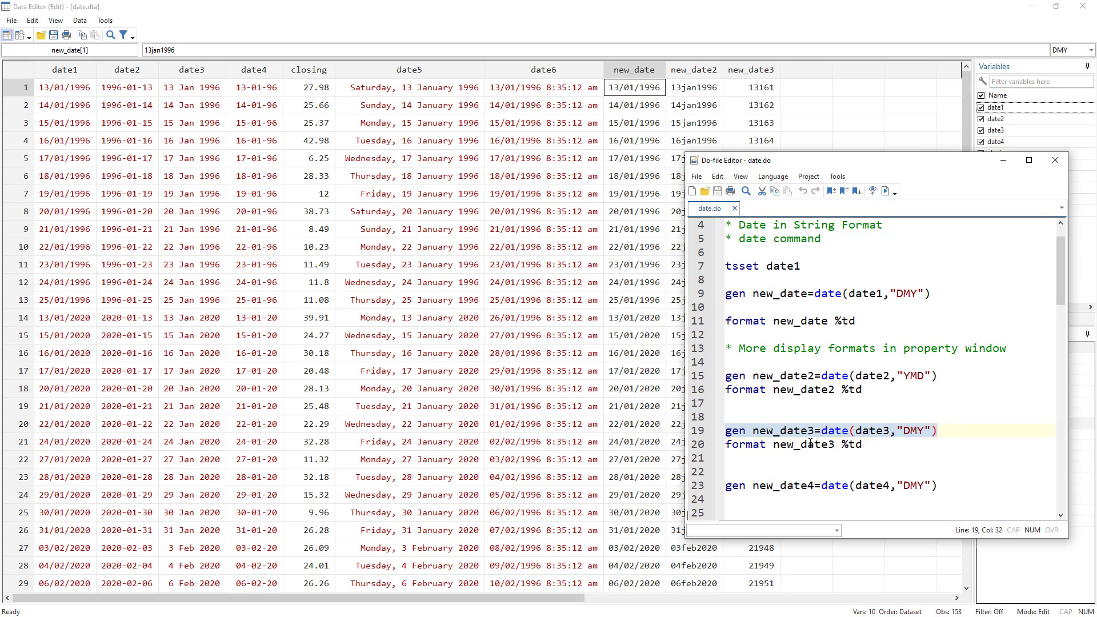
{"action": "key", "text": "shift+Right"}
{"action": "left_click_drag", "start_coordinate": [693, 444], "coordinate": [862, 444]}
{"action": "left_click", "coordinate": [885, 190]}
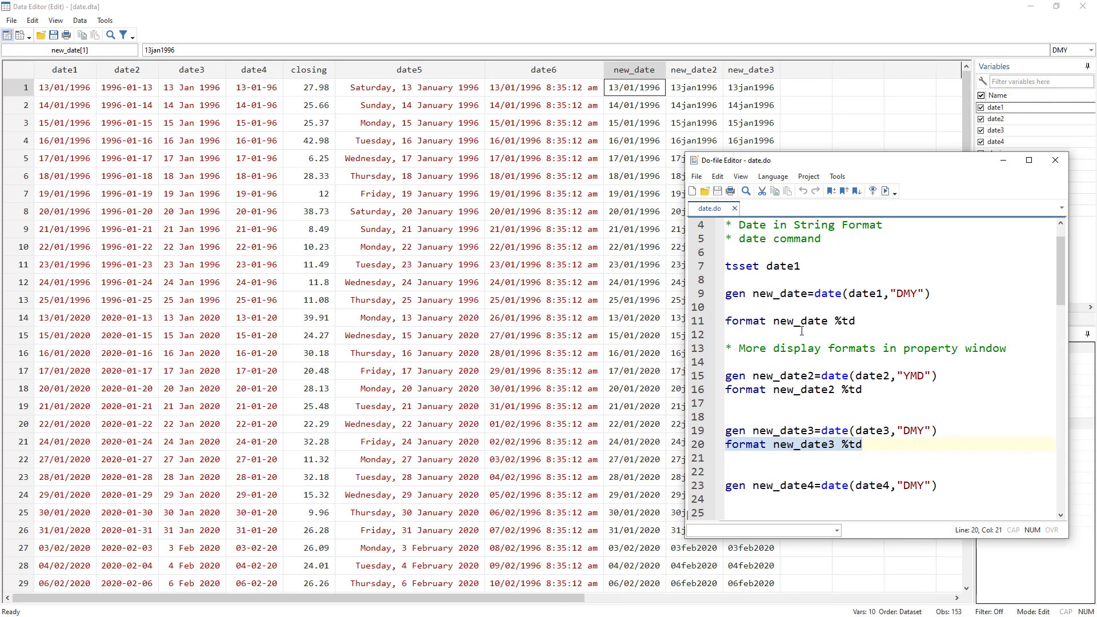
{"action": "scroll", "coordinate": [817, 355], "scroll_direction": "down", "scroll_amount": 2}
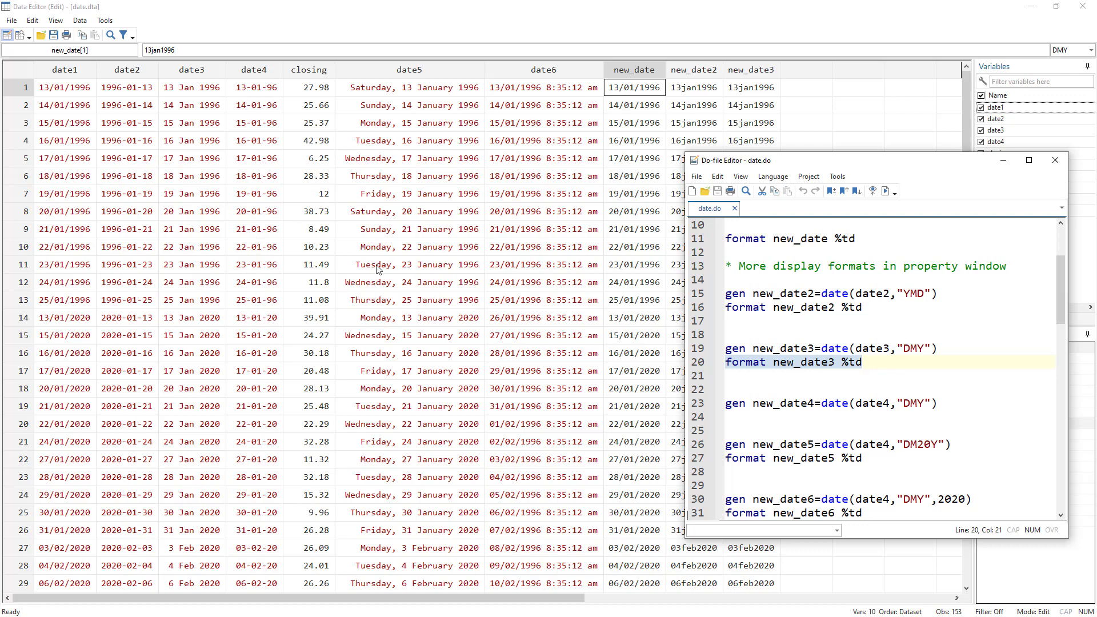
Step: Run line 23 to generate new_date4 from date4 with the DMY mask
{"action": "double_click", "coordinate": [735, 404]}
{"action": "double_click", "coordinate": [766, 403]}
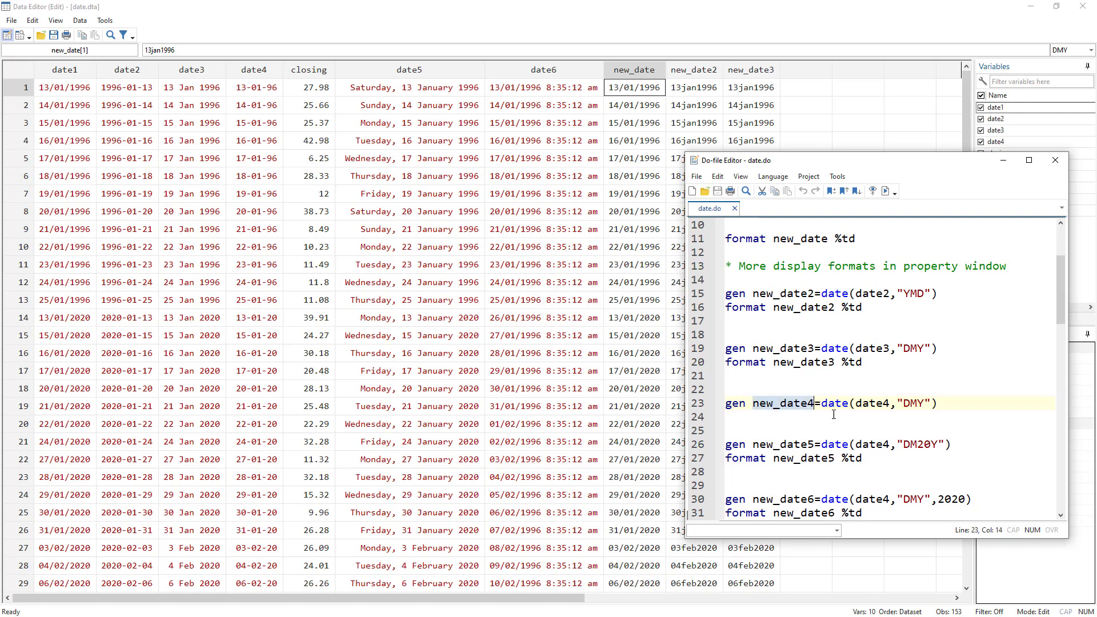
{"action": "double_click", "coordinate": [836, 405]}
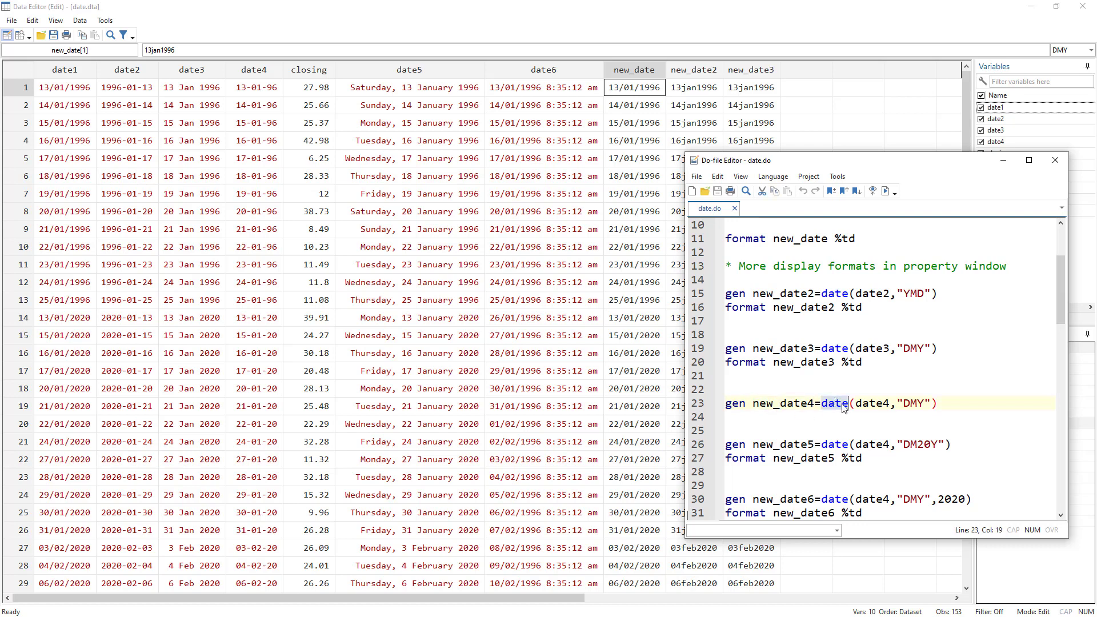
{"action": "double_click", "coordinate": [877, 404]}
{"action": "left_click", "coordinate": [696, 403]}
{"action": "left_click", "coordinate": [885, 191]}
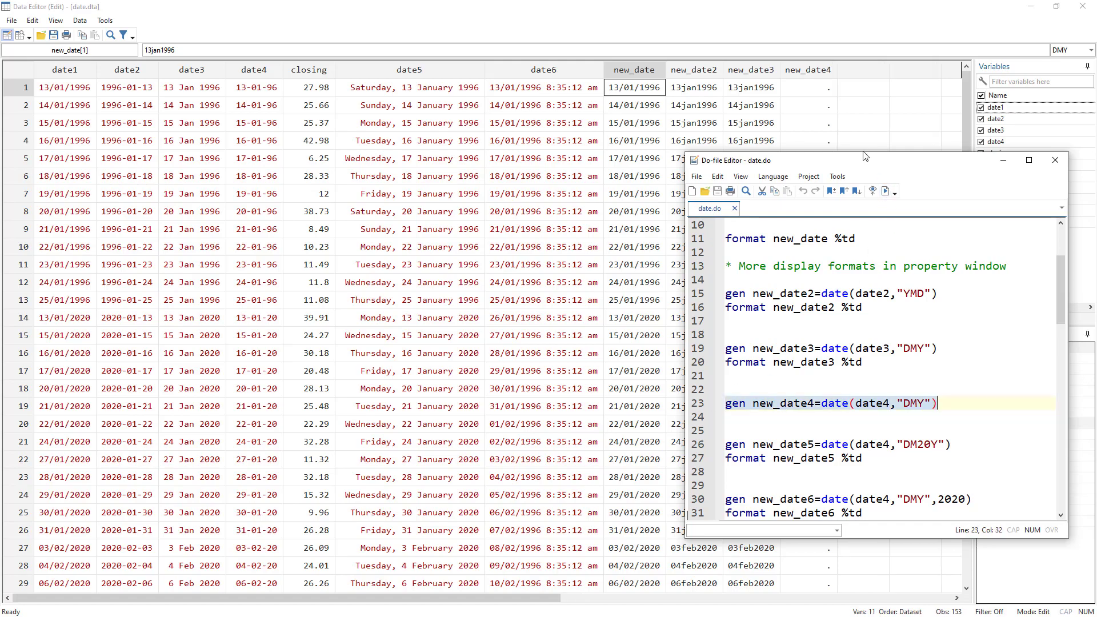
Step: Move the do-file window aside and confirm new_date4 is entirely missing
{"action": "left_click_drag", "start_coordinate": [866, 161], "coordinate": [410, 155]}
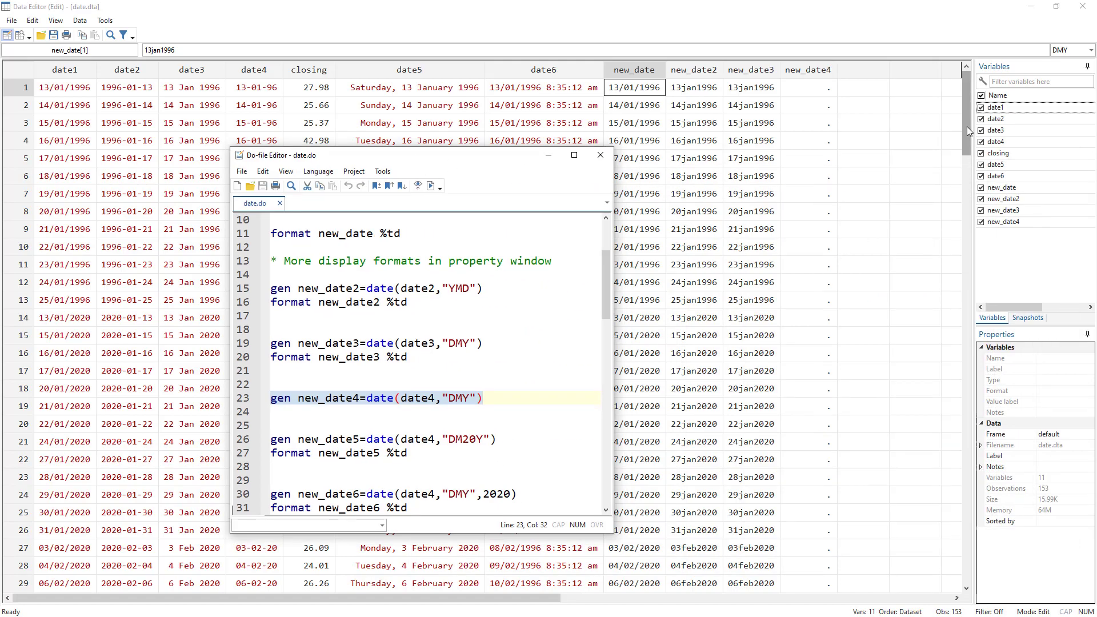
{"action": "left_click_drag", "start_coordinate": [967, 130], "coordinate": [898, 109]}
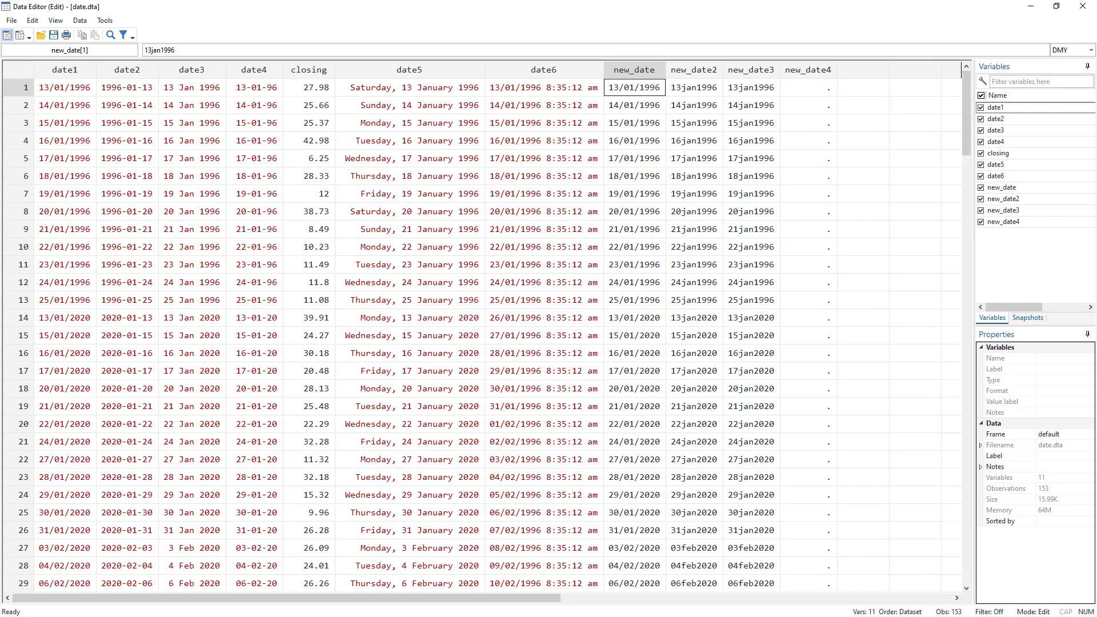
{"action": "key", "text": "alt+Tab"}
{"action": "left_click_drag", "start_coordinate": [451, 153], "coordinate": [890, 116]}
{"action": "scroll", "coordinate": [835, 319], "scroll_direction": "down", "scroll_amount": 1}
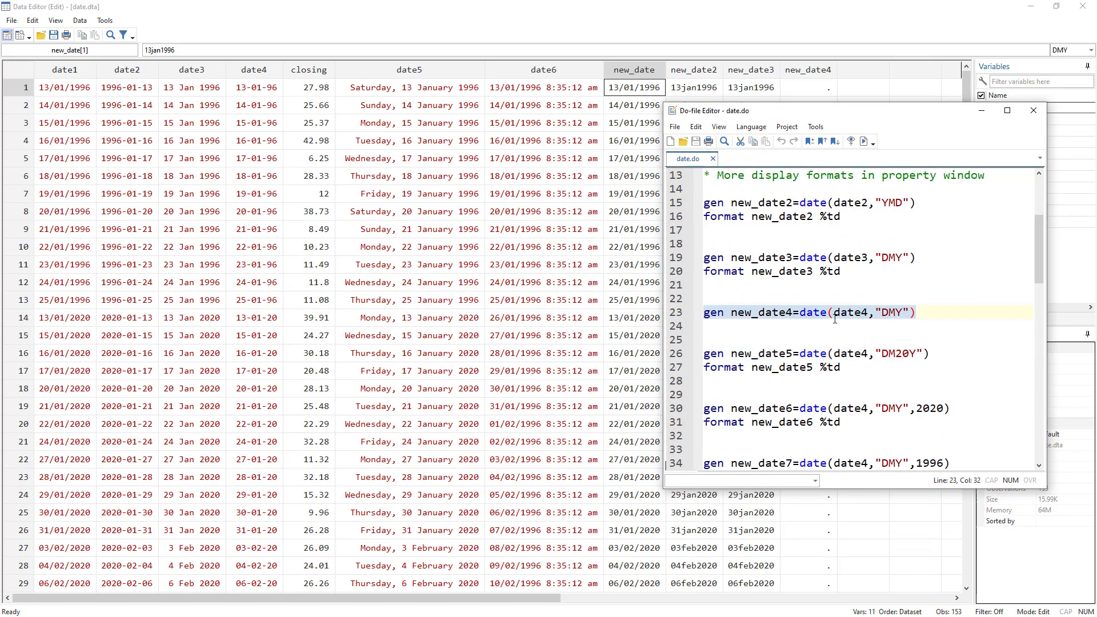
{"action": "double_click", "coordinate": [764, 354]}
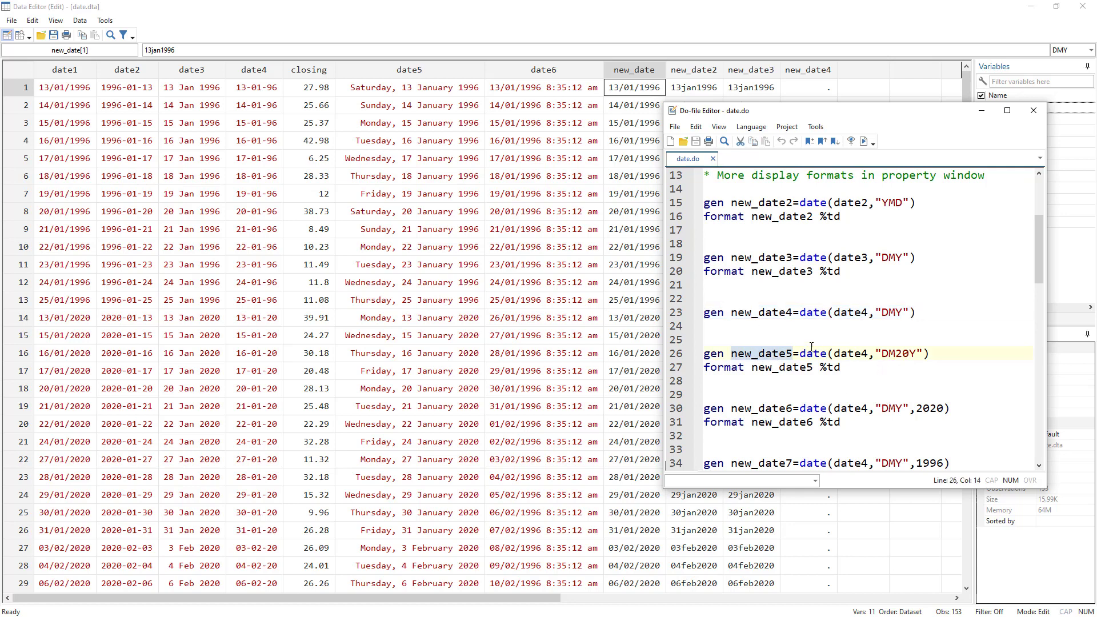
{"action": "left_click_drag", "start_coordinate": [918, 315], "coordinate": [680, 302]}
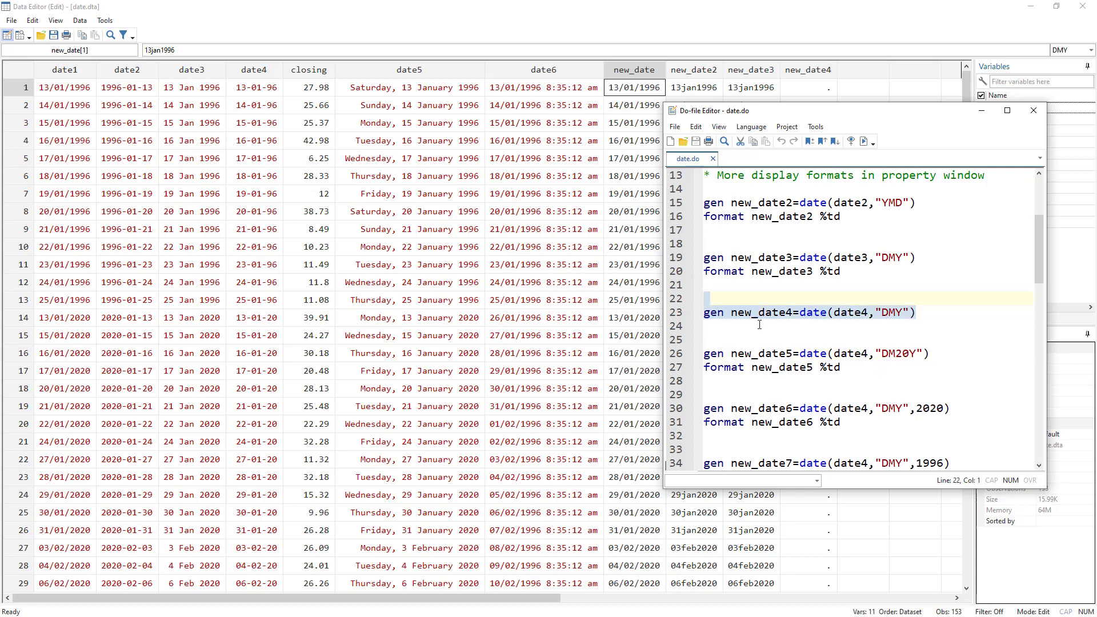
Step: Generate new_date5 from date4 with the DM20Y mask and format it %td
{"action": "left_click", "coordinate": [898, 355]}
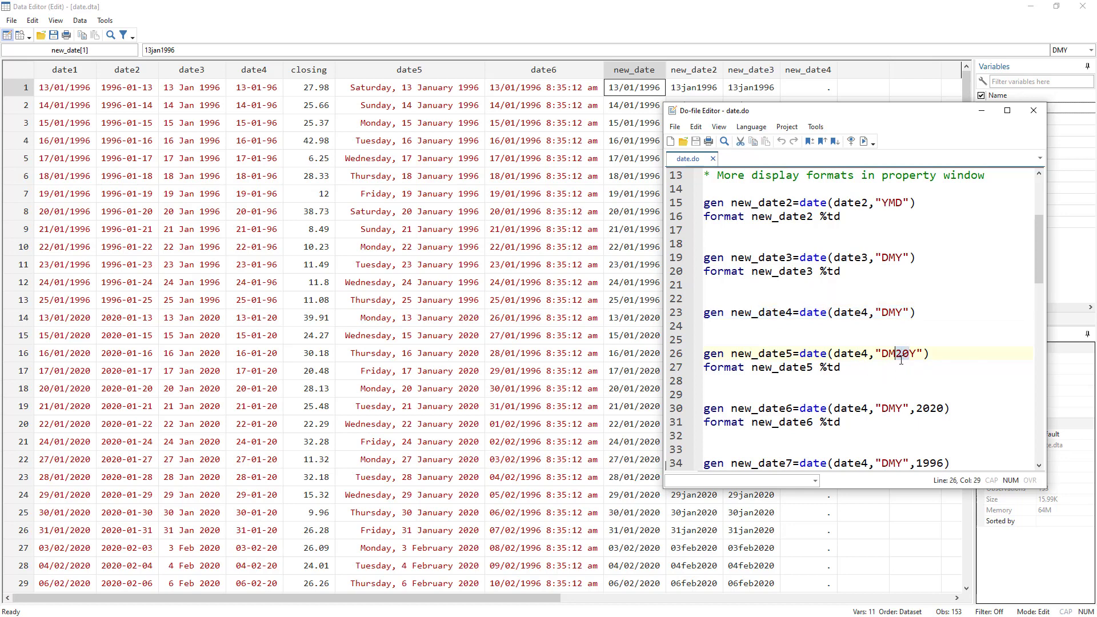
{"action": "left_click_drag", "start_coordinate": [917, 354], "coordinate": [908, 354]}
{"action": "left_click_drag", "start_coordinate": [898, 354], "coordinate": [909, 354]}
{"action": "left_click", "coordinate": [670, 353]}
{"action": "left_click", "coordinate": [863, 142]}
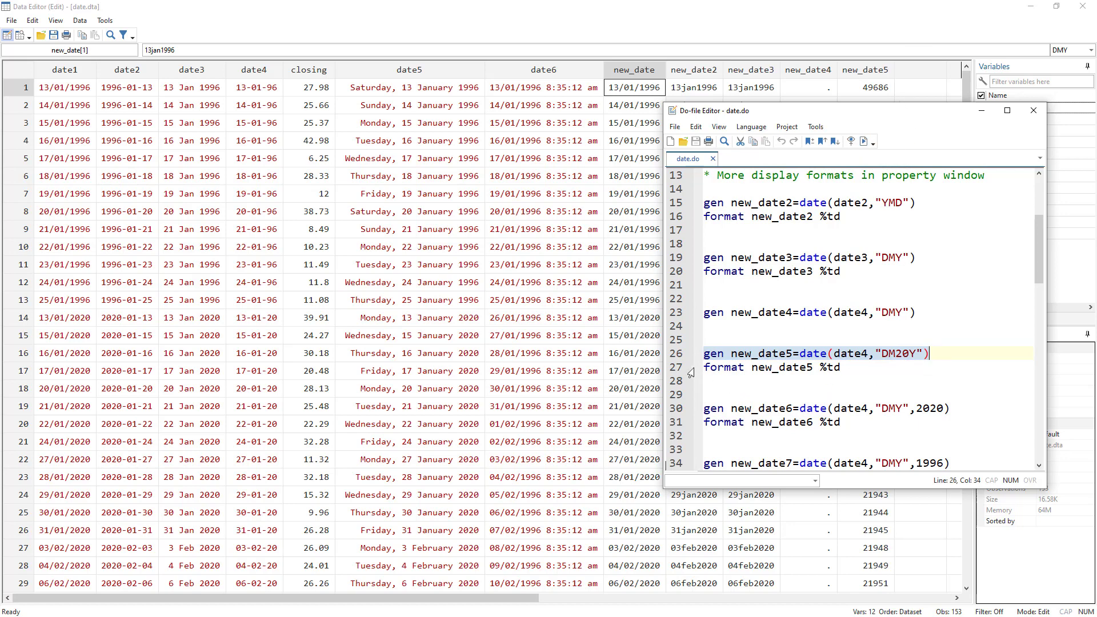
{"action": "left_click", "coordinate": [690, 370]}
{"action": "left_click", "coordinate": [863, 141]}
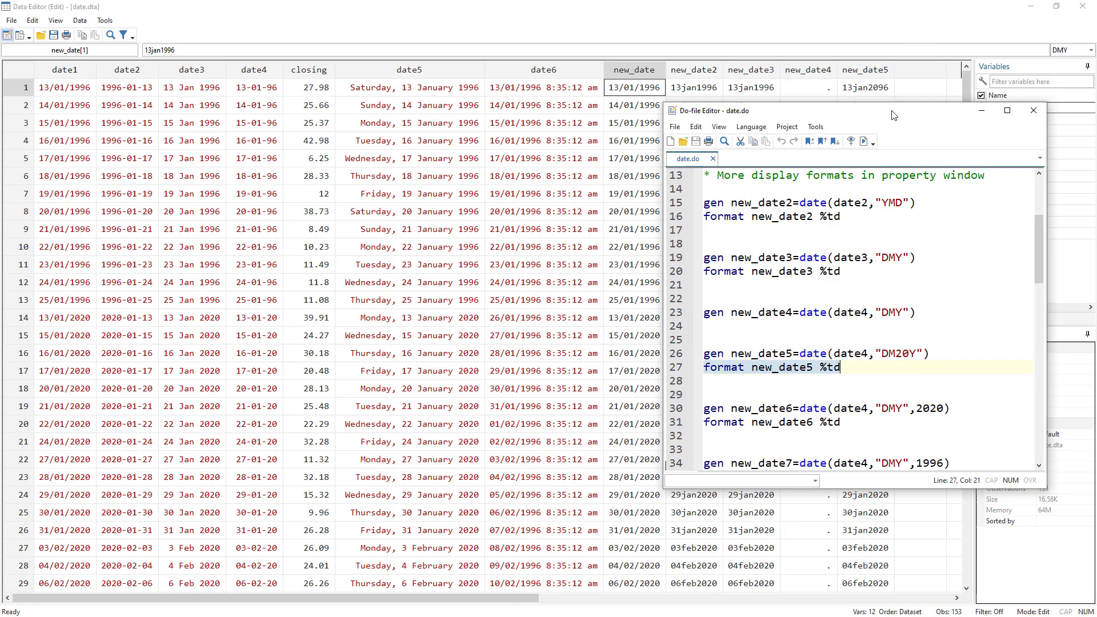
Step: Review the 20 century prefix in DM20Y and line 30's 2020 year argument
{"action": "left_click_drag", "start_coordinate": [894, 116], "coordinate": [608, 160]}
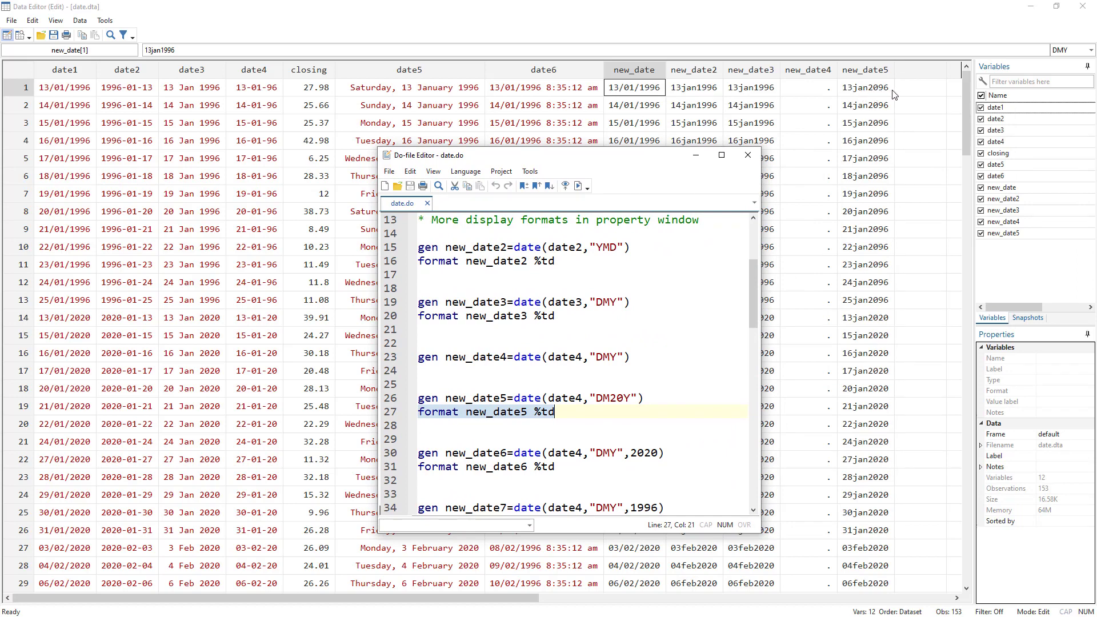
{"action": "left_click", "coordinate": [611, 397]}
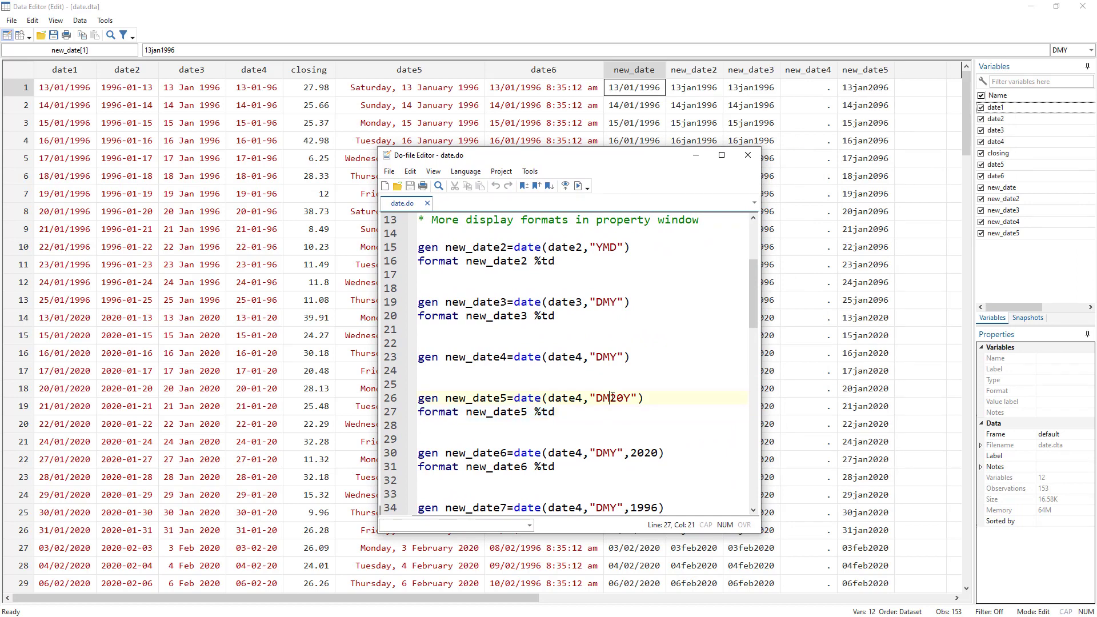
{"action": "left_click_drag", "start_coordinate": [610, 397], "coordinate": [617, 396]}
{"action": "left_click", "coordinate": [627, 396]}
{"action": "left_click_drag", "start_coordinate": [611, 397], "coordinate": [624, 397]}
{"action": "scroll", "coordinate": [482, 409], "scroll_direction": "down", "scroll_amount": 1}
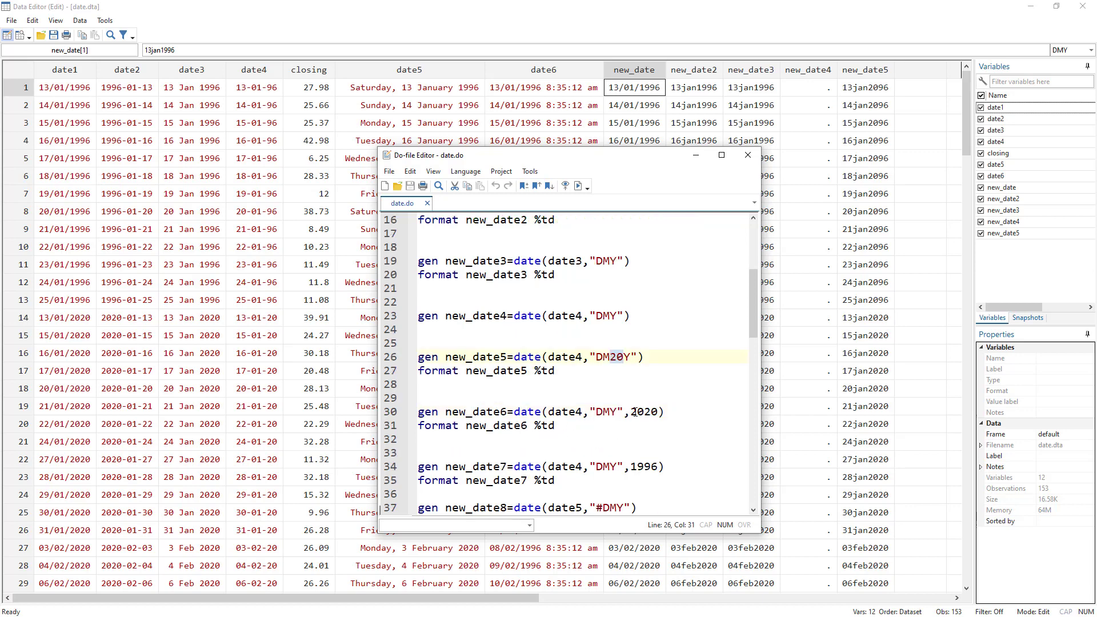
{"action": "left_click_drag", "start_coordinate": [625, 412], "coordinate": [652, 413]}
Step: Run help date and read the s1, s2 and Y arguments of date()
{"action": "key", "text": "alt+Tab"}
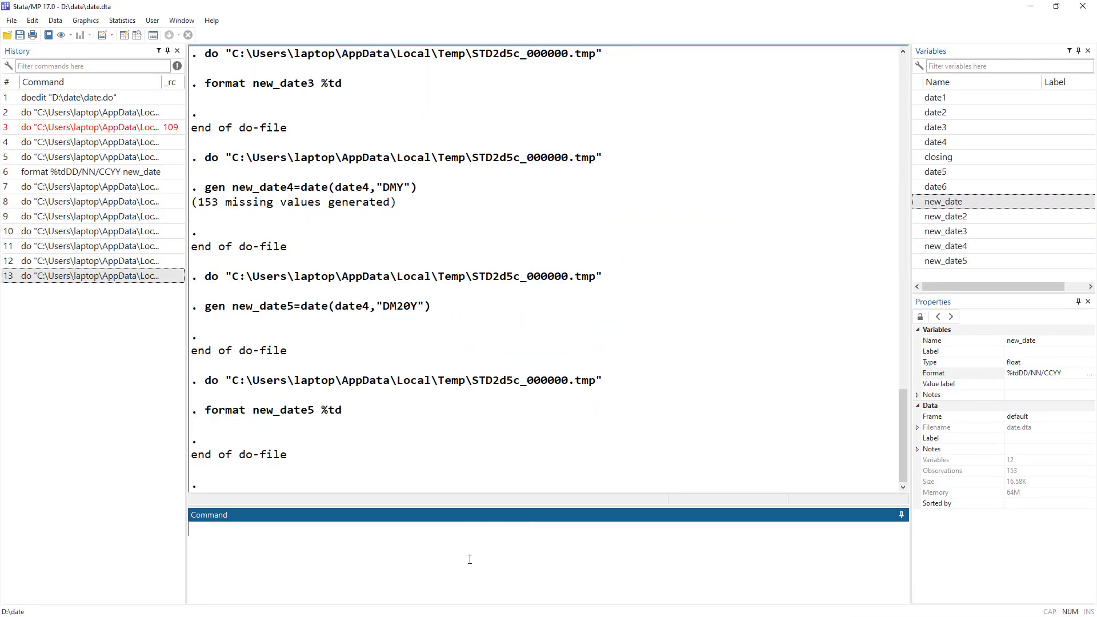
{"action": "type", "text": "help date"}
{"action": "key", "text": "Return"}
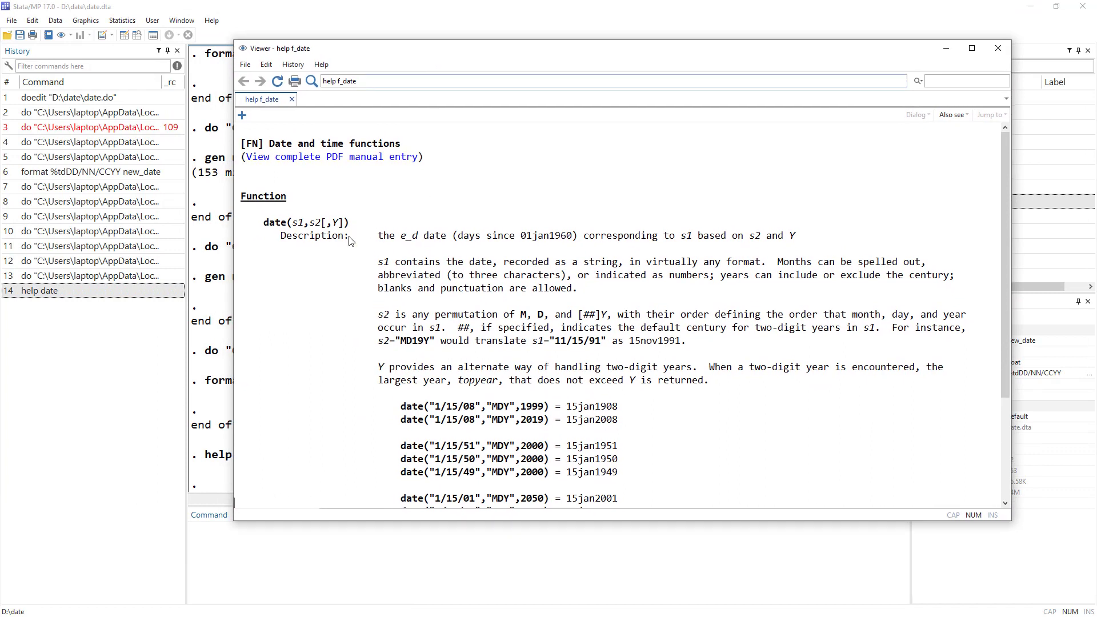
{"action": "double_click", "coordinate": [295, 224]}
{"action": "double_click", "coordinate": [318, 223]}
{"action": "left_click_drag", "start_coordinate": [322, 226], "coordinate": [345, 232]}
{"action": "scroll", "coordinate": [652, 384], "scroll_direction": "down", "scroll_amount": 3}
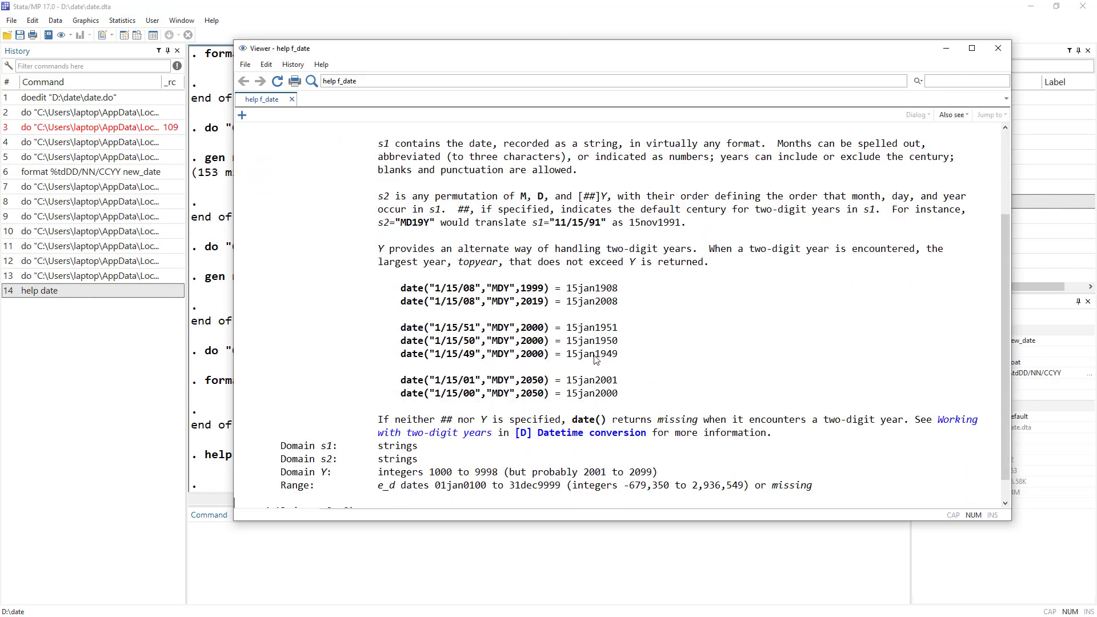
{"action": "scroll", "coordinate": [378, 361], "scroll_direction": "down", "scroll_amount": 1}
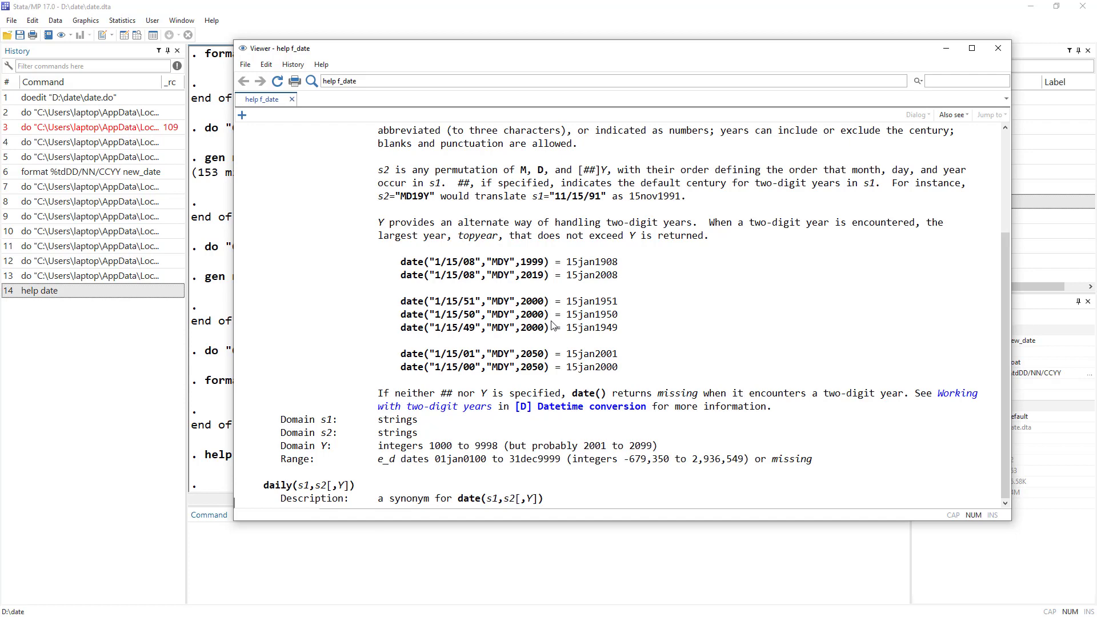
{"action": "scroll", "coordinate": [552, 326], "scroll_direction": "up", "scroll_amount": 3}
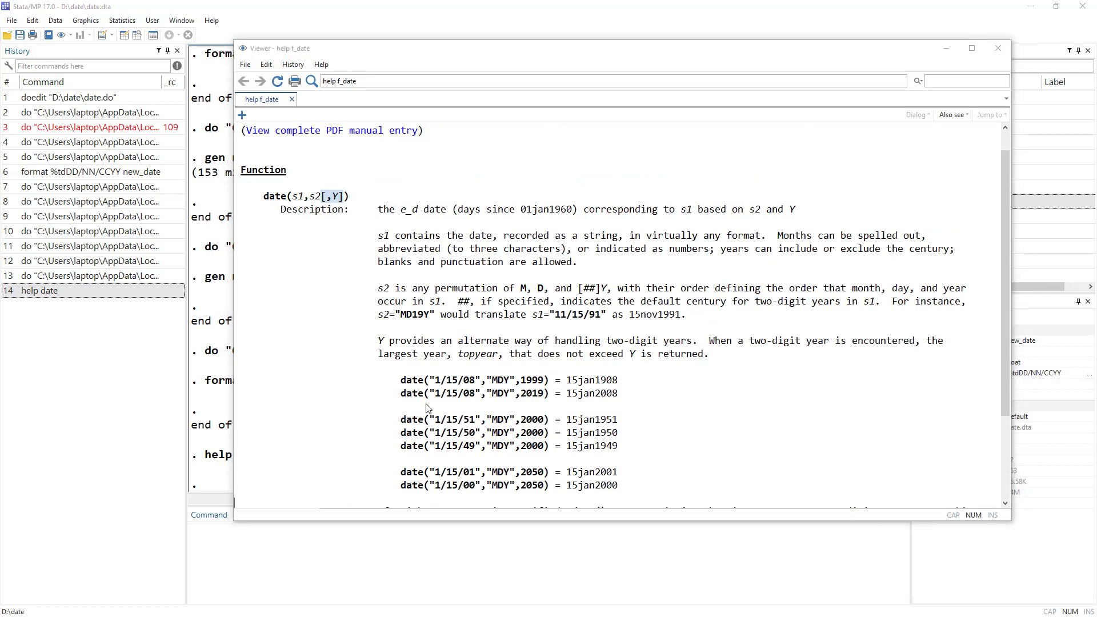
Step: Read the Y topyear explanation, then close the help page and return to the do-file
{"action": "left_click_drag", "start_coordinate": [372, 341], "coordinate": [924, 345]}
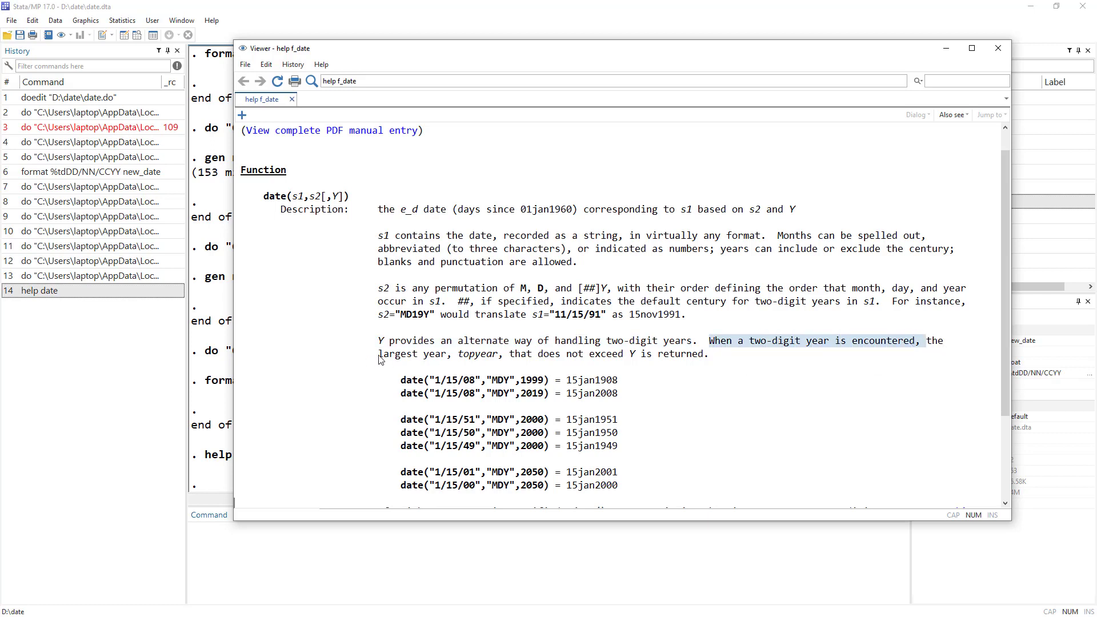
{"action": "left_click_drag", "start_coordinate": [378, 355], "coordinate": [701, 363]}
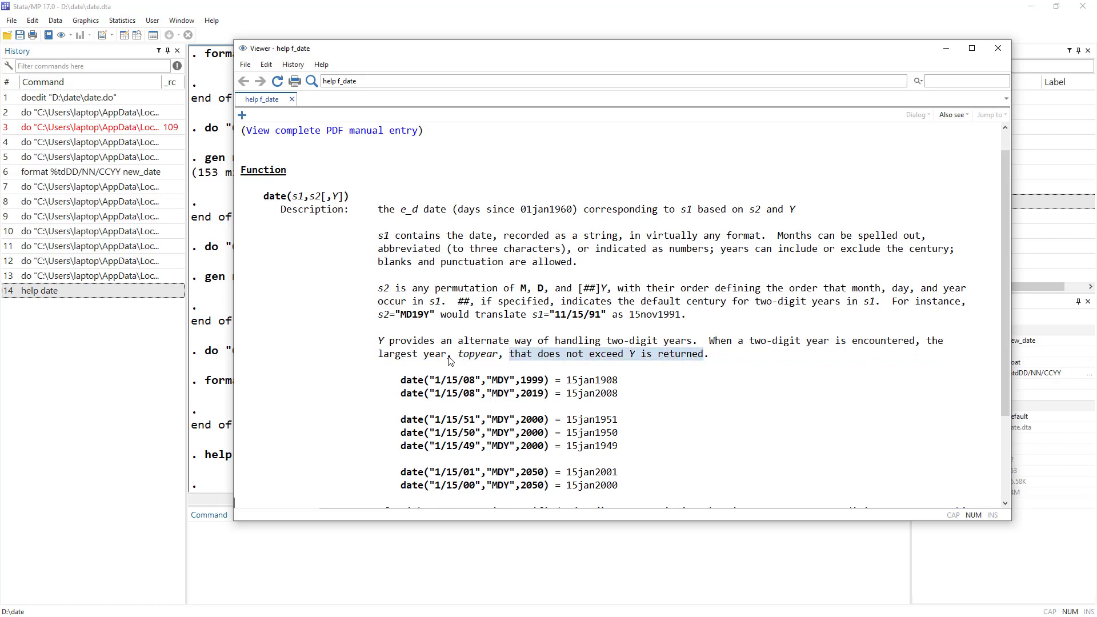
{"action": "left_click", "coordinate": [388, 342]}
{"action": "double_click", "coordinate": [389, 342]}
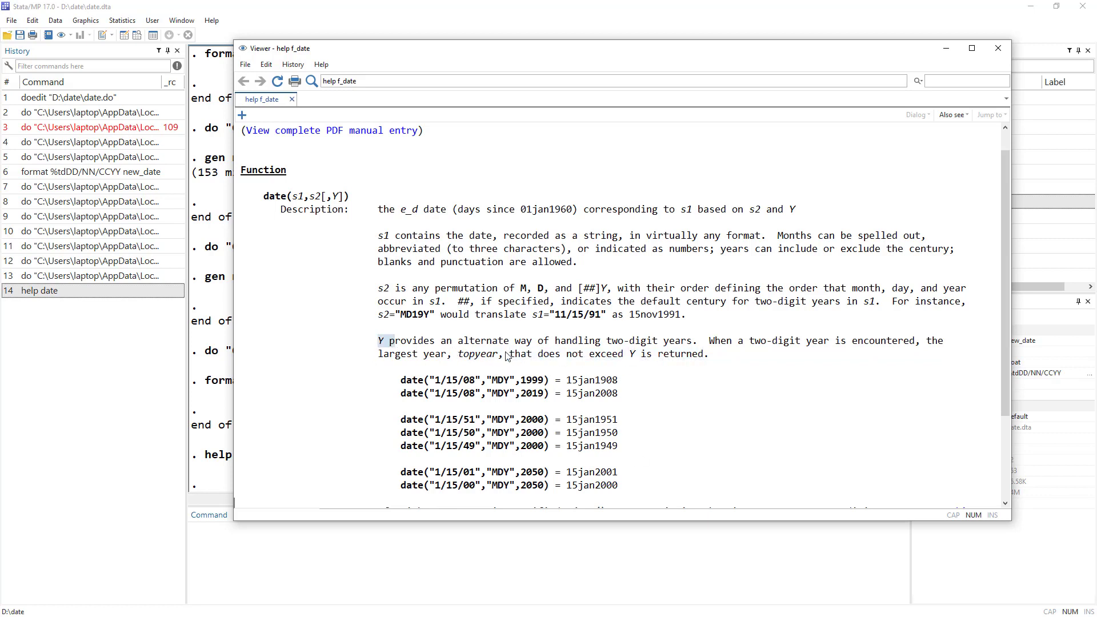
{"action": "scroll", "coordinate": [546, 407], "scroll_direction": "down", "scroll_amount": 3}
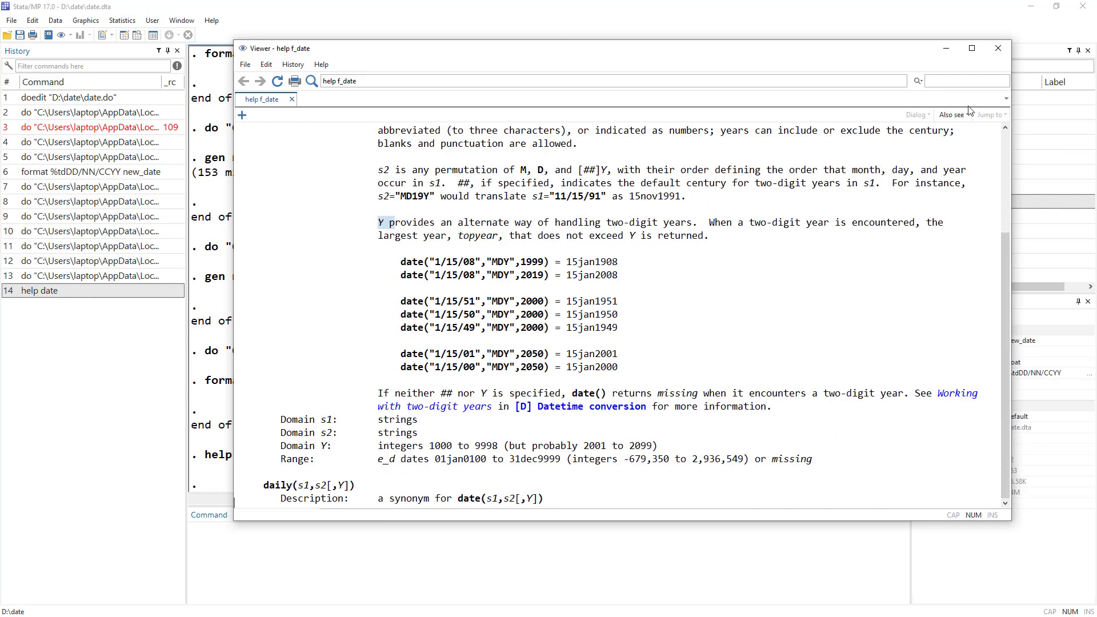
{"action": "left_click", "coordinate": [946, 48]}
{"action": "left_click", "coordinate": [229, 614]}
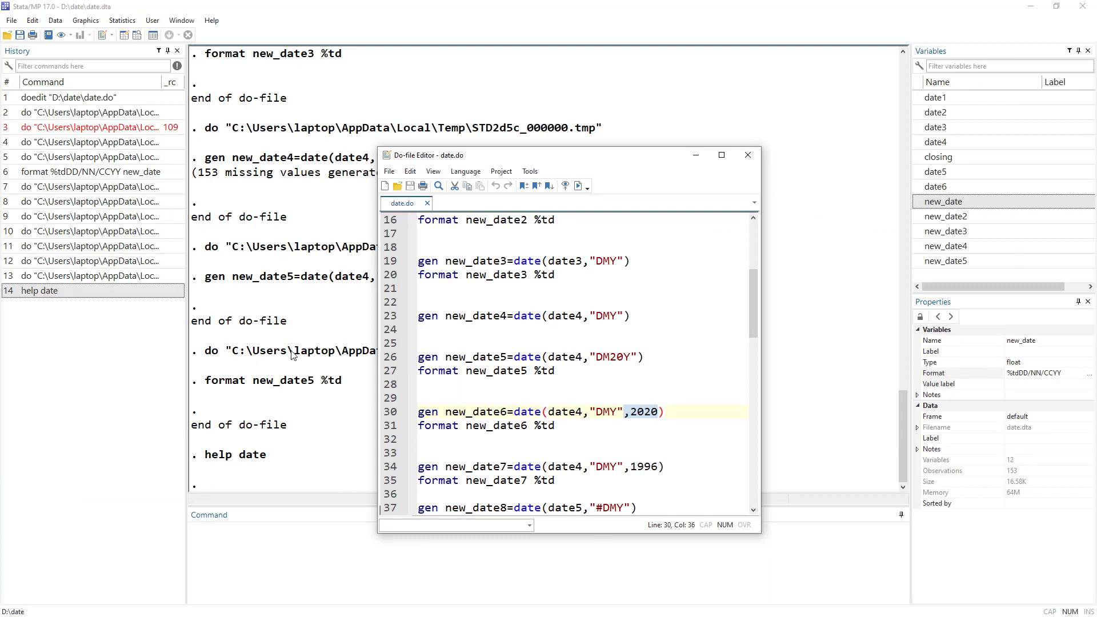
Step: Open the Data Editor beside the do-file, noting line 30's 2020 topyear
{"action": "left_click_drag", "start_coordinate": [545, 161], "coordinate": [747, 100]}
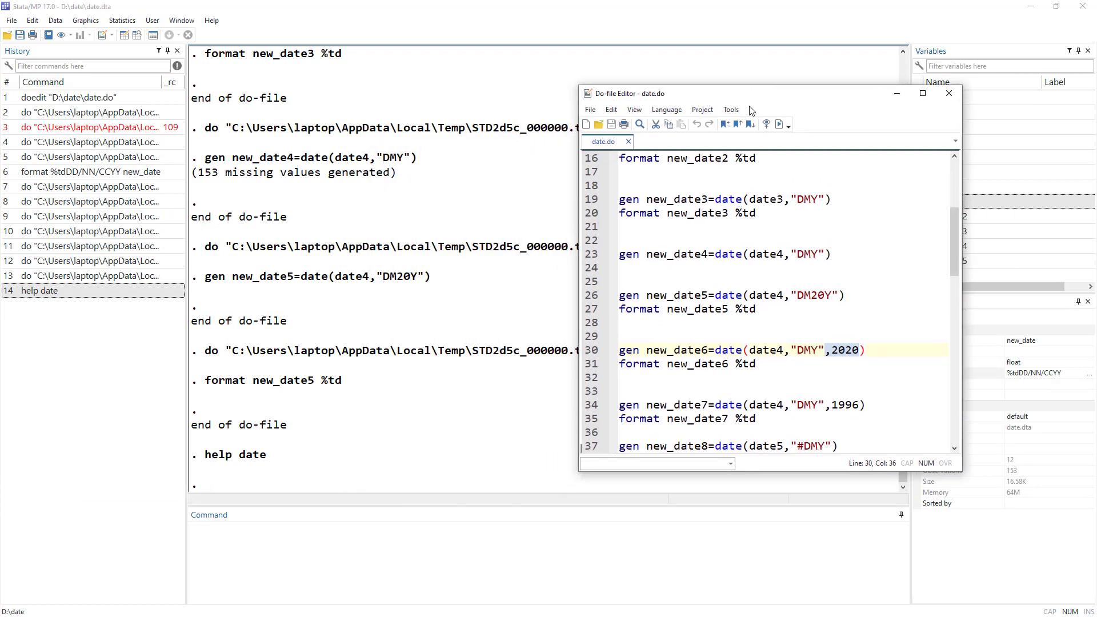
{"action": "double_click", "coordinate": [850, 353]}
{"action": "key", "text": "ctrl+8"}
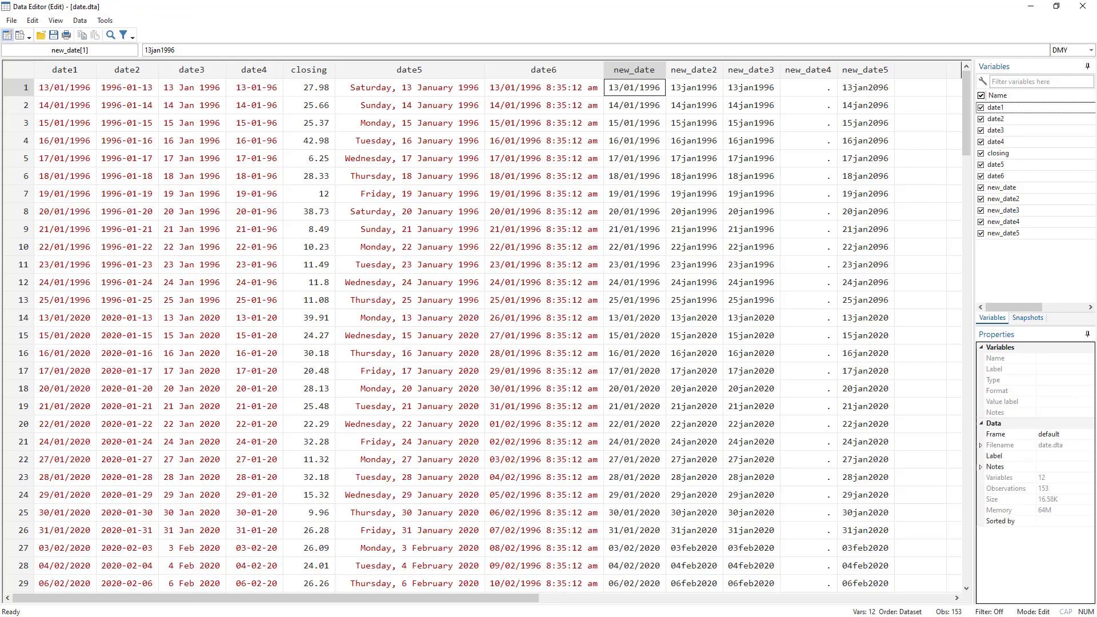
{"action": "left_click_drag", "start_coordinate": [783, 98], "coordinate": [568, 152]}
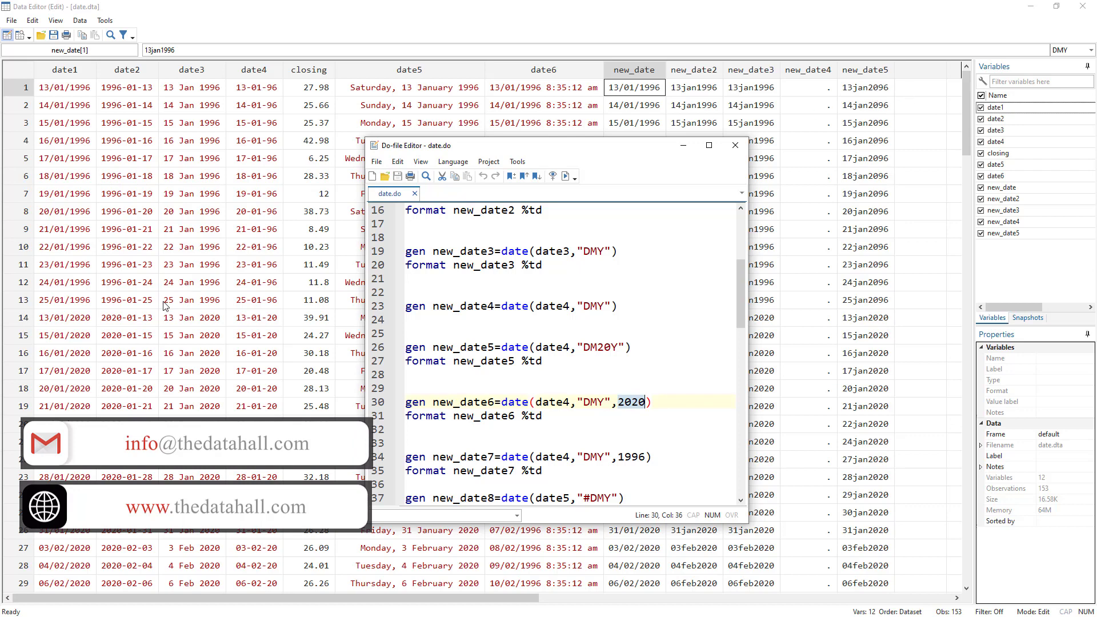
Step: Generate new_date6 from date4 with DMY and topyear 2020, formatted %td
{"action": "left_click", "coordinate": [376, 404]}
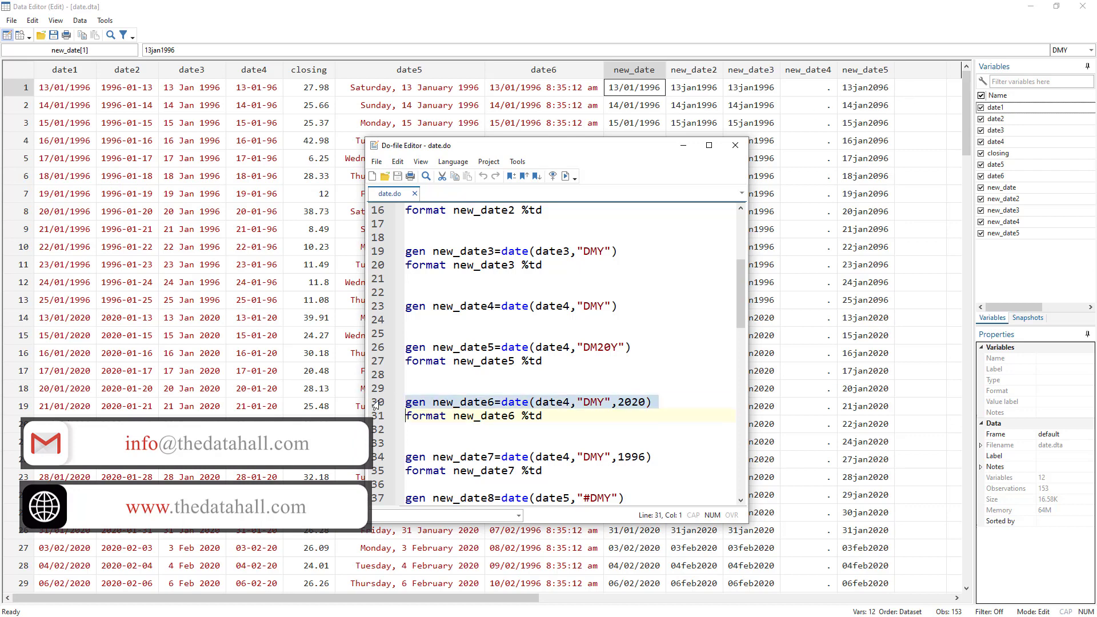
{"action": "left_click", "coordinate": [566, 176]}
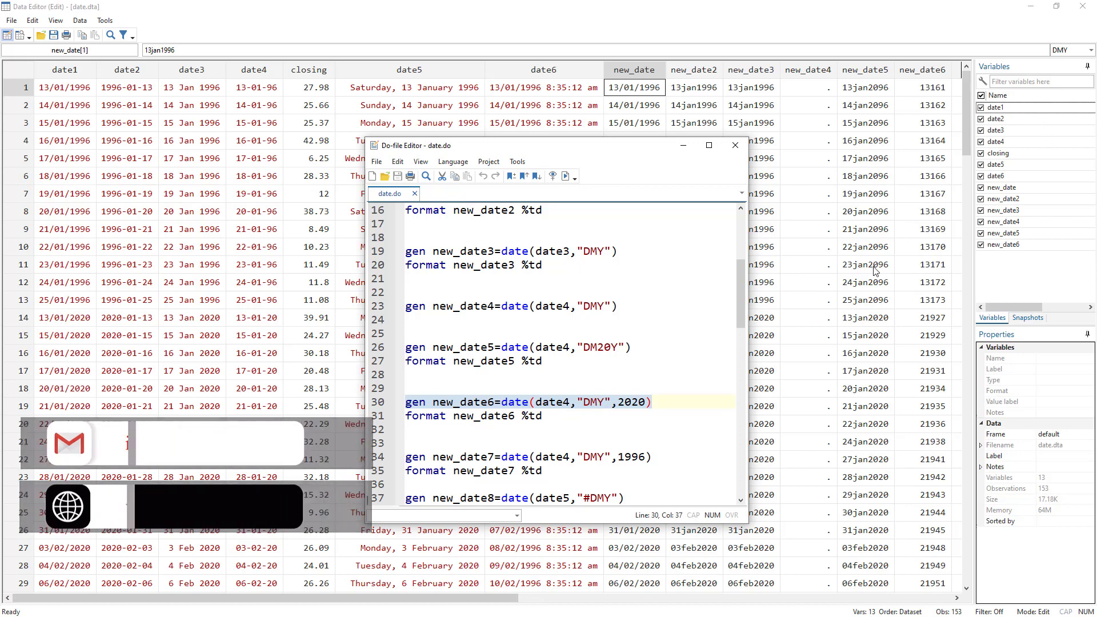
{"action": "left_click_drag", "start_coordinate": [403, 415], "coordinate": [542, 415]}
{"action": "left_click", "coordinate": [565, 176]}
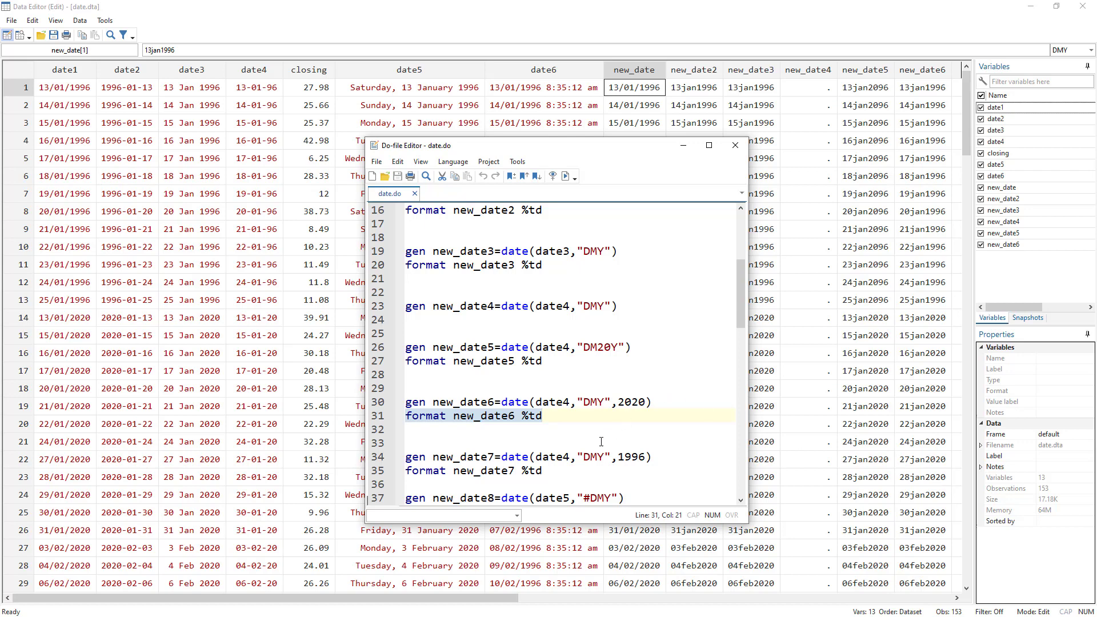
Step: Generate new_date7 from date4 with DMY and topyear 1996, formatted %td
{"action": "double_click", "coordinate": [628, 457]}
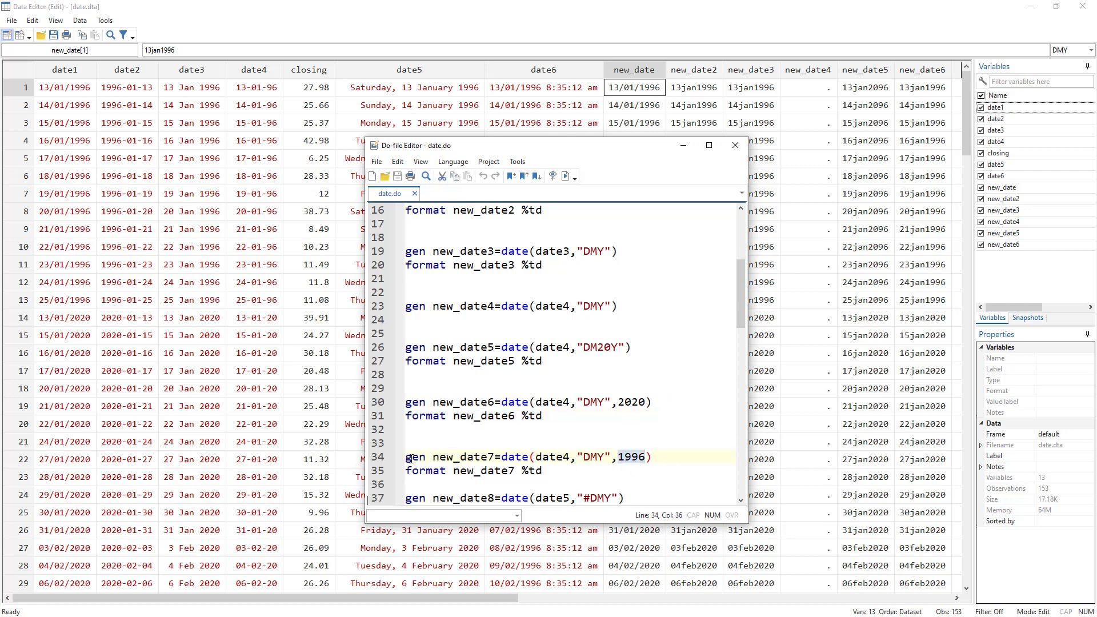
{"action": "left_click", "coordinate": [375, 459]}
{"action": "left_click", "coordinate": [565, 176]}
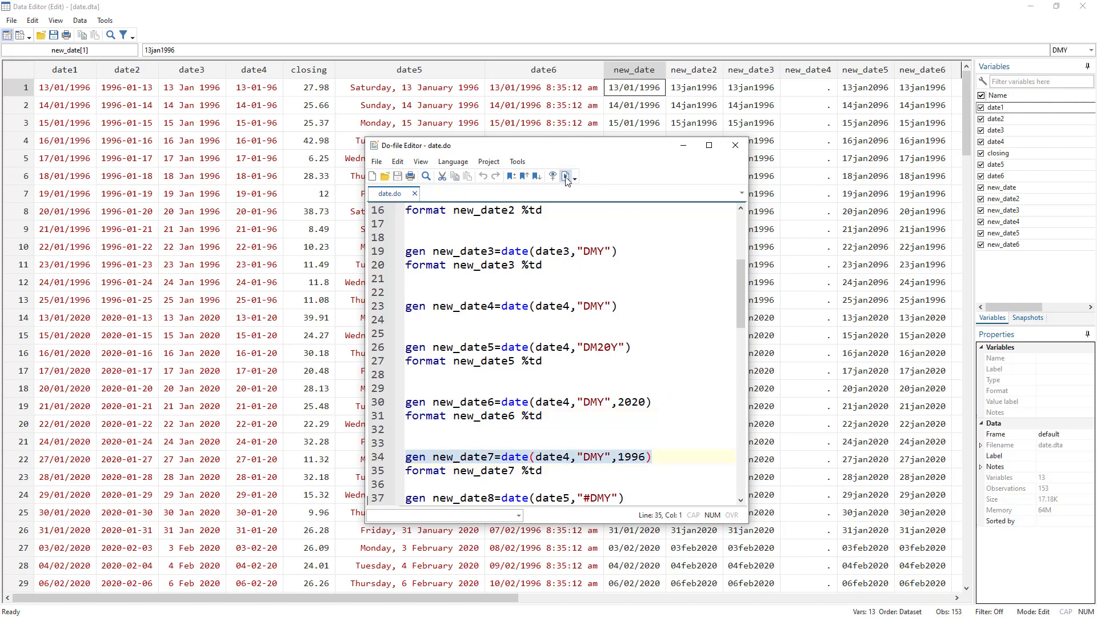
{"action": "left_click", "coordinate": [377, 471]}
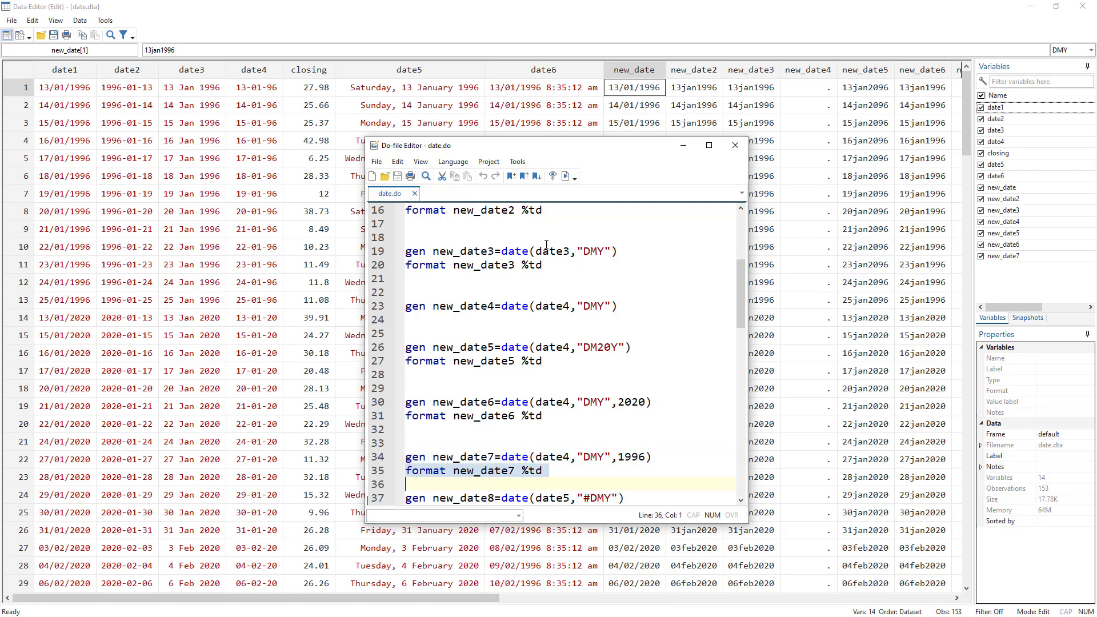
{"action": "left_click", "coordinate": [565, 176]}
Step: Inspect new_date7 in the data grid, where 2020 rows read 13jan1920
{"action": "left_click", "coordinate": [492, 597]}
{"action": "left_click_drag", "start_coordinate": [492, 597], "coordinate": [598, 597]}
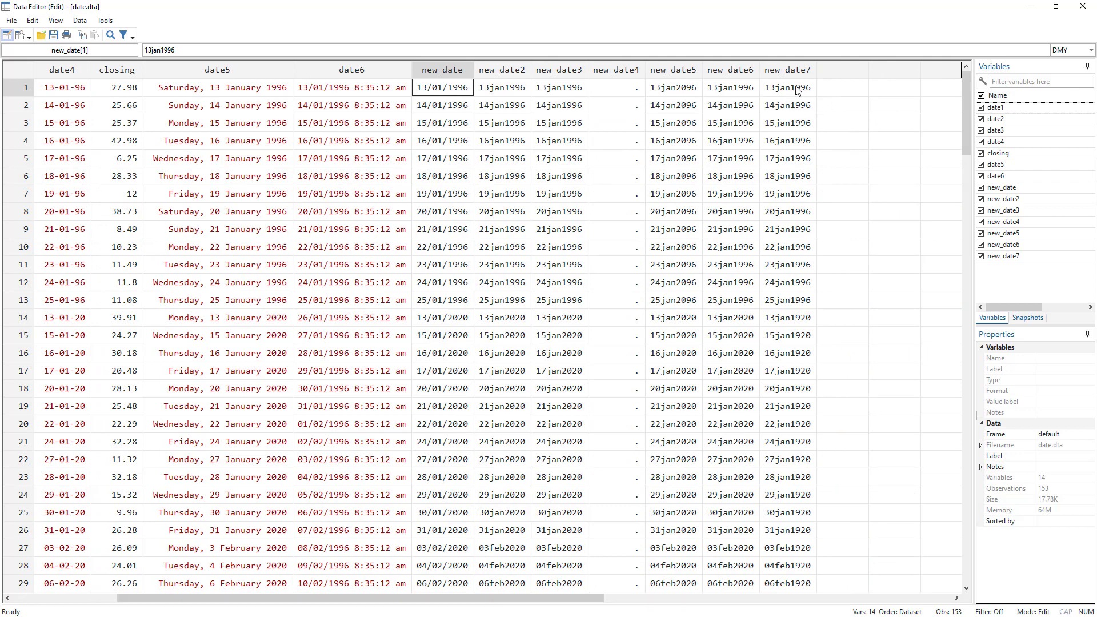
{"action": "left_click_drag", "start_coordinate": [796, 89], "coordinate": [797, 286]}
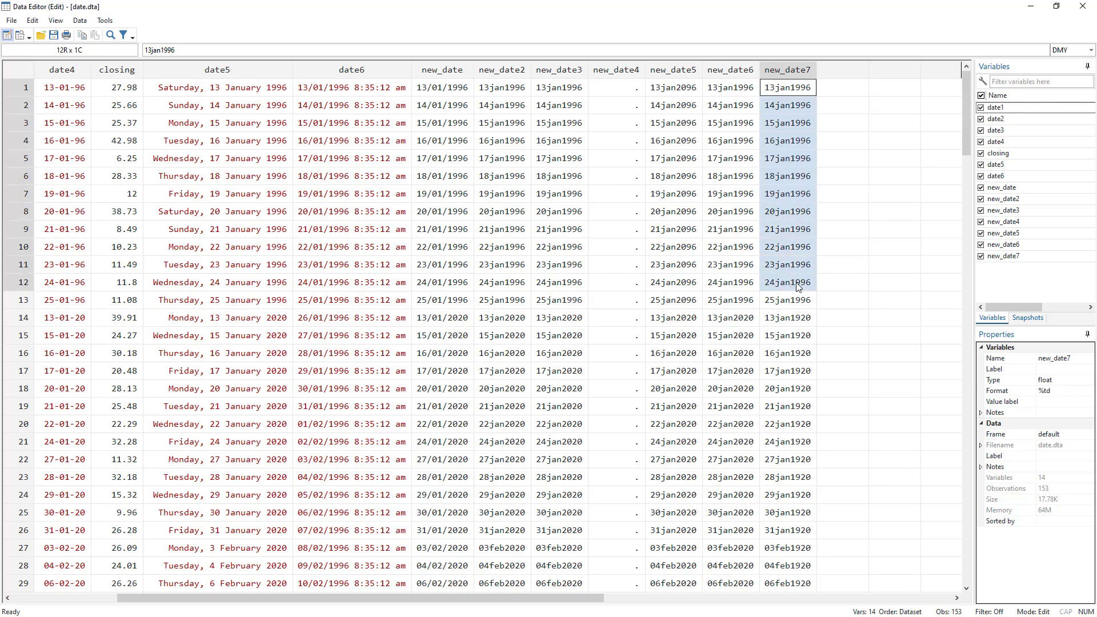
{"action": "left_click", "coordinate": [787, 321]}
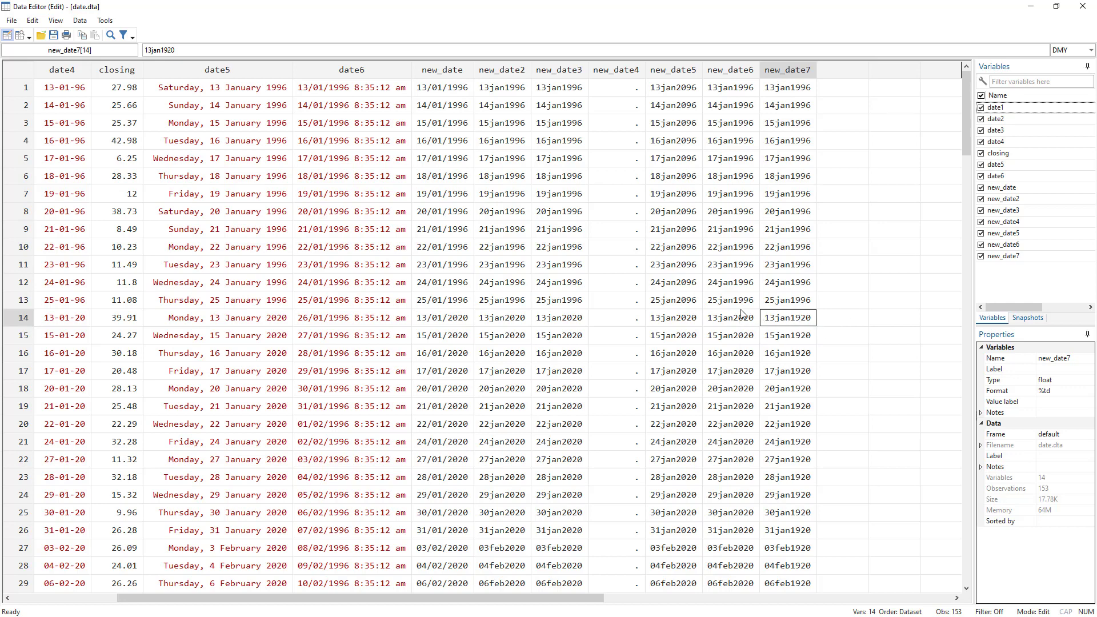
{"action": "key", "text": "alt+Tab"}
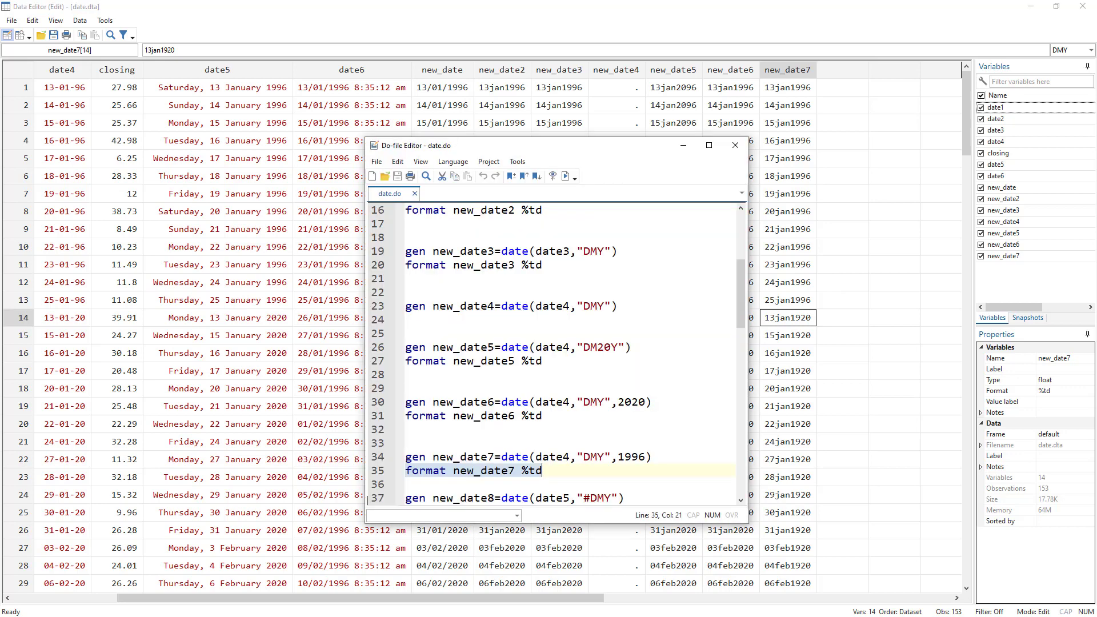
{"action": "left_click_drag", "start_coordinate": [614, 458], "coordinate": [644, 456]}
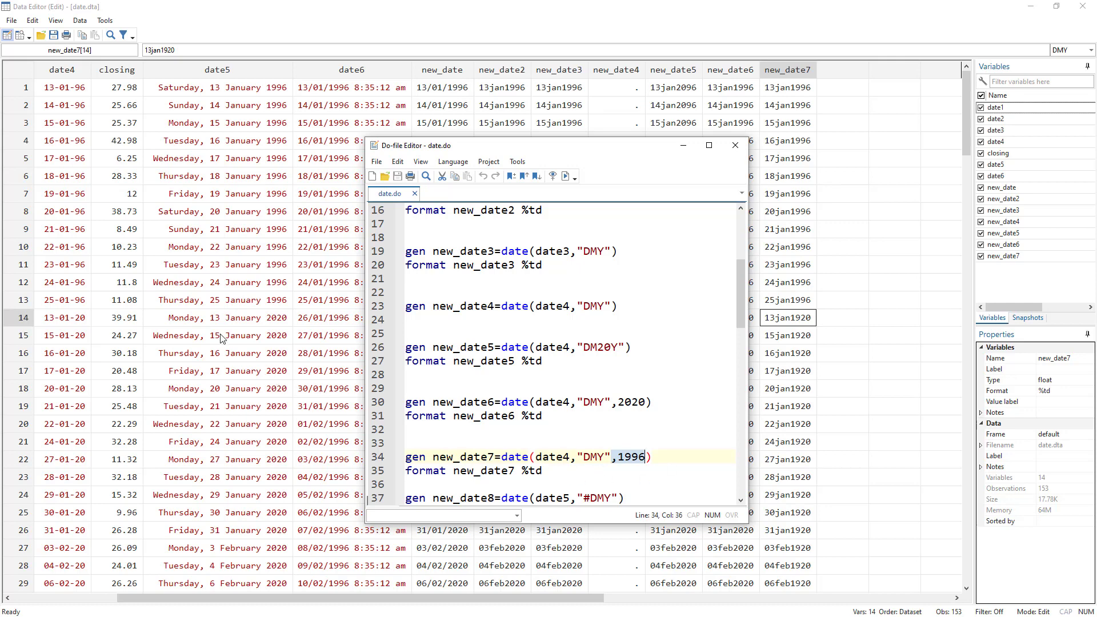
{"action": "left_click", "coordinate": [246, 319]}
{"action": "left_click", "coordinate": [232, 71]}
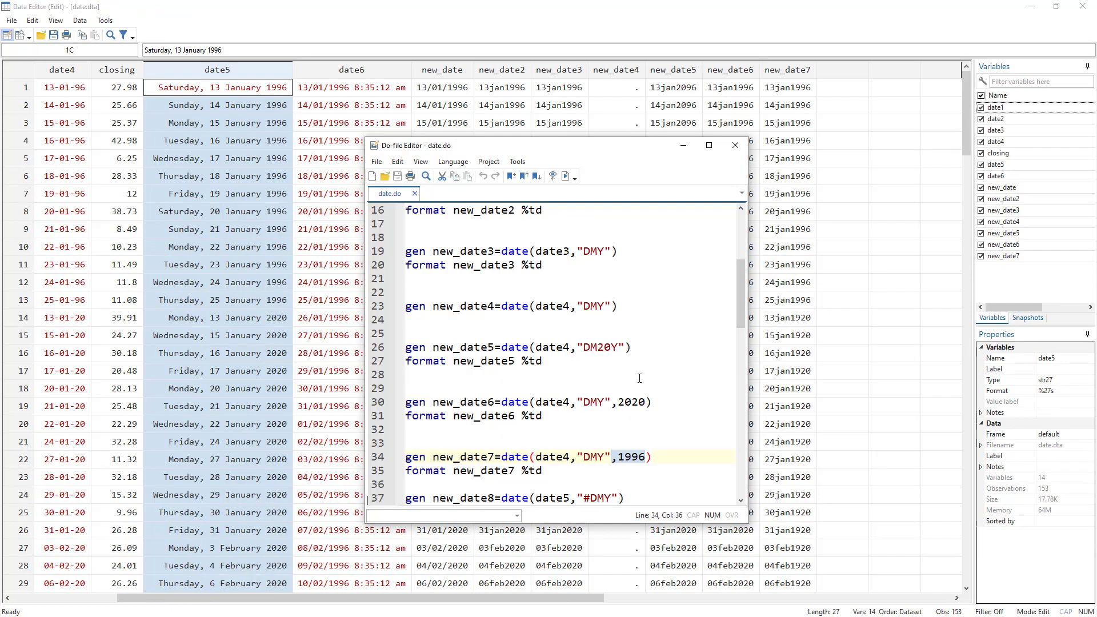
Step: Remove # from line 37's mask and run it, yielding an all-missing new_date8
{"action": "scroll", "coordinate": [639, 378], "scroll_direction": "down", "scroll_amount": 1}
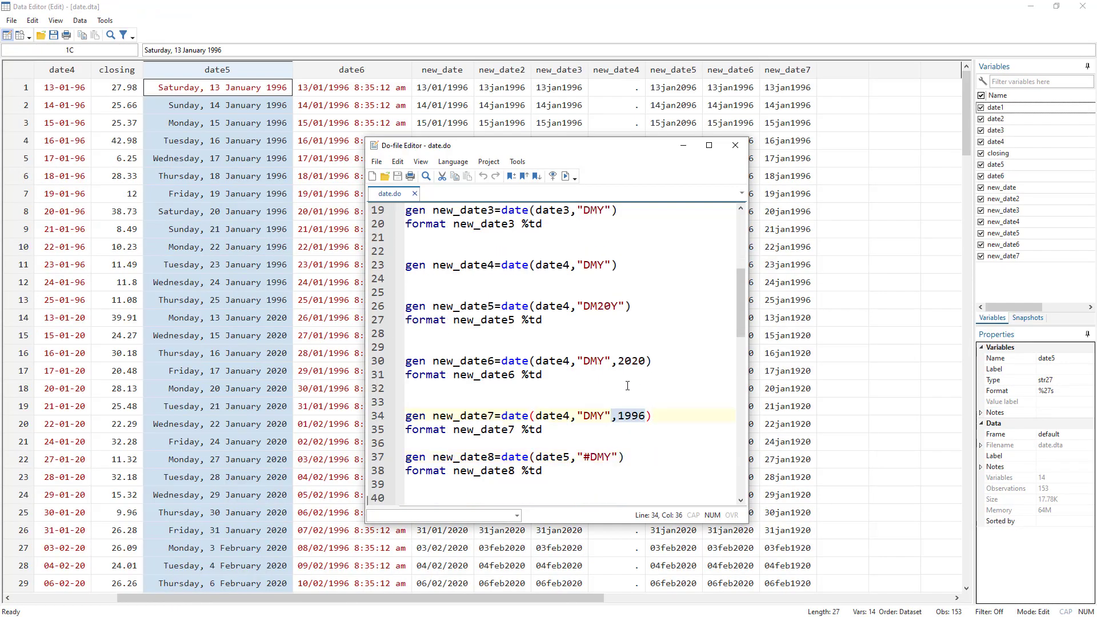
{"action": "left_click_drag", "start_coordinate": [578, 150], "coordinate": [709, 147]}
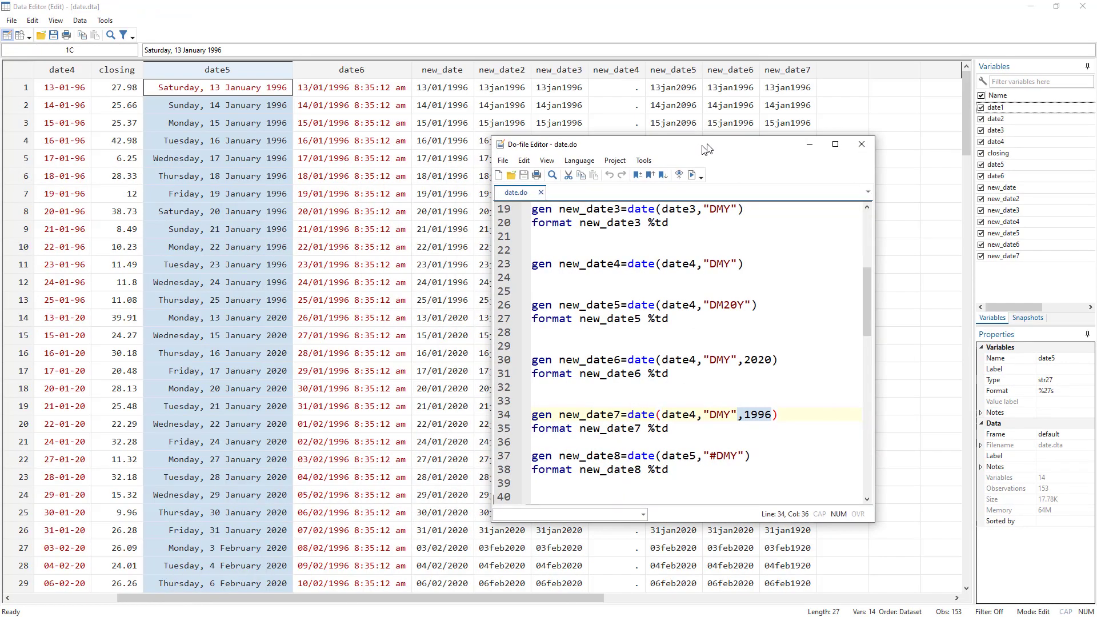
{"action": "left_click", "coordinate": [722, 454]}
{"action": "key", "text": "BackSpace"}
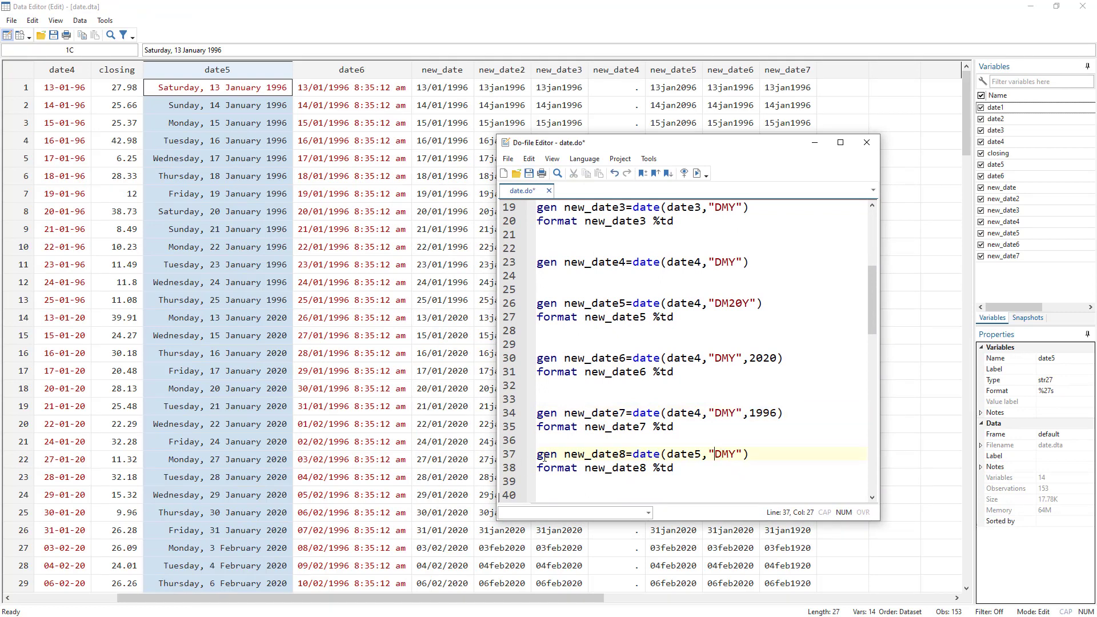
{"action": "left_click", "coordinate": [511, 457]}
{"action": "left_click", "coordinate": [697, 173]}
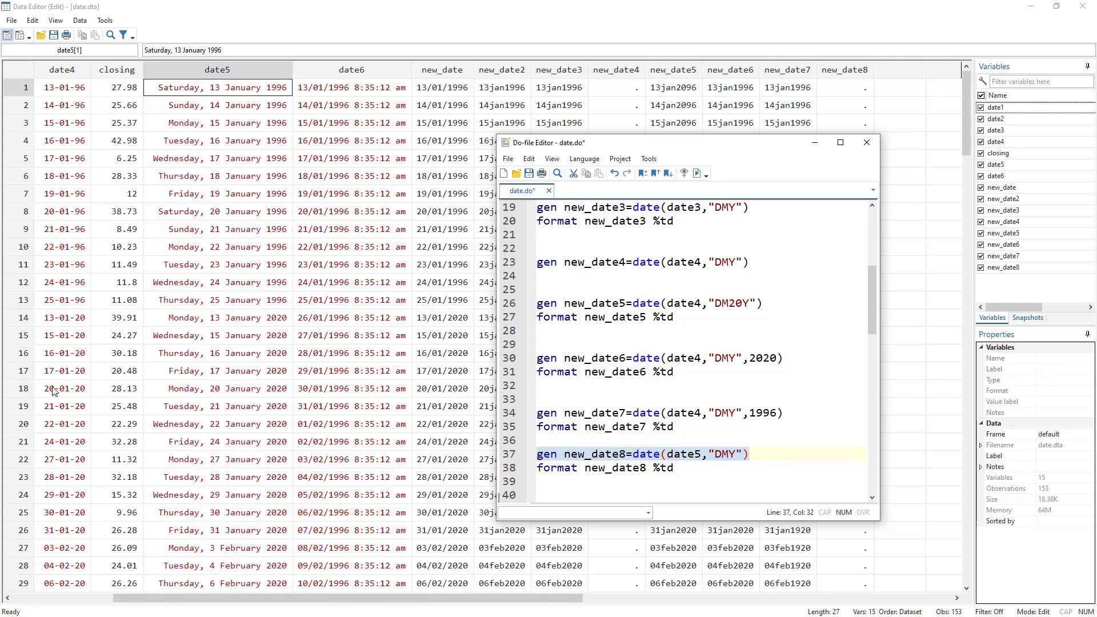
Step: Drop new_date8, leaving 14 variables, and reopen the data grid and do-file
{"action": "key", "text": "alt+Tab"}
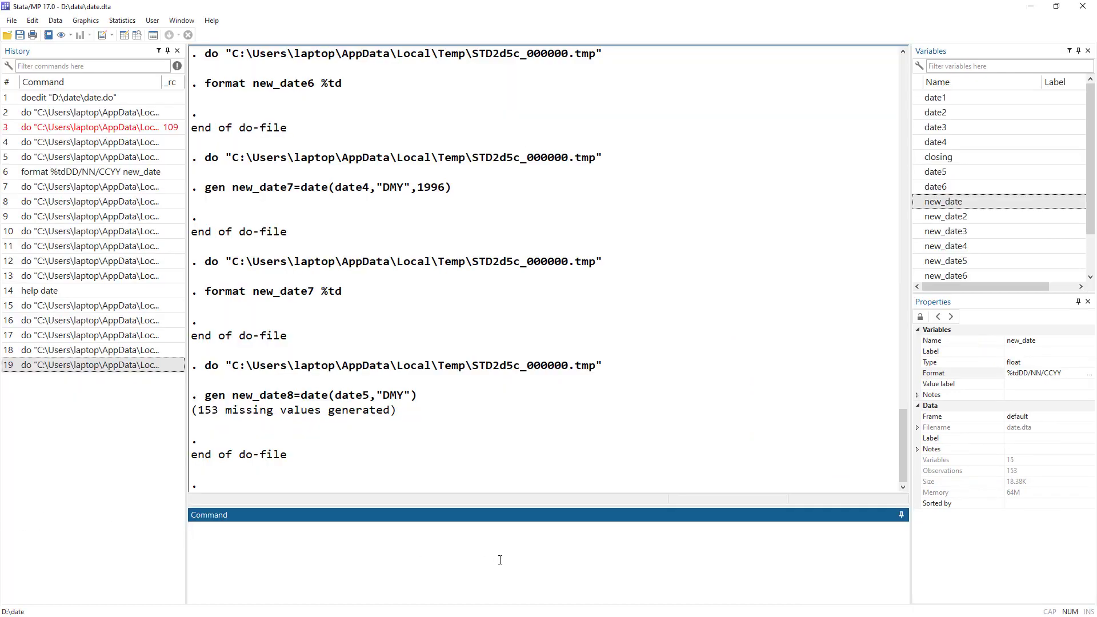
{"action": "type", "text": "drop ne"}
{"action": "key", "text": "BackSpace"}
{"action": "key", "text": "BackSpace"}
{"action": "key", "text": "BackSpace"}
{"action": "scroll", "coordinate": [1003, 217], "scroll_direction": "down", "scroll_amount": 1}
{"action": "double_click", "coordinate": [931, 261]}
{"action": "left_click", "coordinate": [452, 533]}
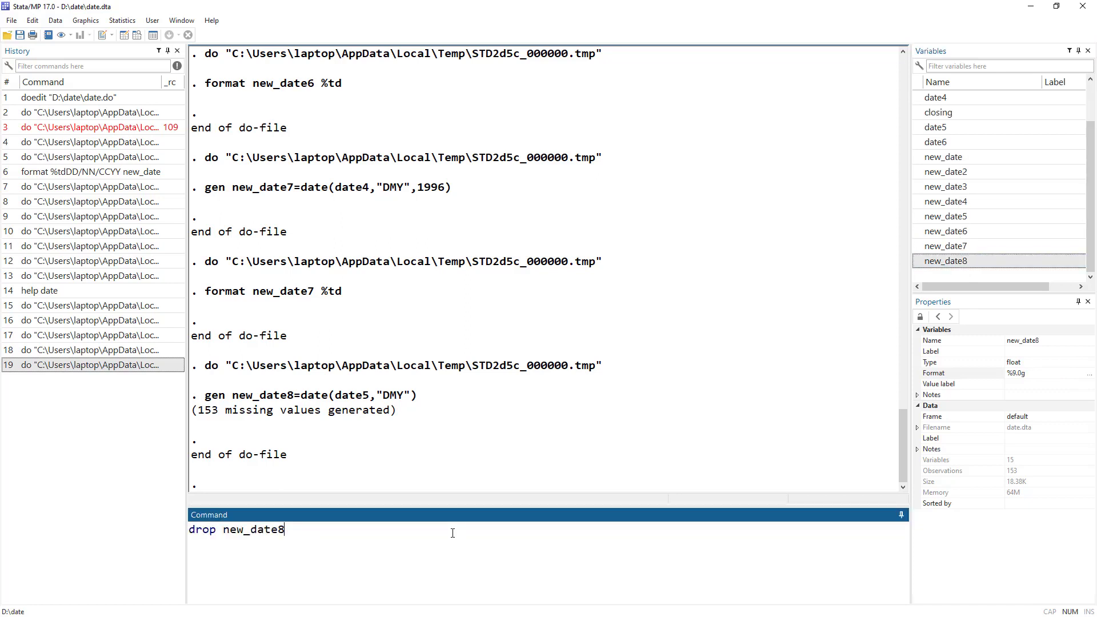
{"action": "key", "text": "Return"}
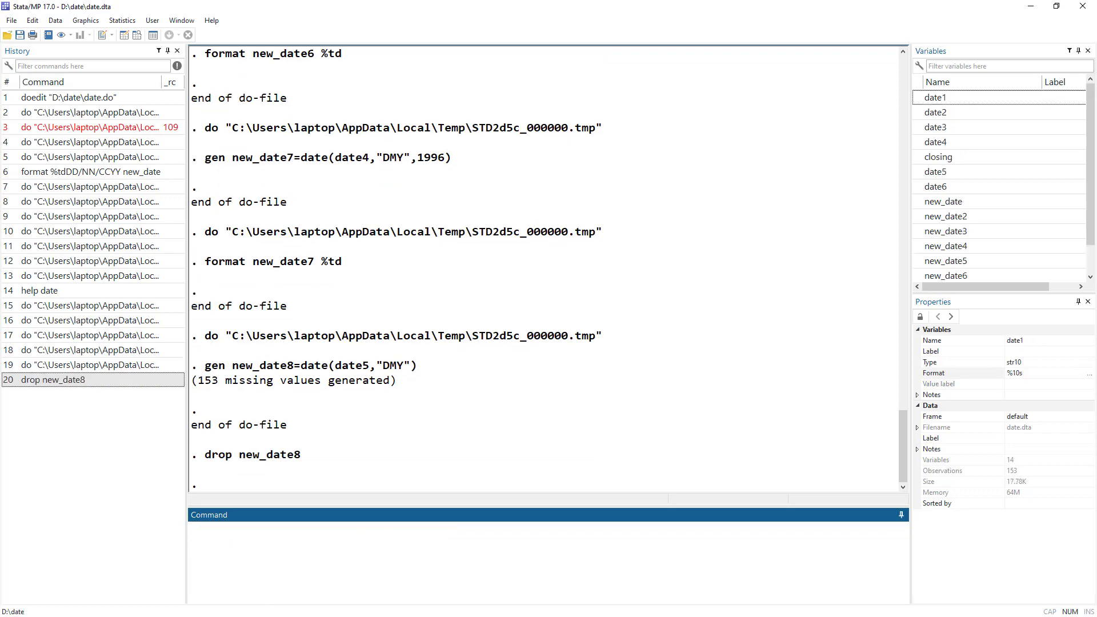
{"action": "key", "text": "ctrl+8"}
{"action": "key", "text": "ctrl+9"}
{"action": "scroll", "coordinate": [693, 342], "scroll_direction": "down", "scroll_amount": 1}
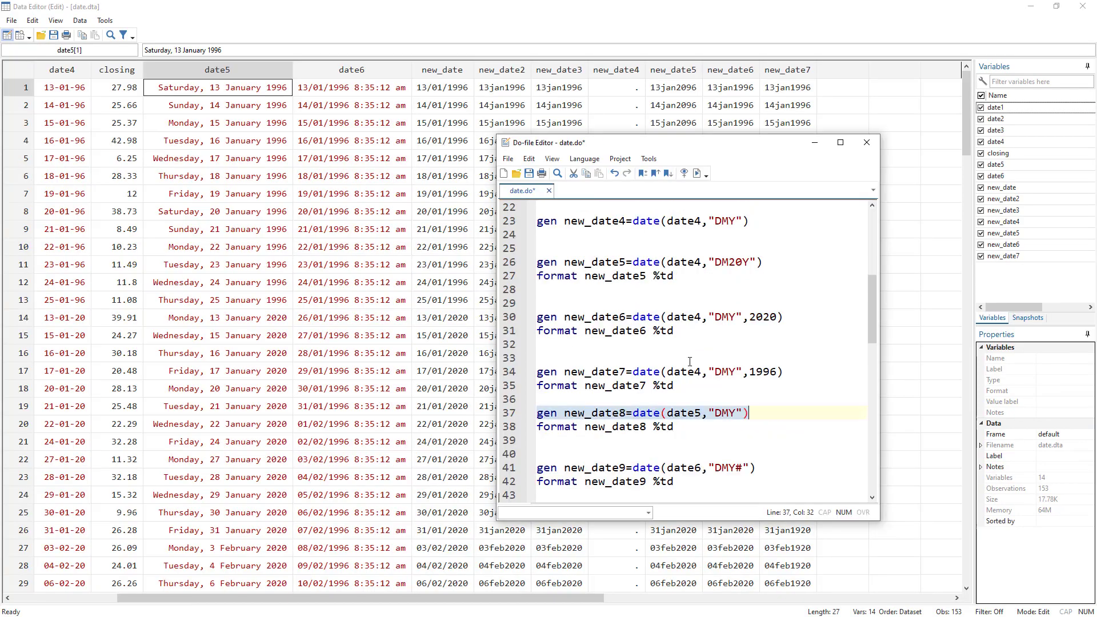
Step: Reinsert # on line 37 so the date5 mask reads "#DMY"
{"action": "left_click", "coordinate": [719, 413]}
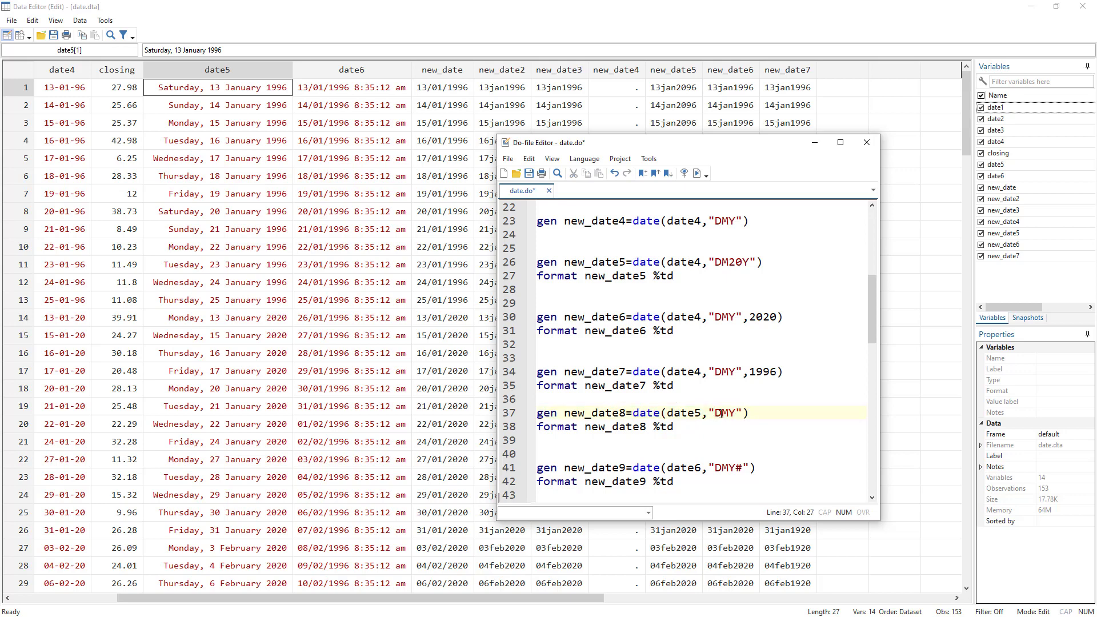
{"action": "type", "text": "#"}
{"action": "left_click_drag", "start_coordinate": [720, 414], "coordinate": [717, 415]}
{"action": "left_click_drag", "start_coordinate": [721, 416], "coordinate": [729, 416]}
{"action": "left_click", "coordinate": [722, 413]}
{"action": "left_click_drag", "start_coordinate": [719, 414], "coordinate": [718, 413]}
Step: Regenerate new_date8 from date5 with "#DMY" and format it %td
{"action": "left_click", "coordinate": [505, 414]}
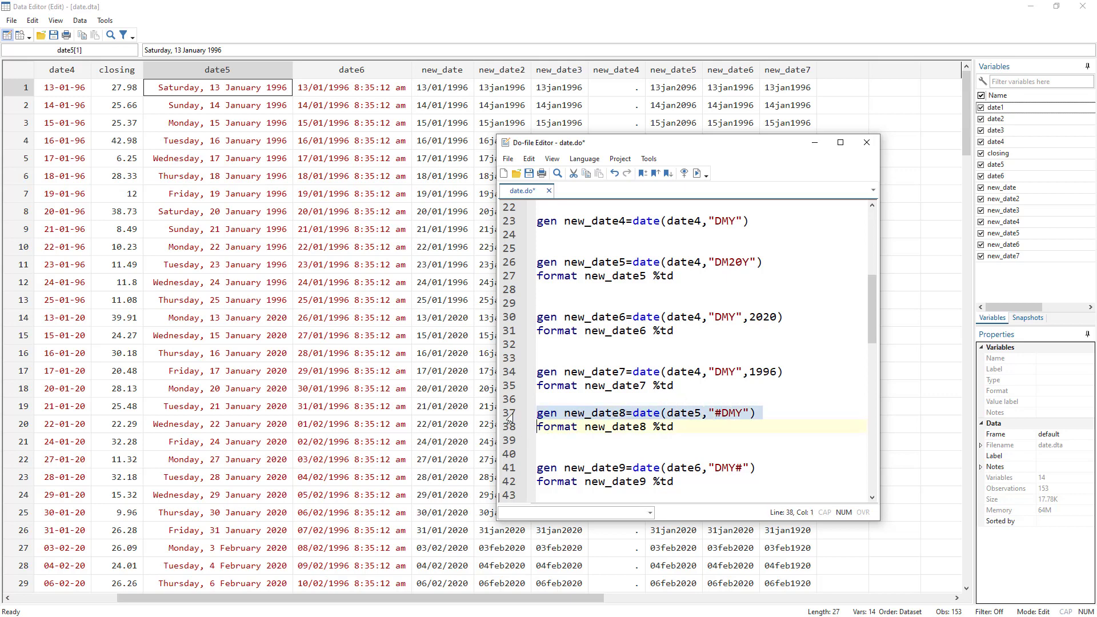
{"action": "left_click_drag", "start_coordinate": [686, 148], "coordinate": [509, 135]}
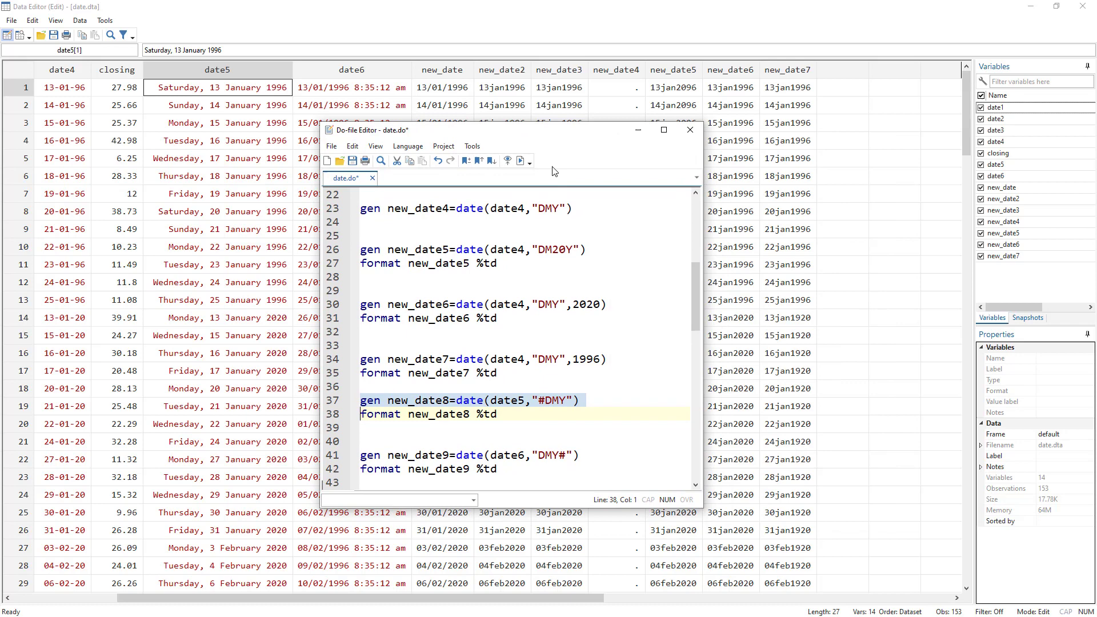
{"action": "left_click", "coordinate": [519, 160]}
{"action": "left_click", "coordinate": [325, 416]}
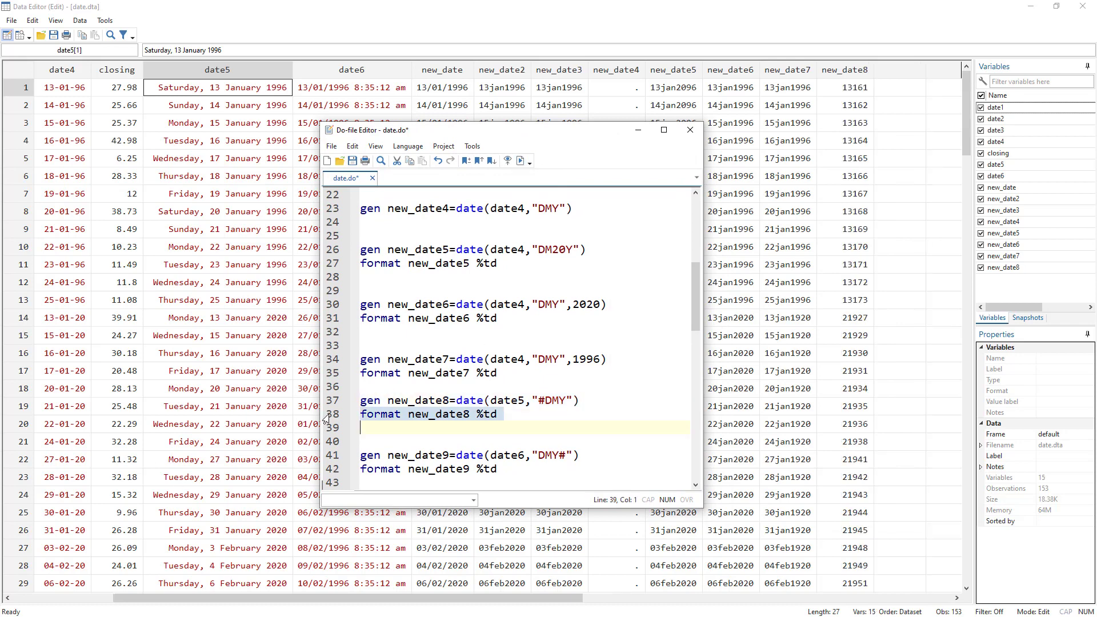
{"action": "left_click", "coordinate": [520, 161]}
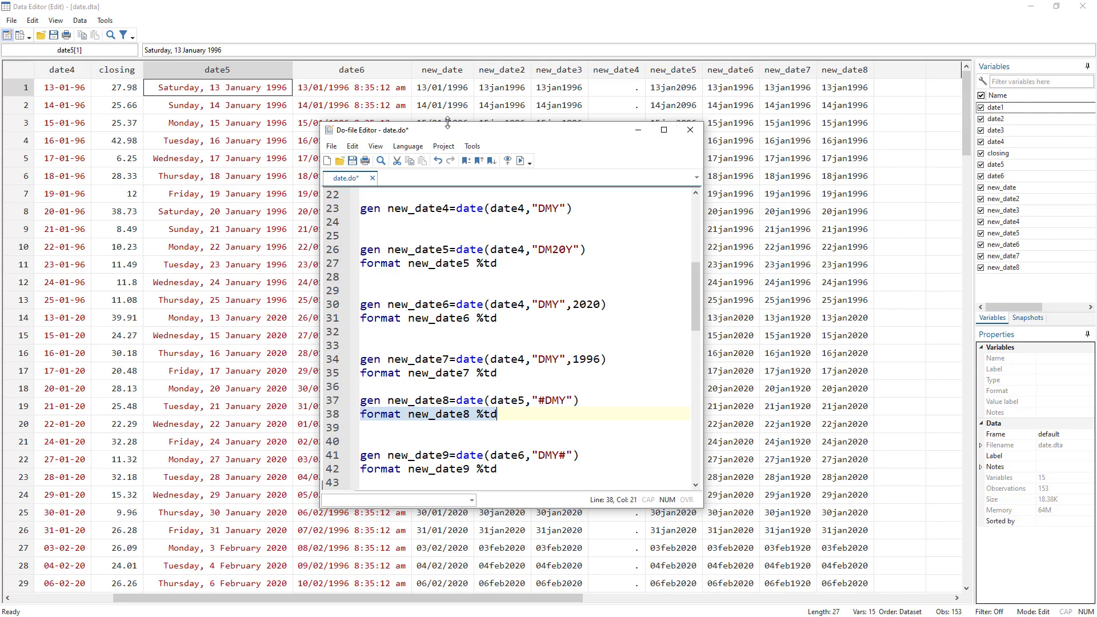
{"action": "left_click_drag", "start_coordinate": [457, 130], "coordinate": [659, 109]}
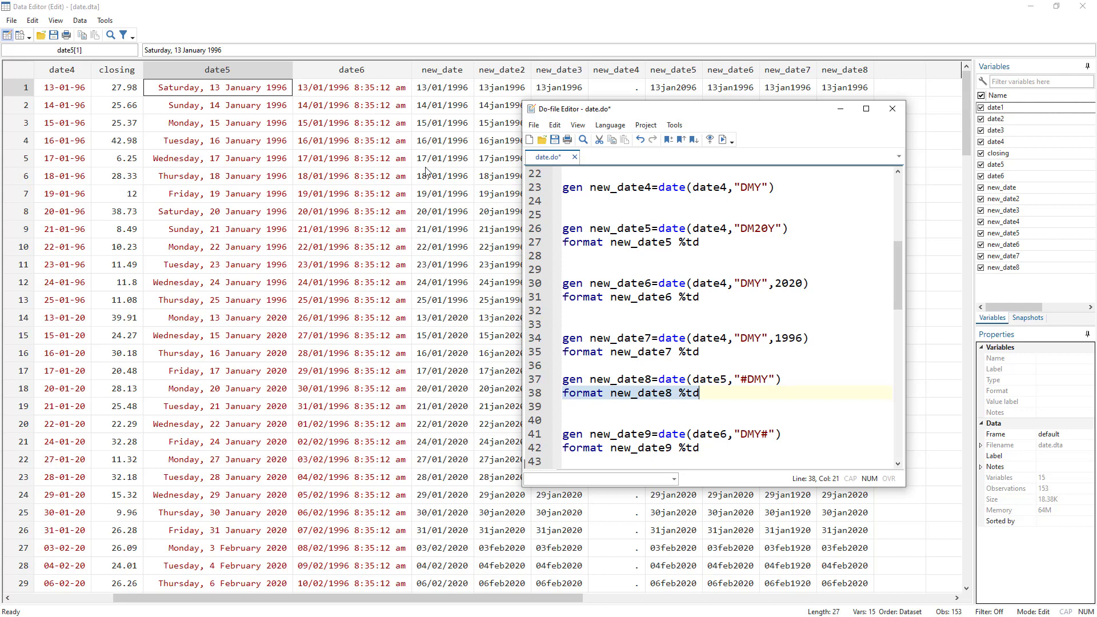
Step: Check line 41's "DMY#" mask, briefly adding extra # characters then removing them
{"action": "scroll", "coordinate": [732, 401], "scroll_direction": "down", "scroll_amount": 1}
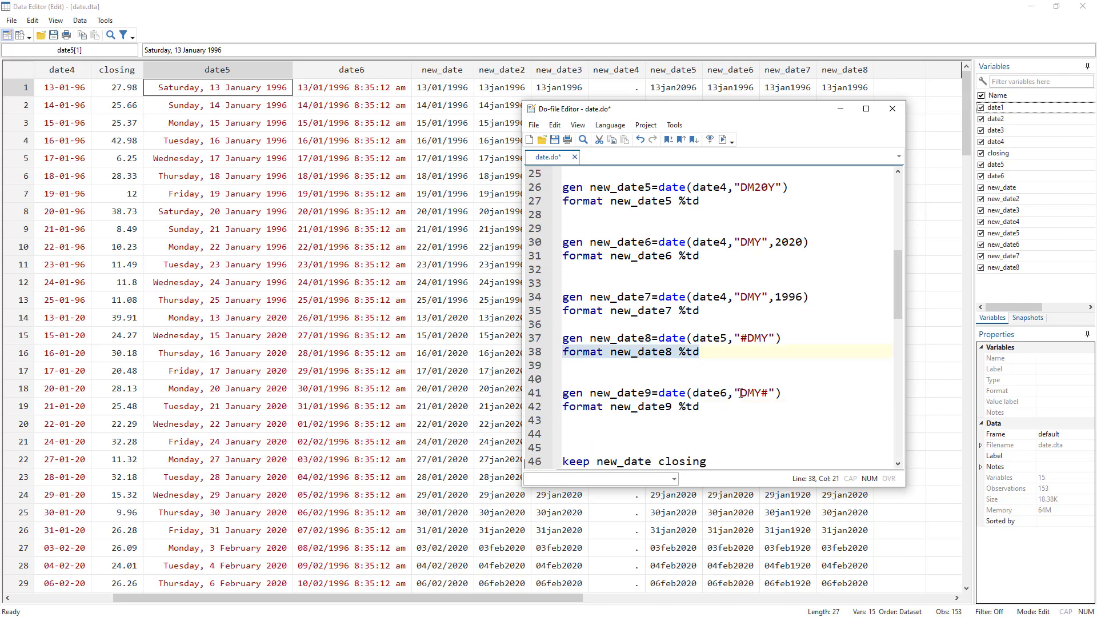
{"action": "left_click", "coordinate": [763, 393]}
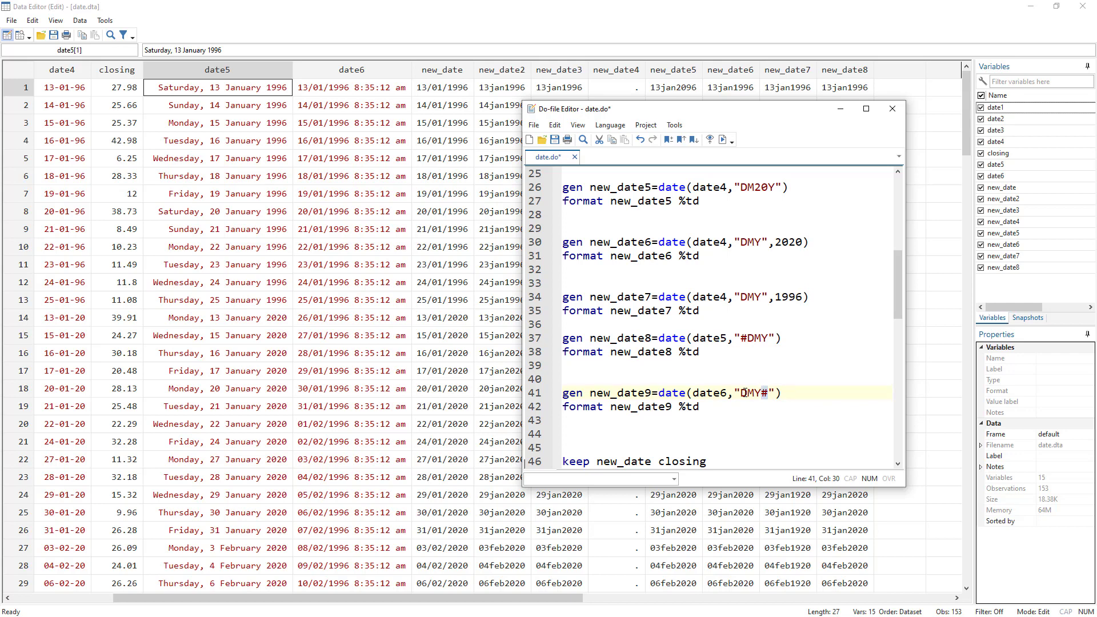
{"action": "key", "text": "Right"}
{"action": "type", "text": "##"}
{"action": "type", "text": "#"}
{"action": "key", "text": "BackSpace"}
{"action": "key", "text": "BackSpace"}
{"action": "key", "text": "BackSpace"}
Step: Generate new_date9 from date6 with "DMY#" and format it %td
{"action": "left_click", "coordinate": [532, 394]}
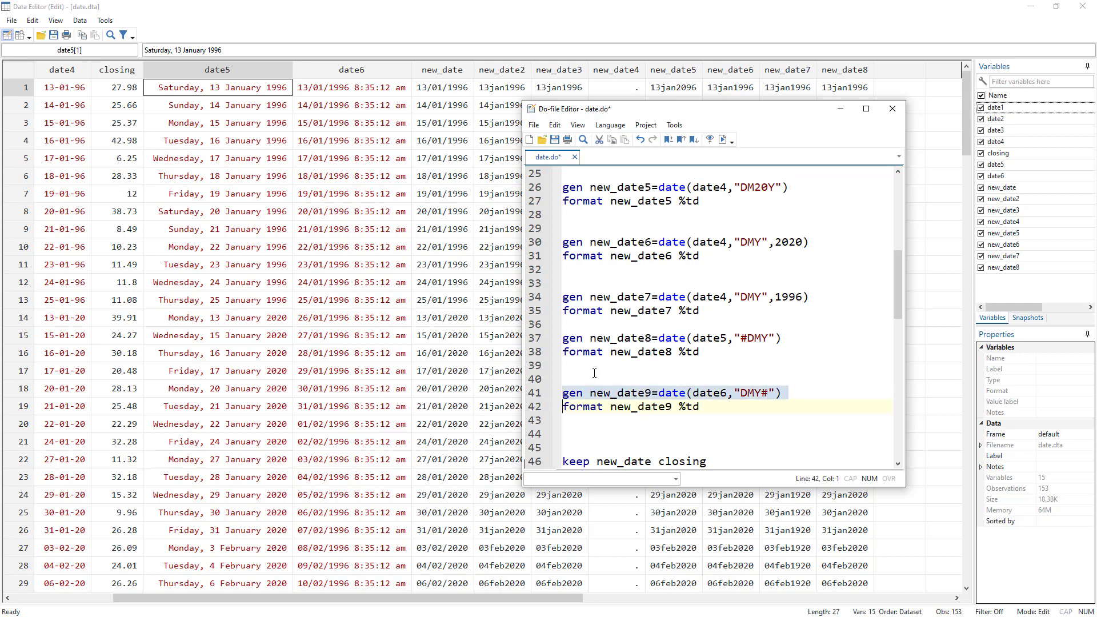
{"action": "left_click", "coordinate": [722, 139]}
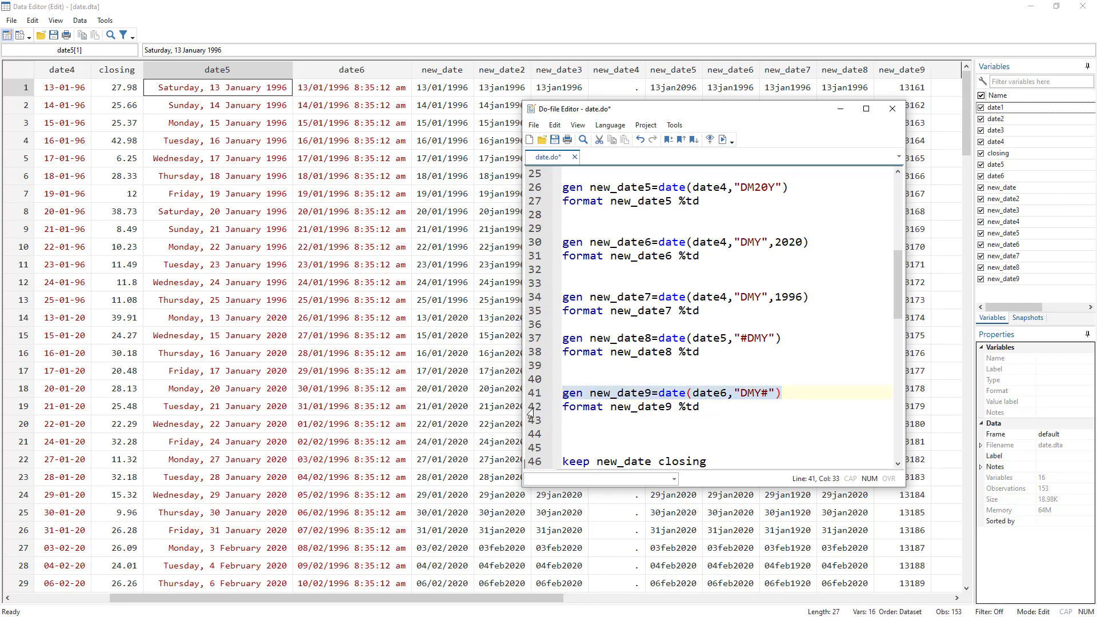
{"action": "key", "text": "shift+Down"}
{"action": "left_click", "coordinate": [722, 139]}
{"action": "left_click_drag", "start_coordinate": [834, 107], "coordinate": [729, 103]}
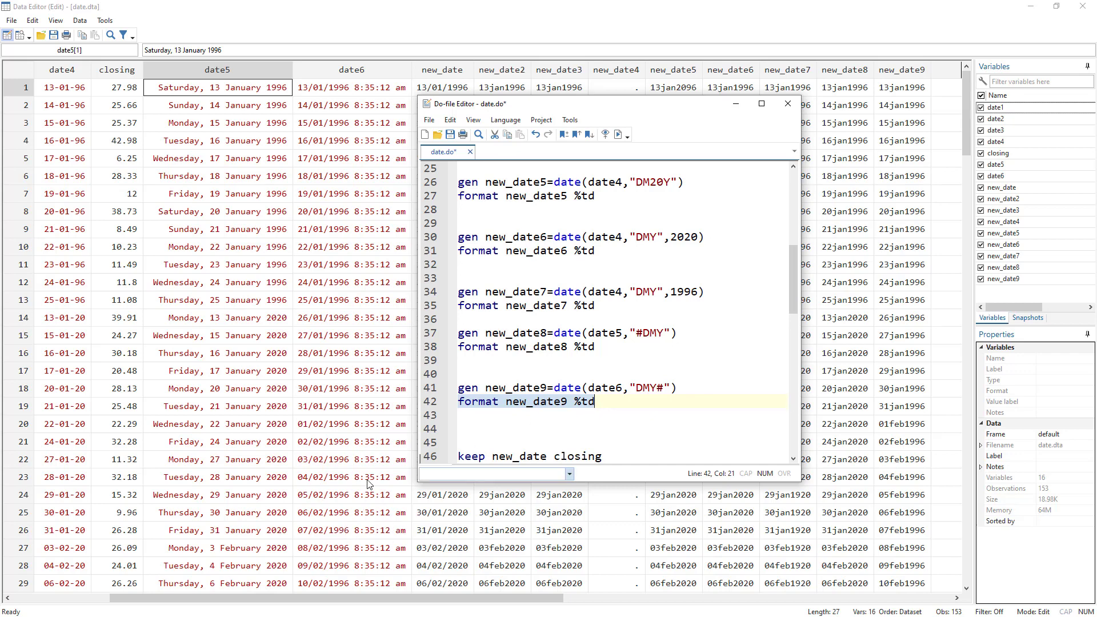
Step: Run line 46, 'keep new_date closing', then check the new_date and closing values in the Data Editor
{"action": "scroll", "coordinate": [519, 378], "scroll_direction": "down", "scroll_amount": 2}
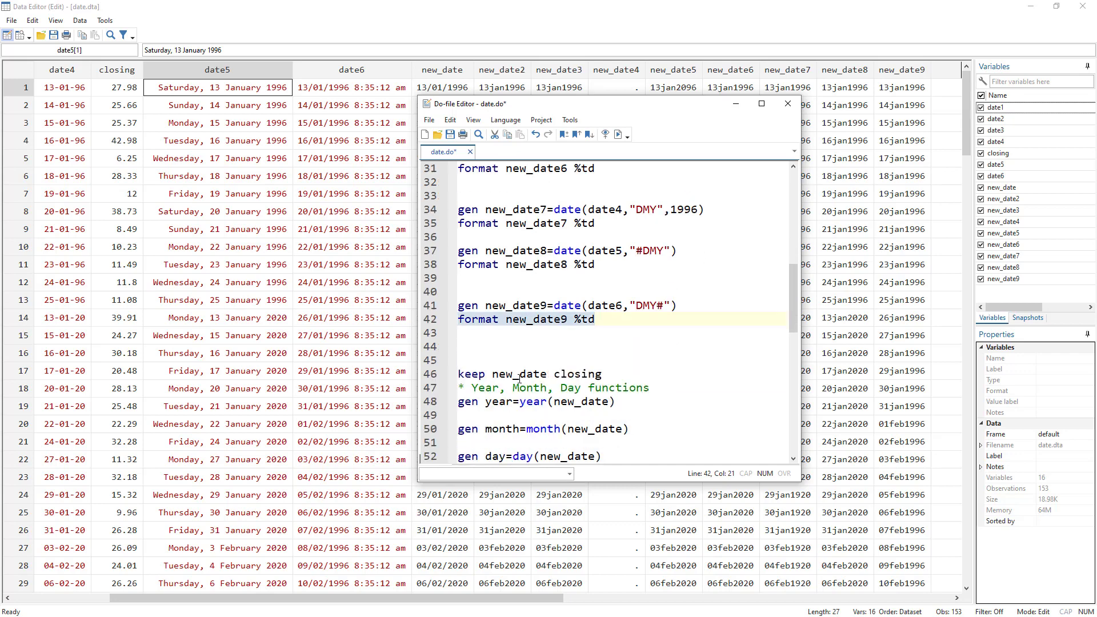
{"action": "double_click", "coordinate": [501, 375]}
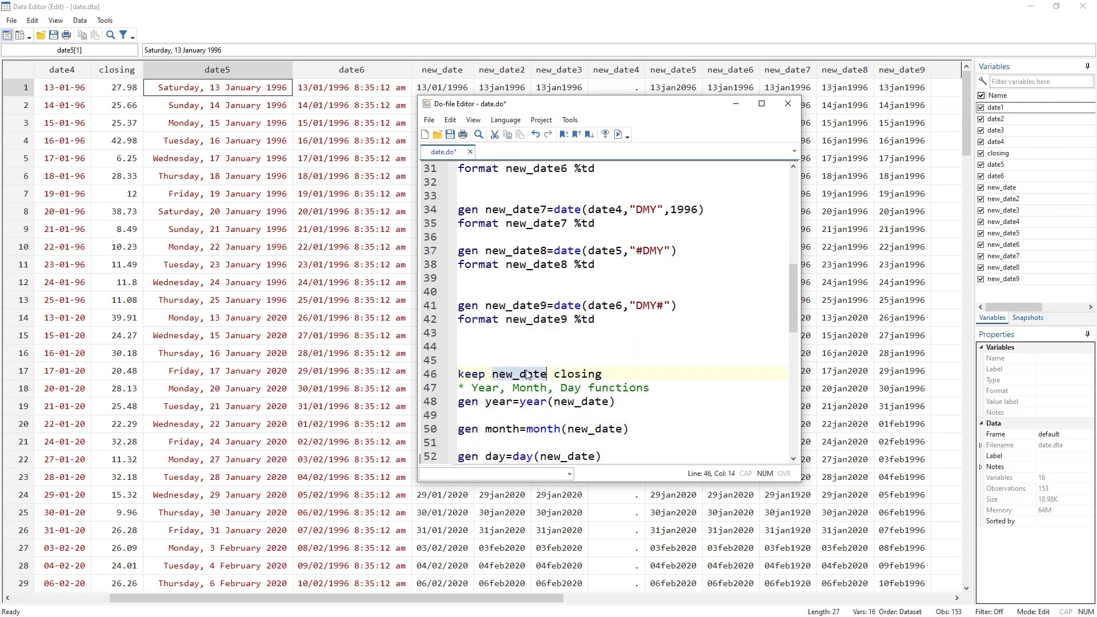
{"action": "double_click", "coordinate": [577, 375]}
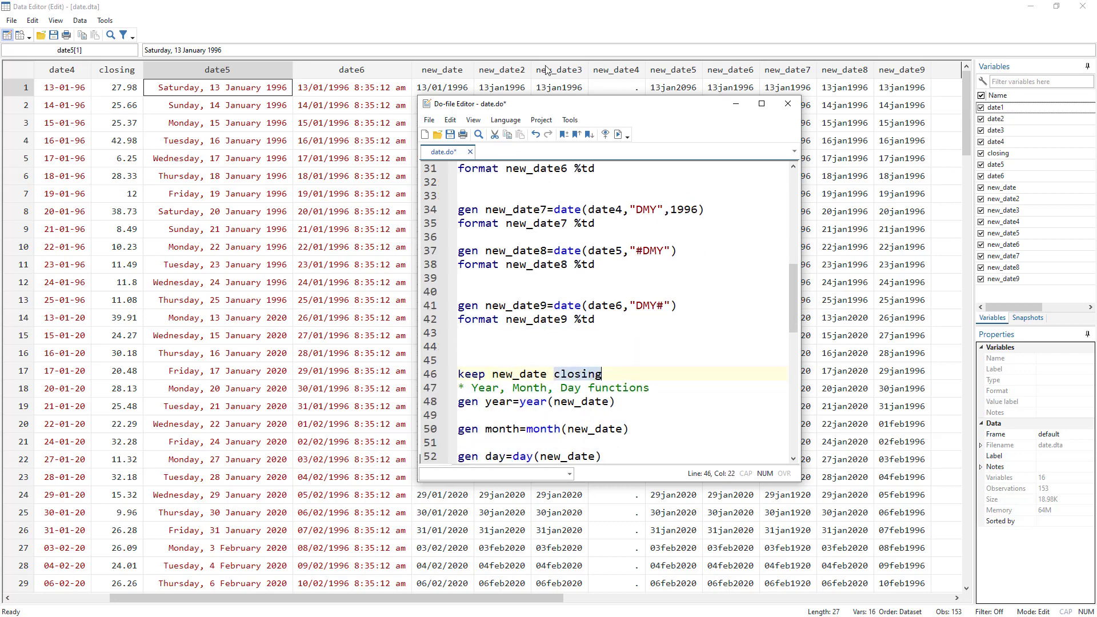
{"action": "left_click", "coordinate": [426, 375]}
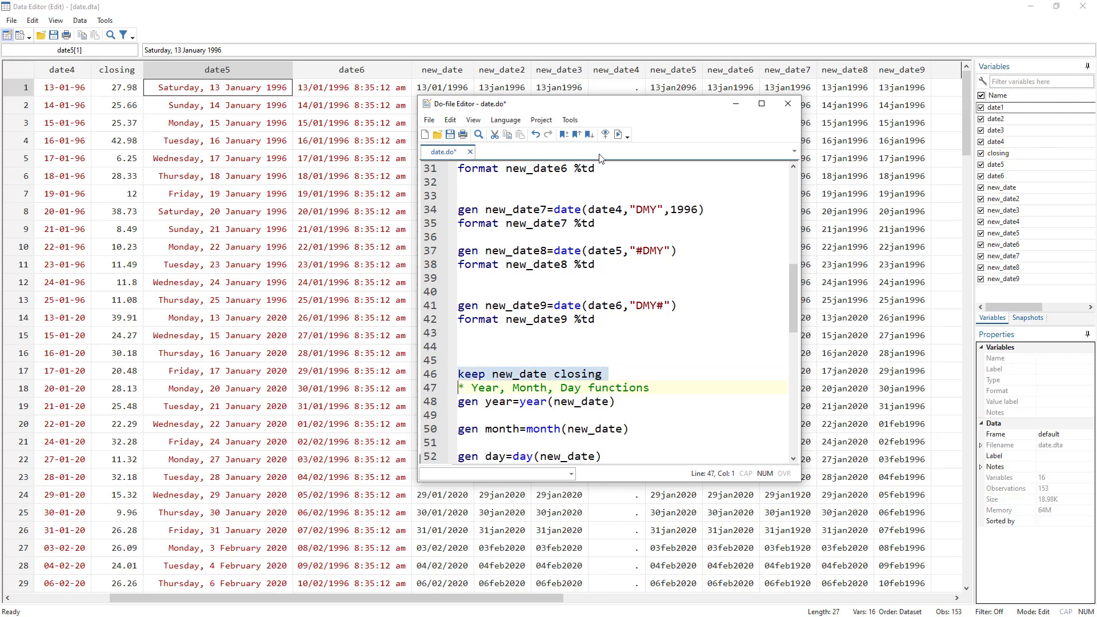
{"action": "left_click", "coordinate": [617, 135]}
{"action": "left_click", "coordinate": [709, 598]}
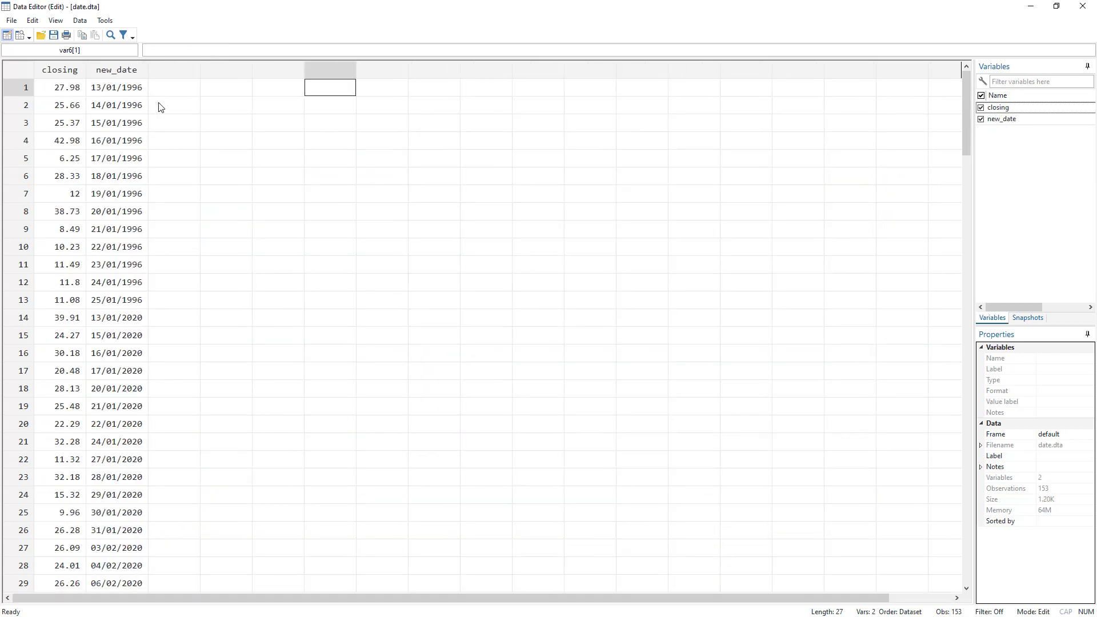
{"action": "left_click", "coordinate": [136, 121]}
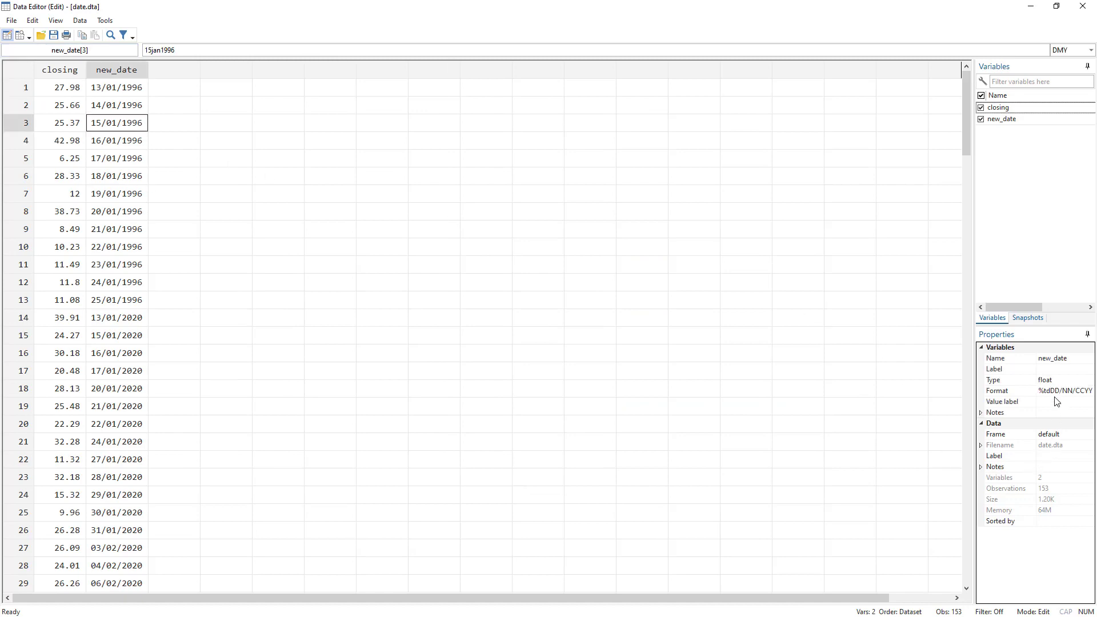
{"action": "left_click", "coordinate": [84, 127]}
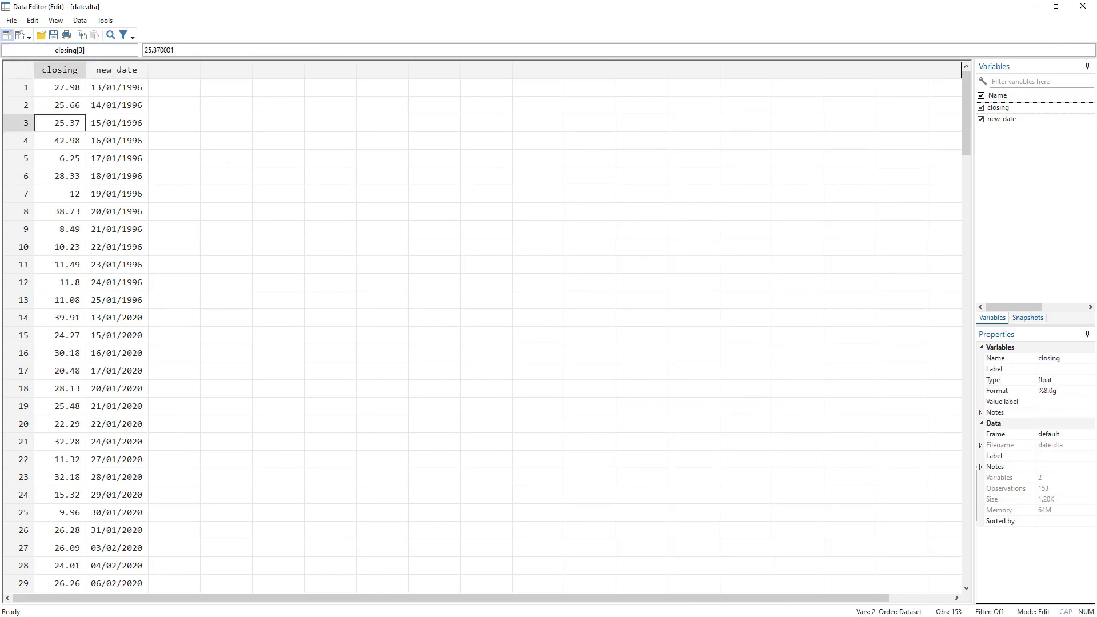
Step: Read the do-file's date-functions comment, then inspect the new_date value in row 2 of the Data Editor
{"action": "key", "text": "alt+Tab"}
{"action": "scroll", "coordinate": [554, 364], "scroll_direction": "down", "scroll_amount": 1}
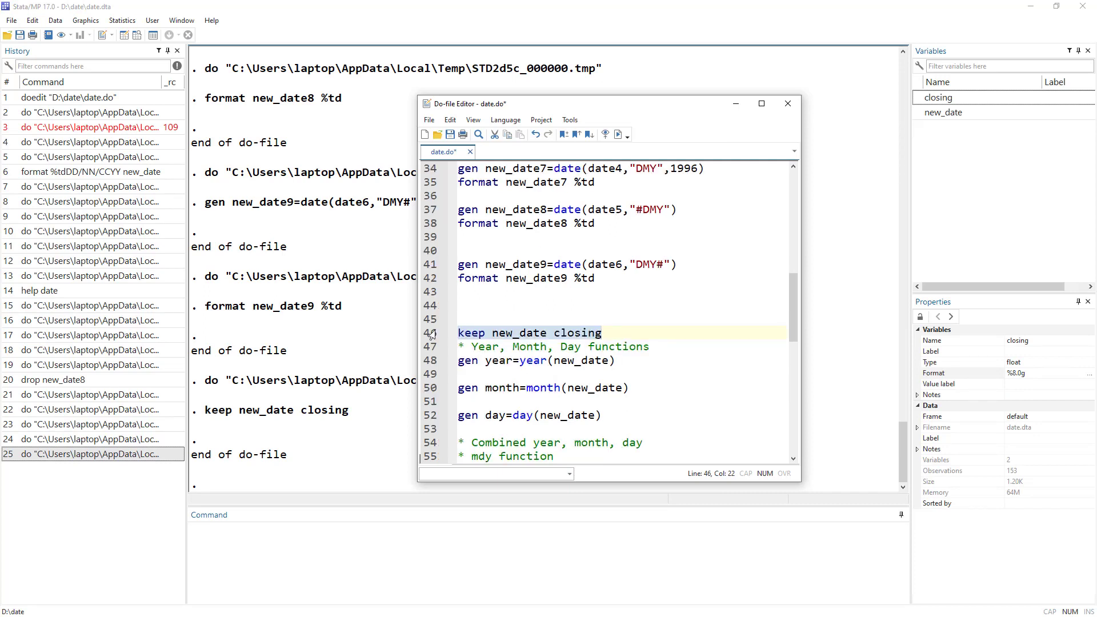
{"action": "left_click", "coordinate": [886, 353]}
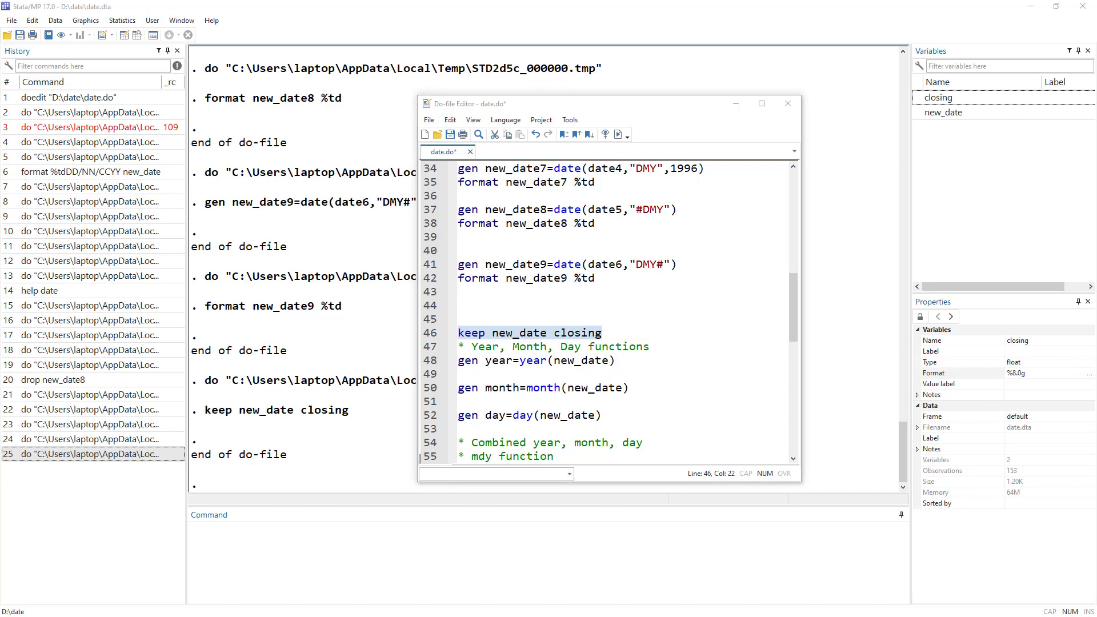
{"action": "double_click", "coordinate": [520, 350]}
{"action": "left_click", "coordinate": [567, 347]}
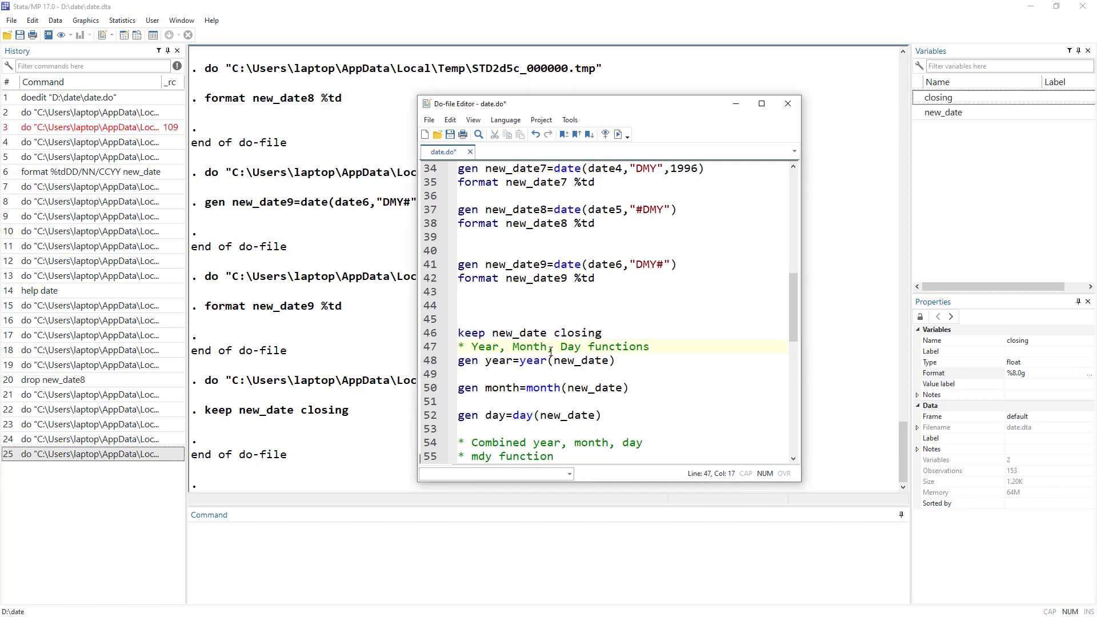
{"action": "key", "text": "ctrl+8"}
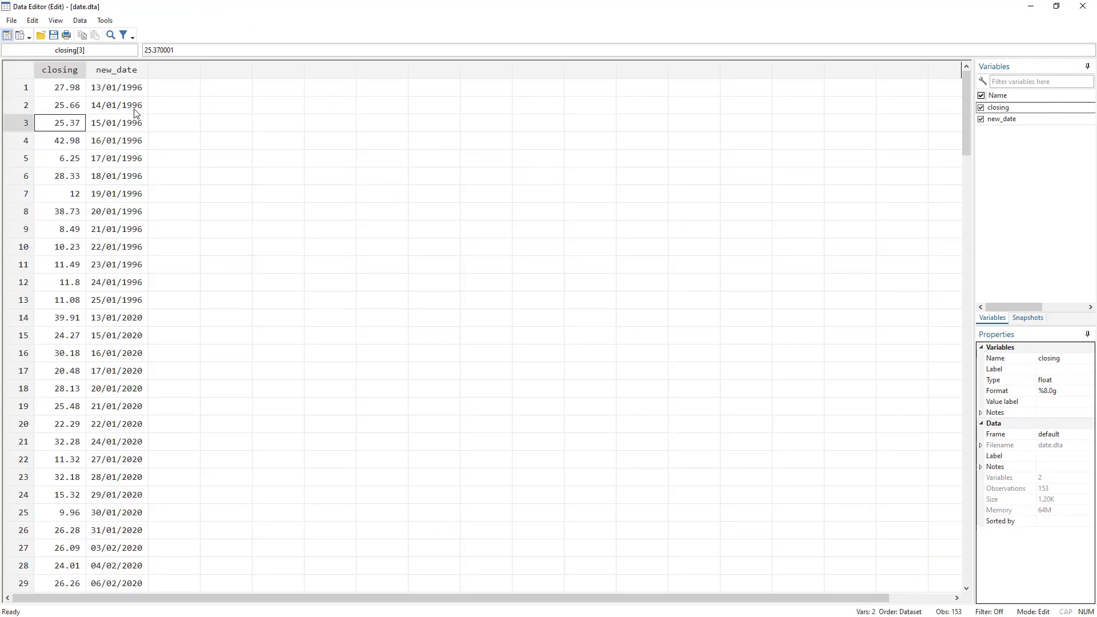
{"action": "left_click", "coordinate": [129, 111]}
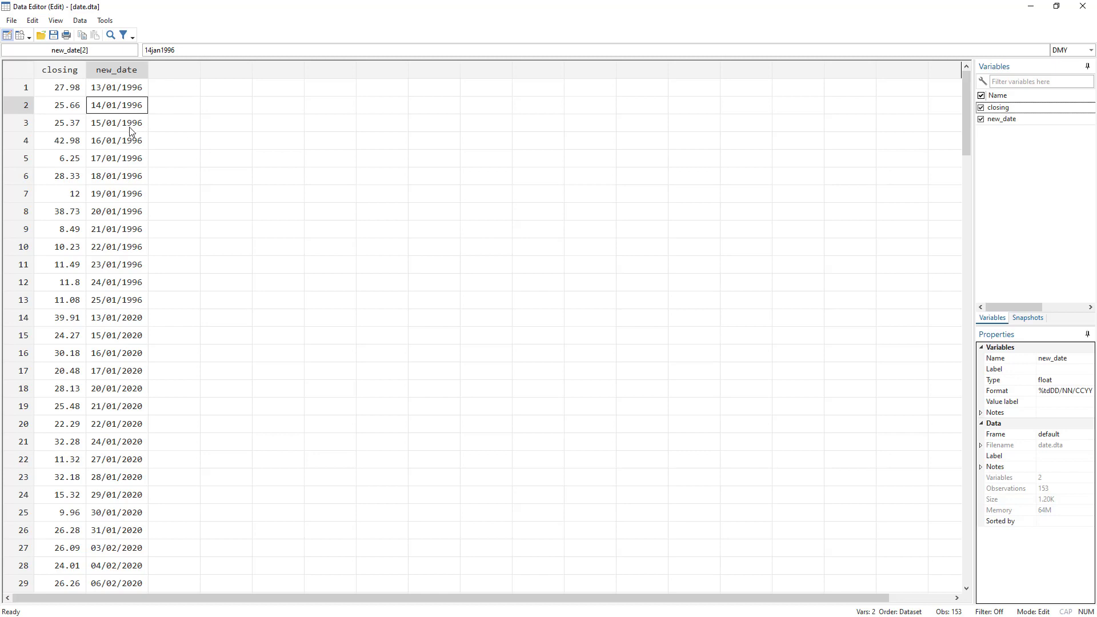
Step: Run line 48, gen year = year(new_date), to create the year variable
{"action": "key", "text": "alt+Tab"}
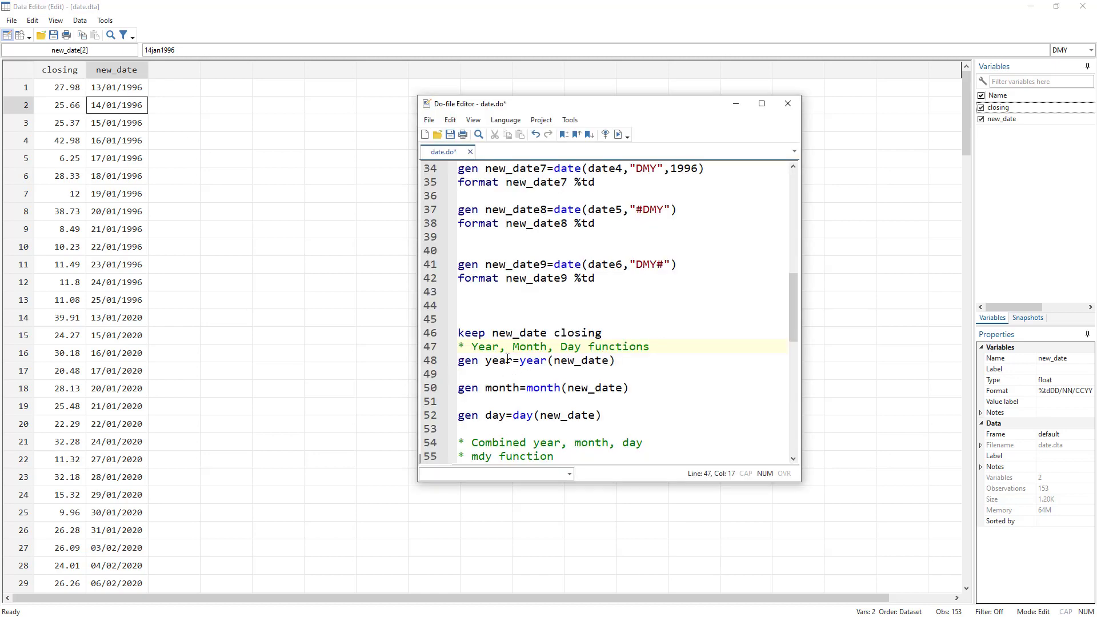
{"action": "double_click", "coordinate": [466, 362]}
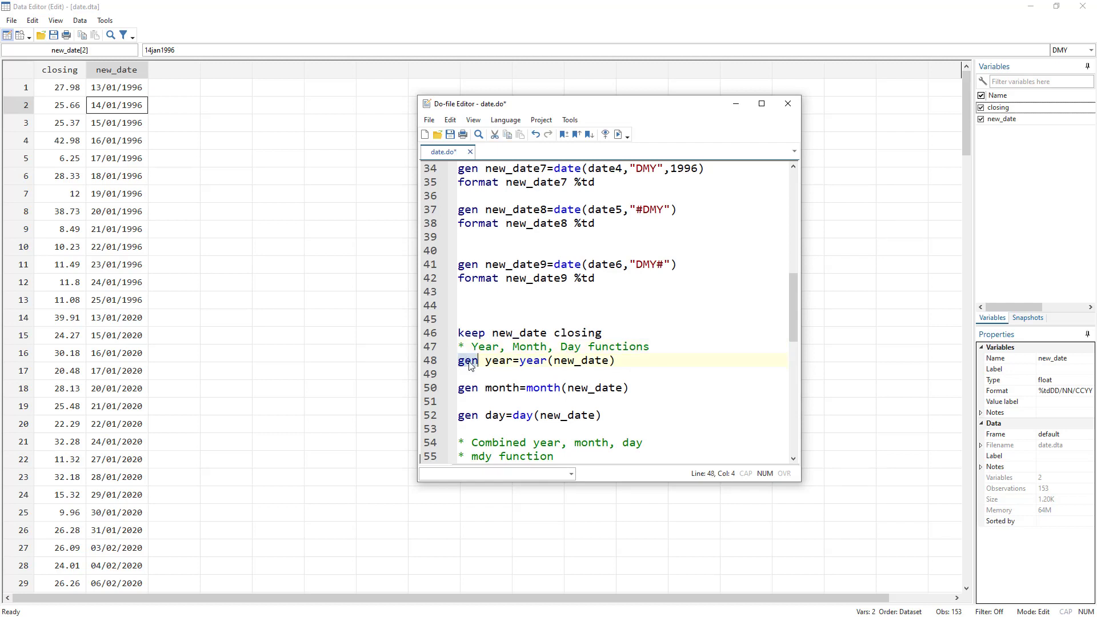
{"action": "double_click", "coordinate": [492, 361]}
{"action": "left_click_drag", "start_coordinate": [521, 363], "coordinate": [544, 364]}
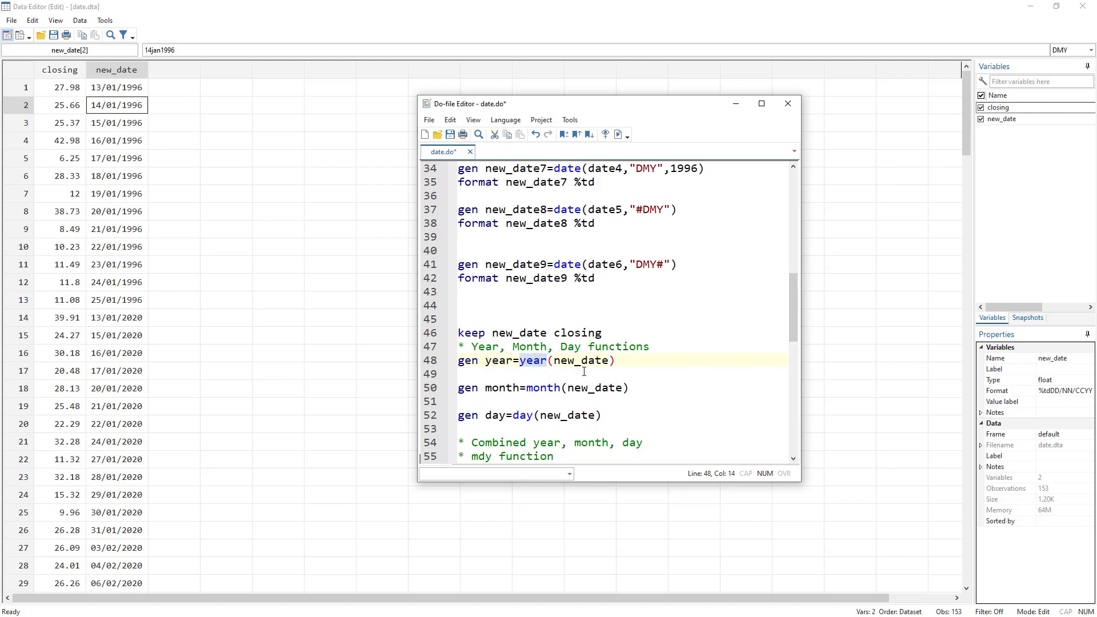
{"action": "left_click", "coordinate": [617, 363]}
{"action": "left_click_drag", "start_coordinate": [616, 363], "coordinate": [597, 363]}
{"action": "double_click", "coordinate": [532, 360]}
{"action": "double_click", "coordinate": [596, 360]}
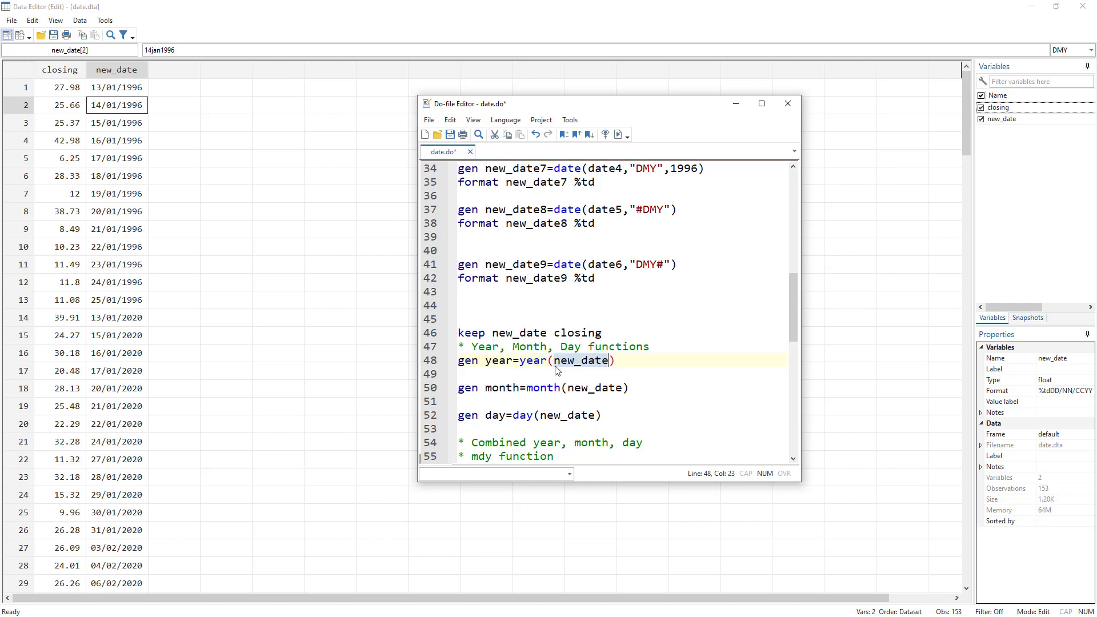
{"action": "left_click", "coordinate": [428, 365]}
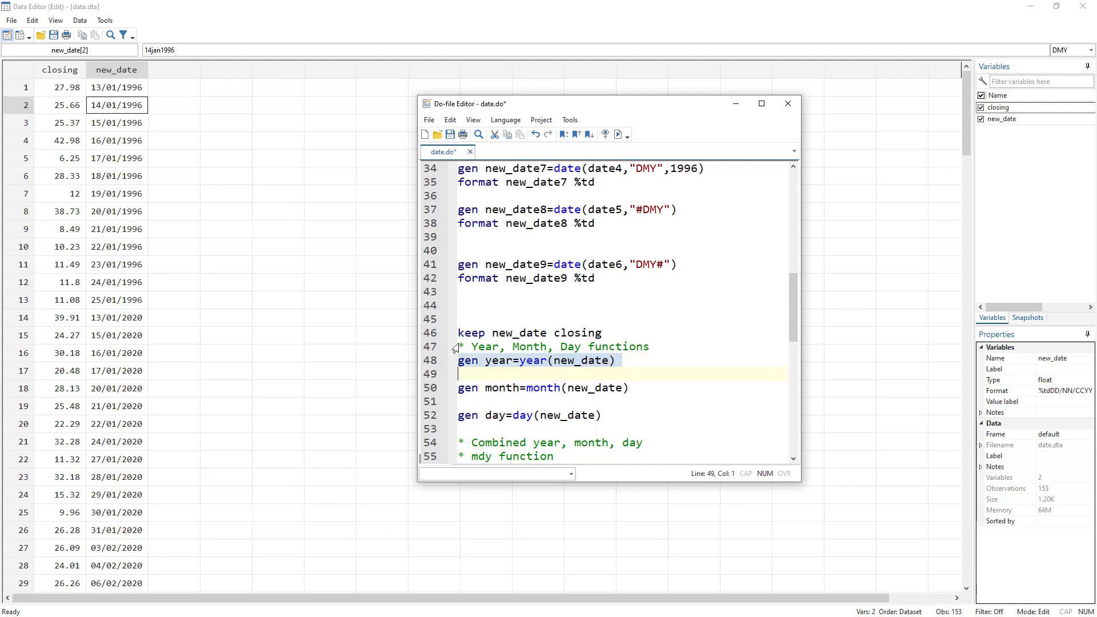
{"action": "left_click", "coordinate": [618, 134]}
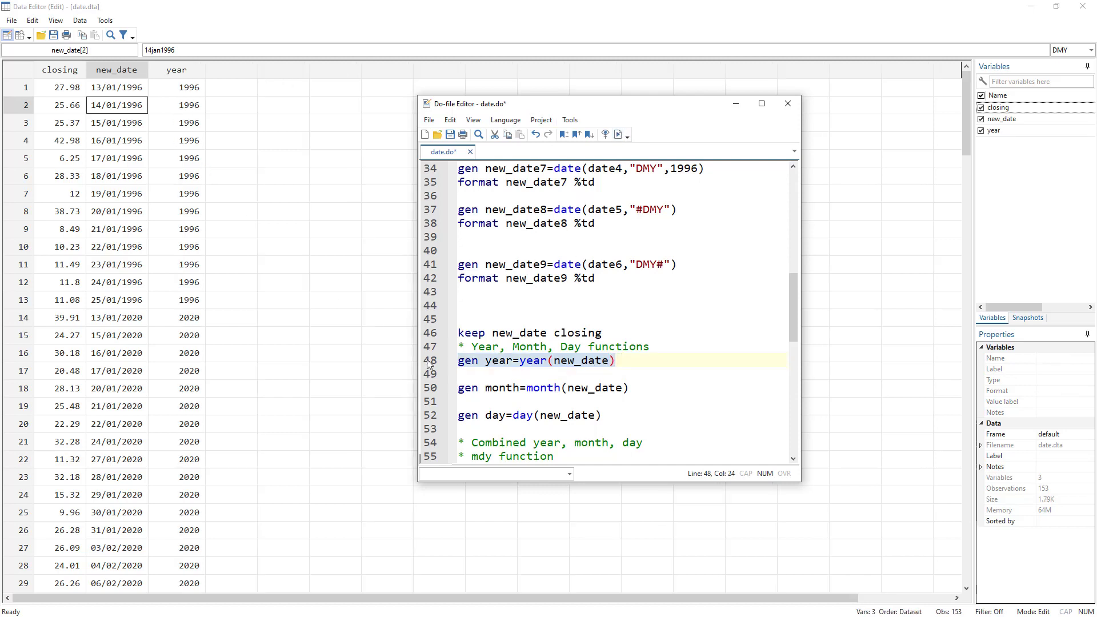
Step: Run lines 50 and 52 to create the month and day variables from new_date
{"action": "left_click", "coordinate": [559, 394]}
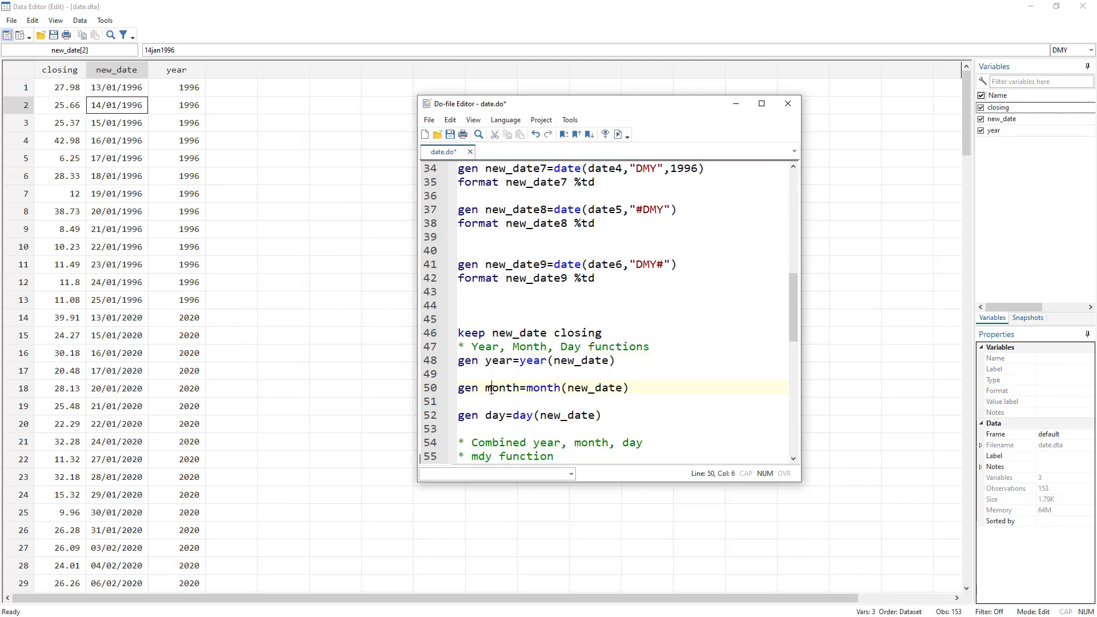
{"action": "double_click", "coordinate": [545, 388]}
{"action": "left_click", "coordinate": [423, 390]}
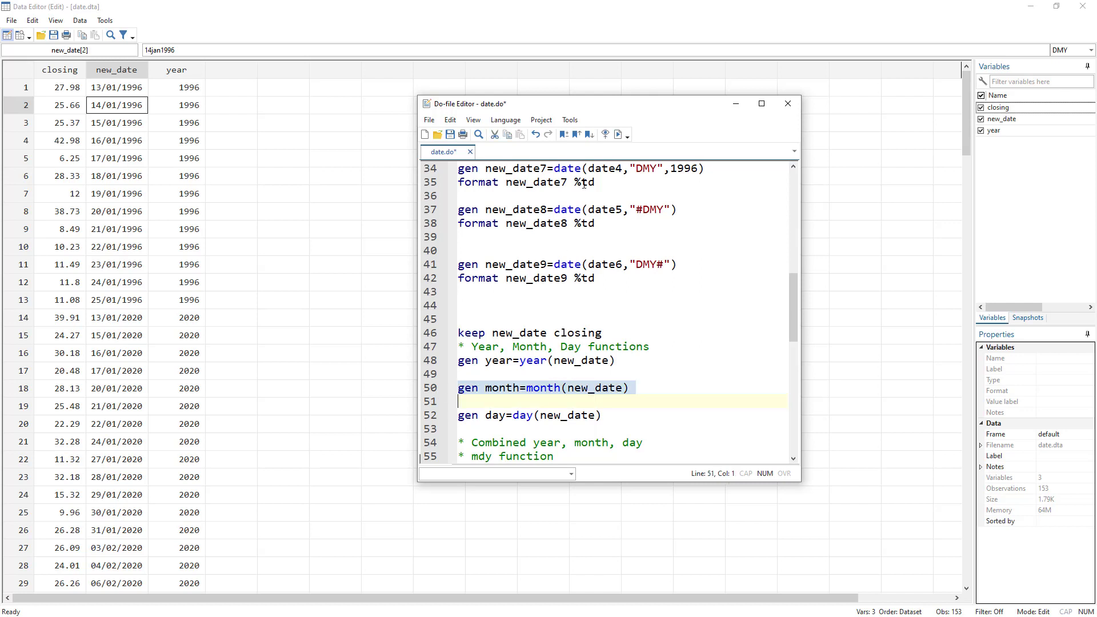
{"action": "left_click", "coordinate": [618, 135]}
{"action": "double_click", "coordinate": [521, 415]}
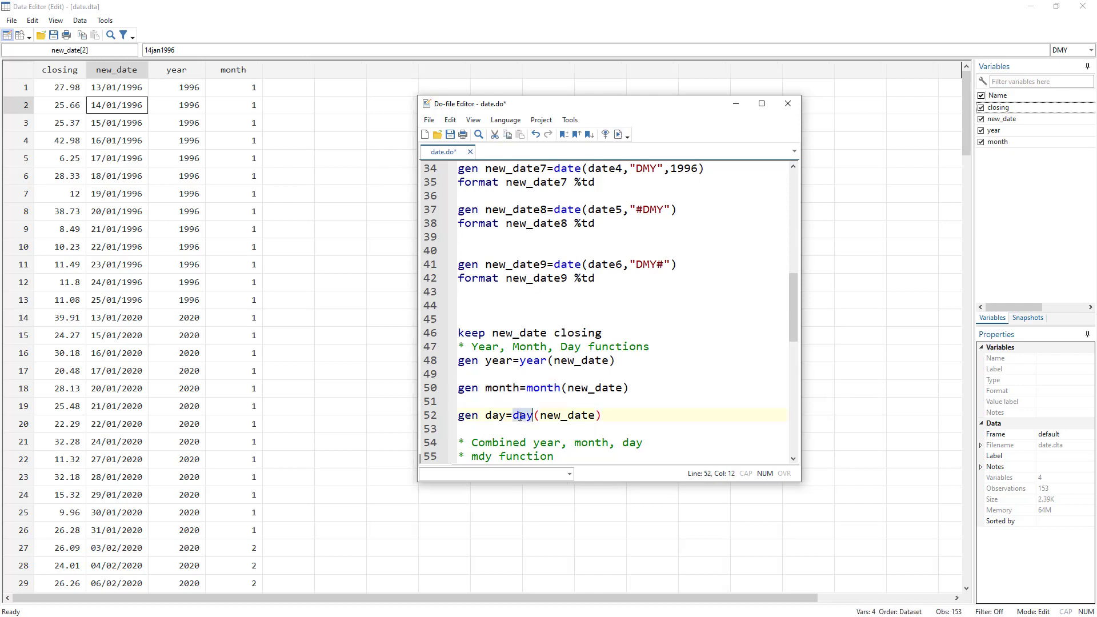
{"action": "left_click", "coordinate": [425, 416]}
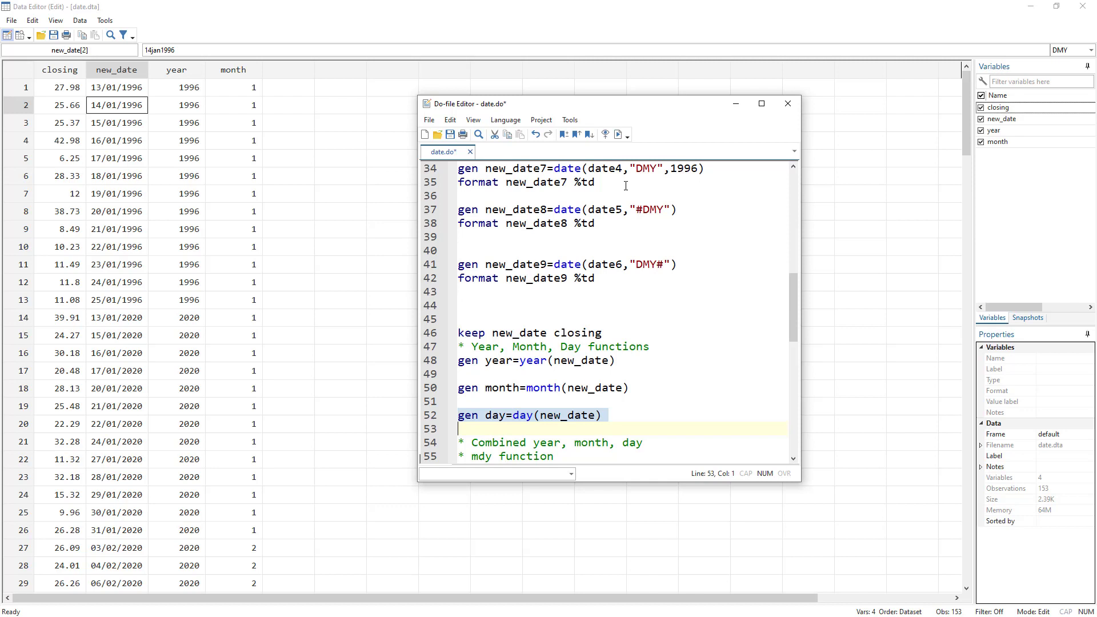
{"action": "left_click", "coordinate": [618, 134]}
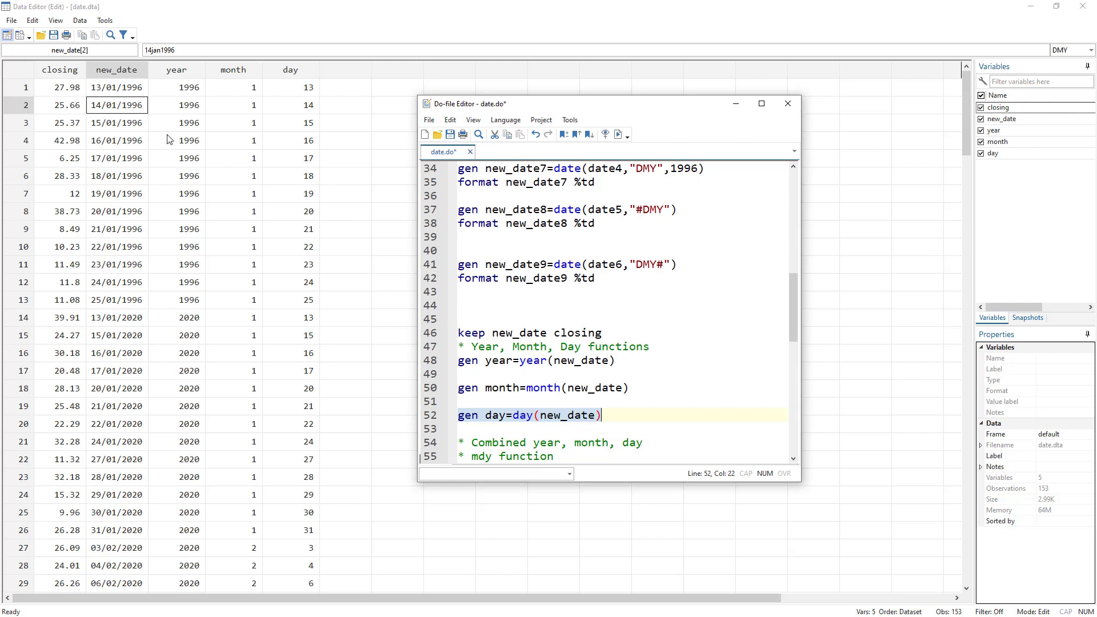
Step: Check the new year, month and day columns in the Data Editor and the Results output
{"action": "left_click", "coordinate": [128, 71]}
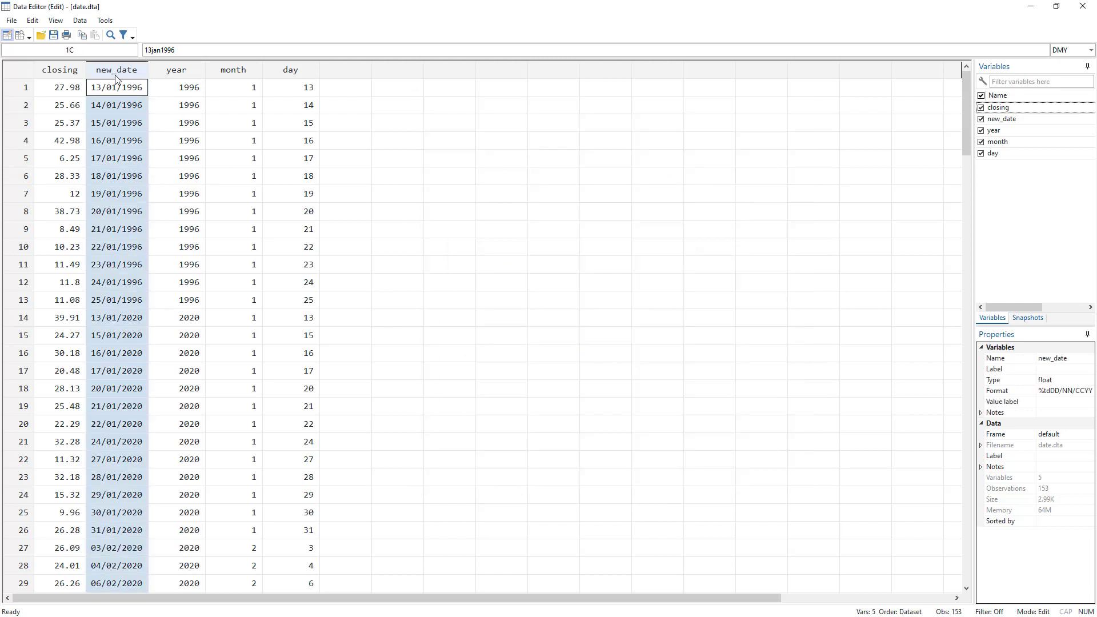
{"action": "left_click", "coordinate": [176, 72]}
{"action": "left_click", "coordinate": [233, 74]}
{"action": "left_click", "coordinate": [276, 74]}
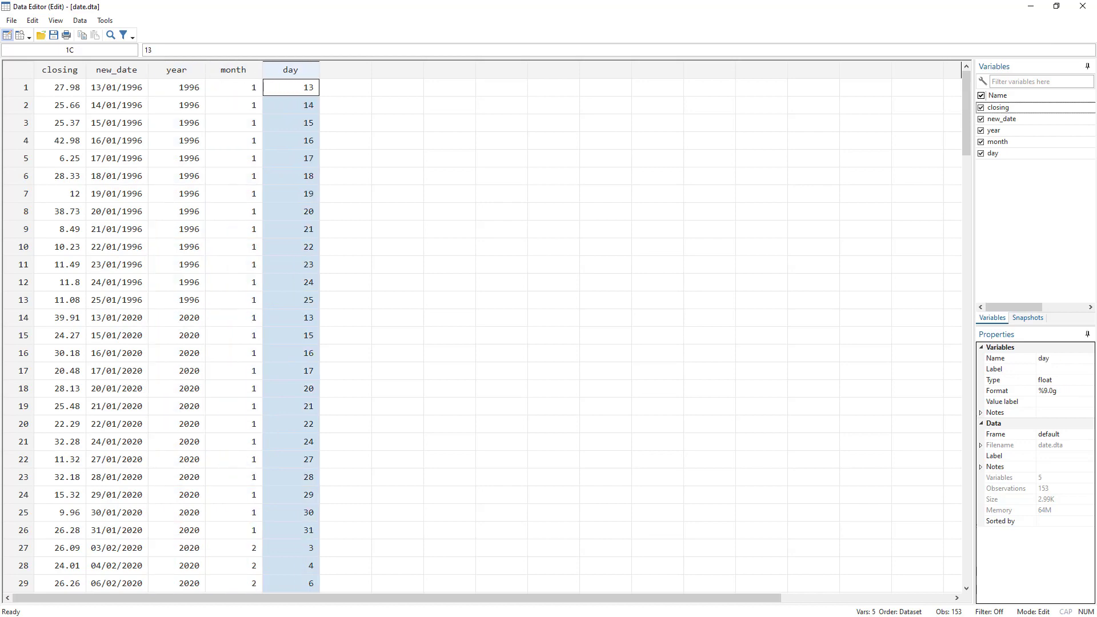
{"action": "key", "text": "alt+Tab"}
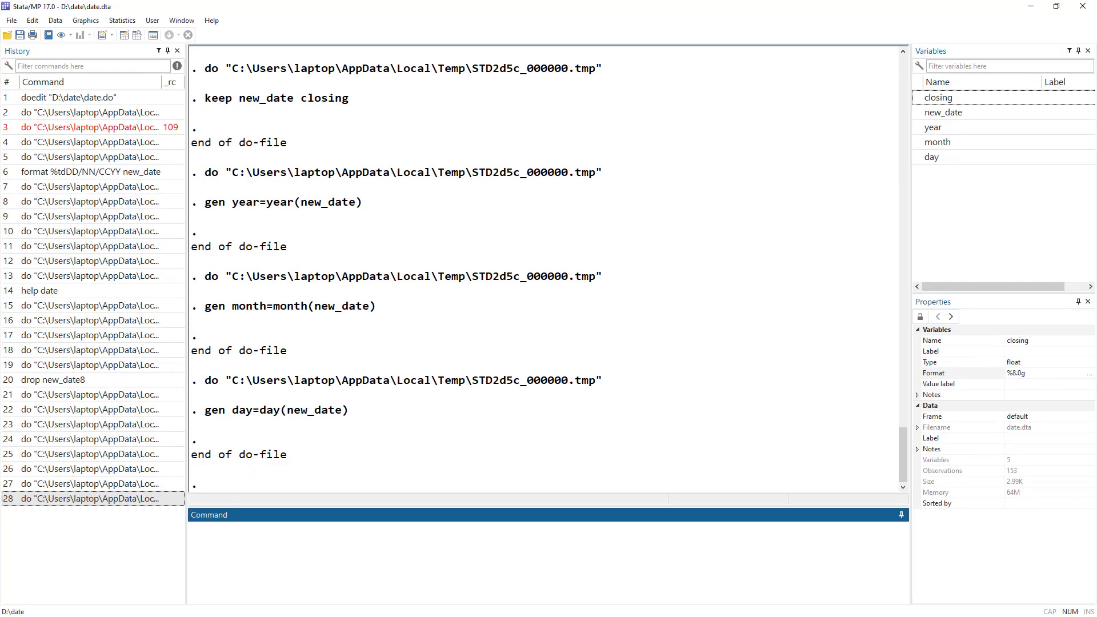
{"action": "key", "text": "alt+Tab"}
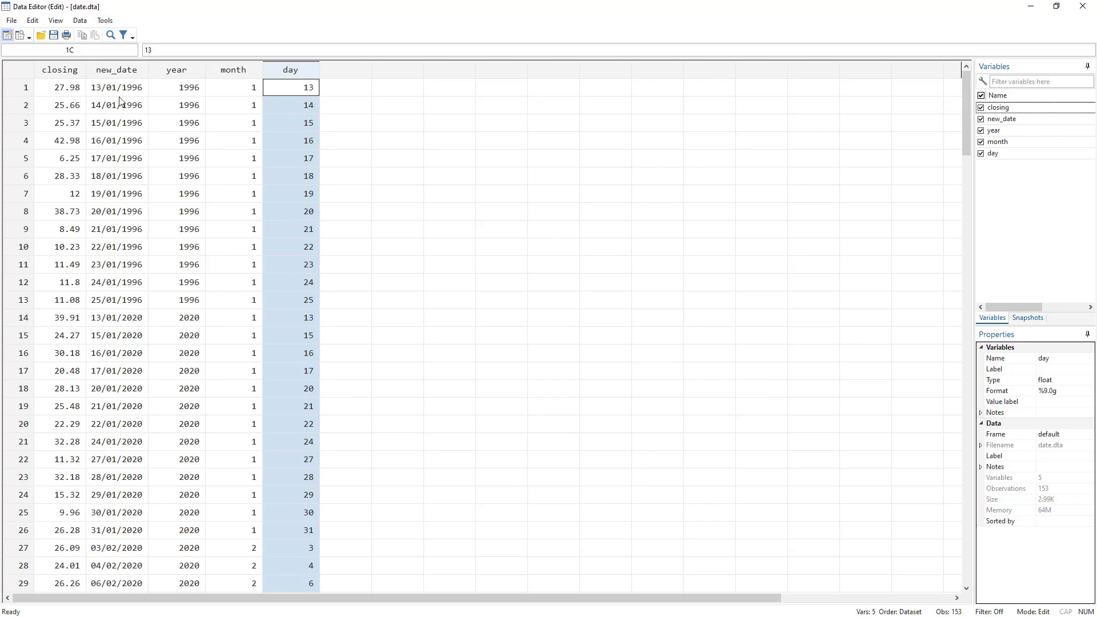
{"action": "key", "text": "alt+Tab"}
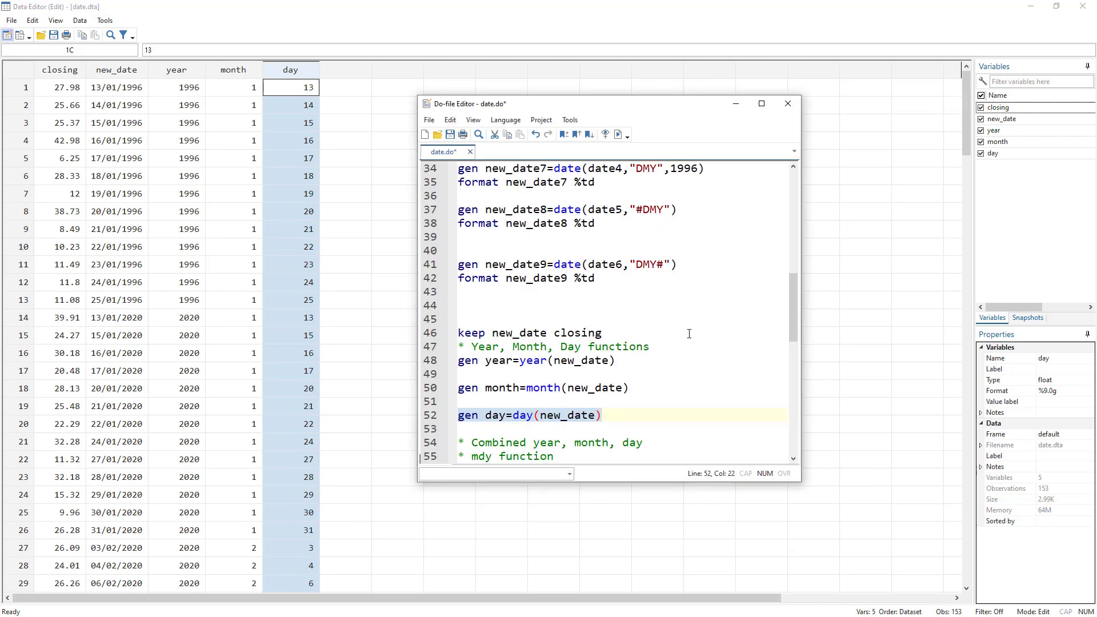
{"action": "scroll", "coordinate": [654, 338], "scroll_direction": "down", "scroll_amount": 1}
{"action": "left_click_drag", "start_coordinate": [485, 320], "coordinate": [636, 322]}
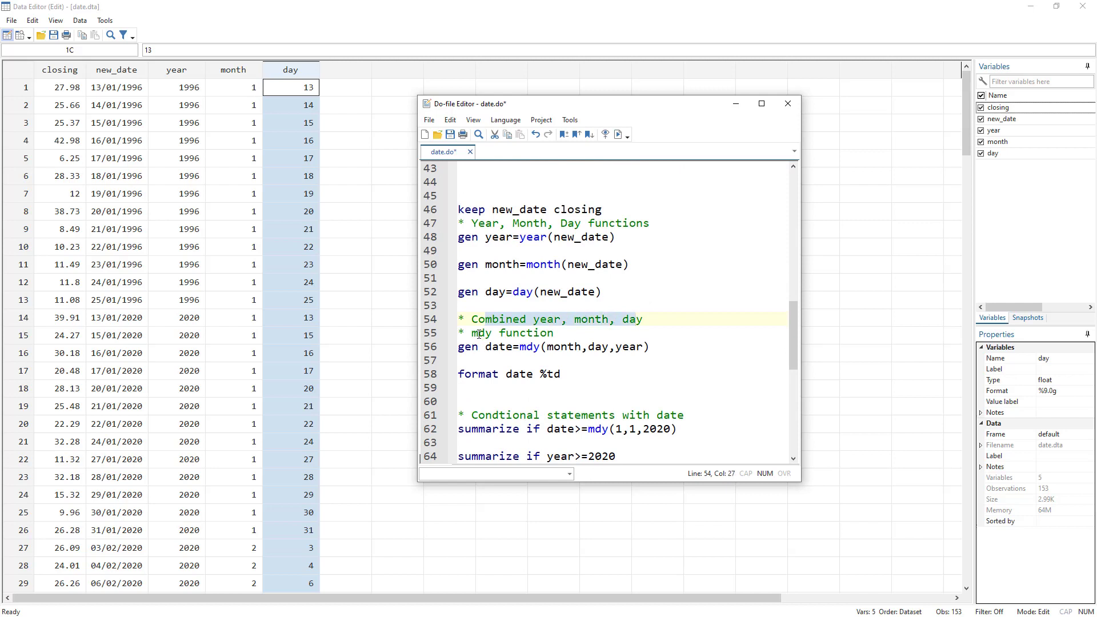
{"action": "left_click_drag", "start_coordinate": [471, 333], "coordinate": [492, 334]}
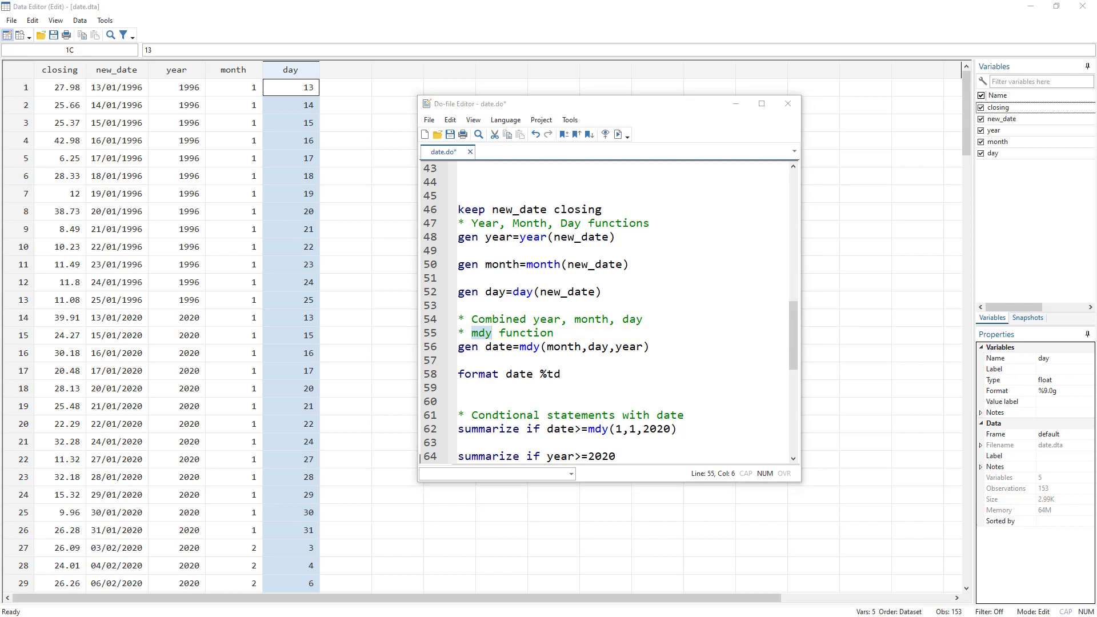
{"action": "left_click", "coordinate": [530, 346]}
{"action": "double_click", "coordinate": [533, 348]}
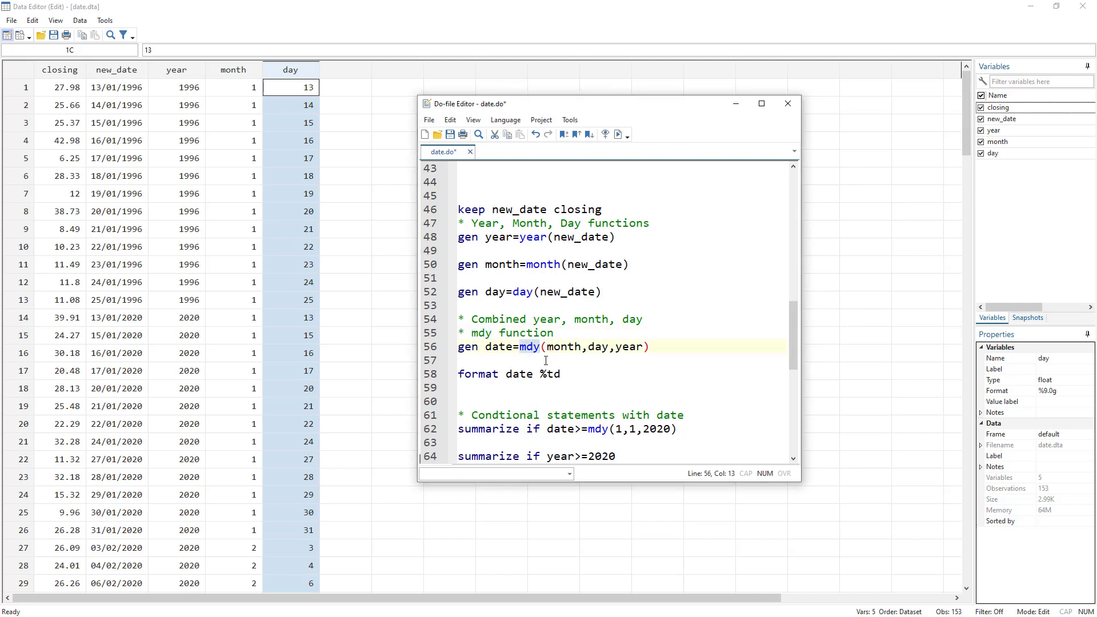
{"action": "left_click_drag", "start_coordinate": [547, 347], "coordinate": [582, 347]}
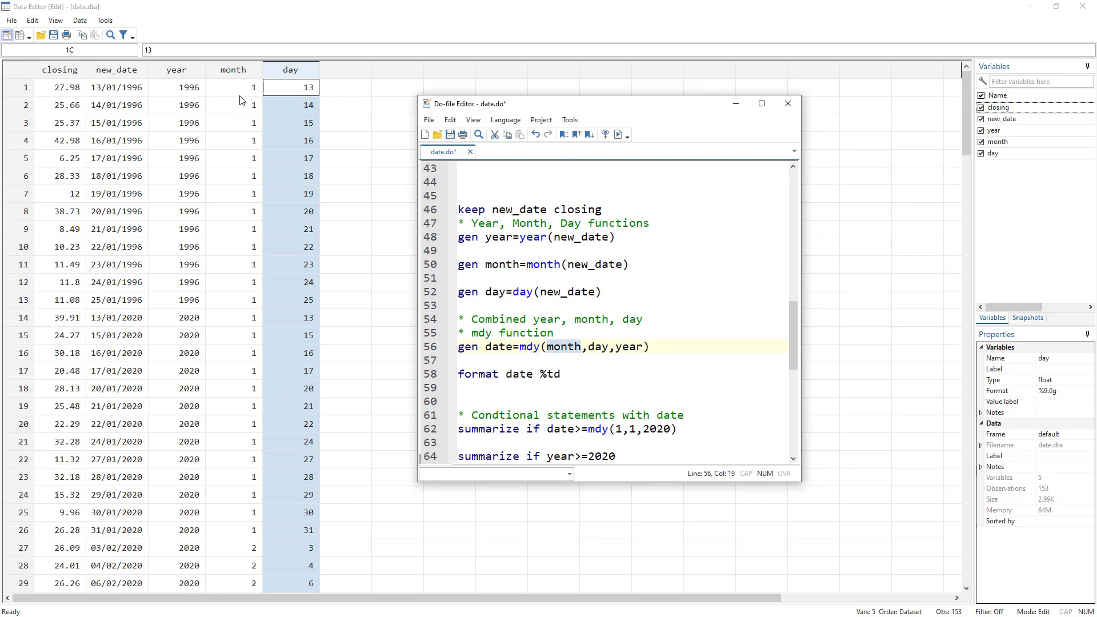
{"action": "double_click", "coordinate": [600, 347]}
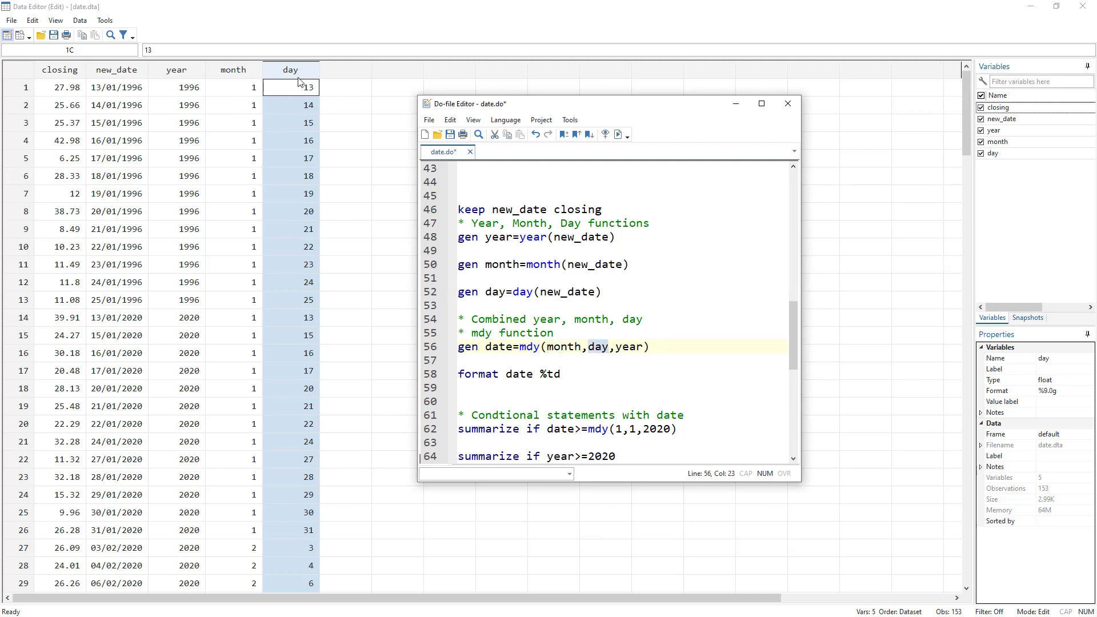
{"action": "double_click", "coordinate": [628, 347]}
{"action": "double_click", "coordinate": [574, 347]}
{"action": "double_click", "coordinate": [598, 348]}
{"action": "double_click", "coordinate": [628, 347]}
{"action": "double_click", "coordinate": [497, 236]}
{"action": "double_click", "coordinate": [500, 264]}
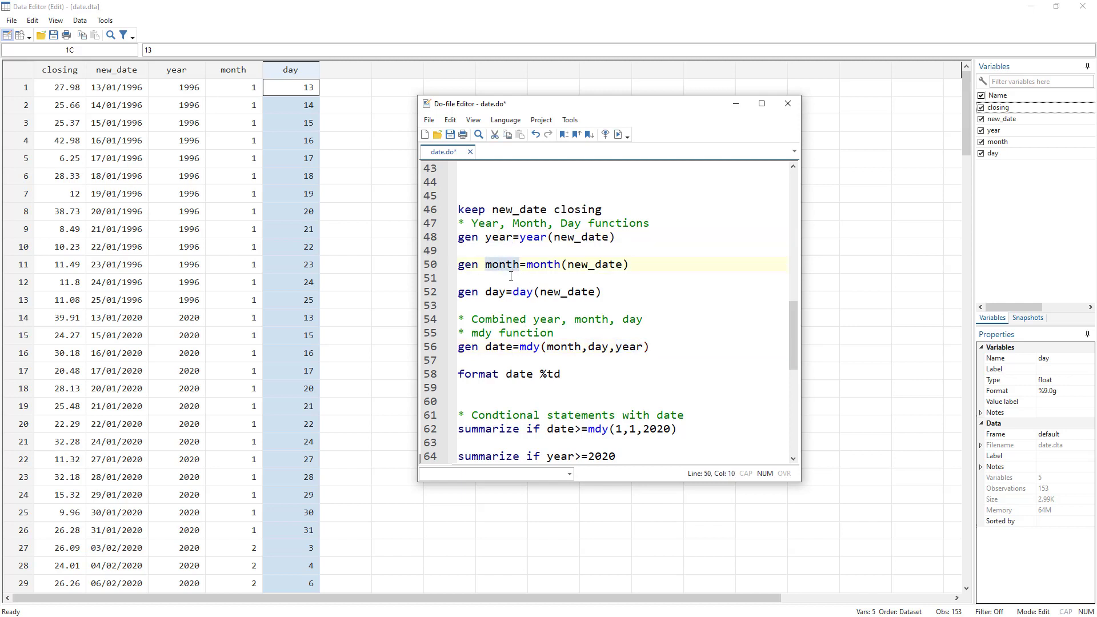
{"action": "double_click", "coordinate": [494, 292]}
{"action": "double_click", "coordinate": [573, 347]}
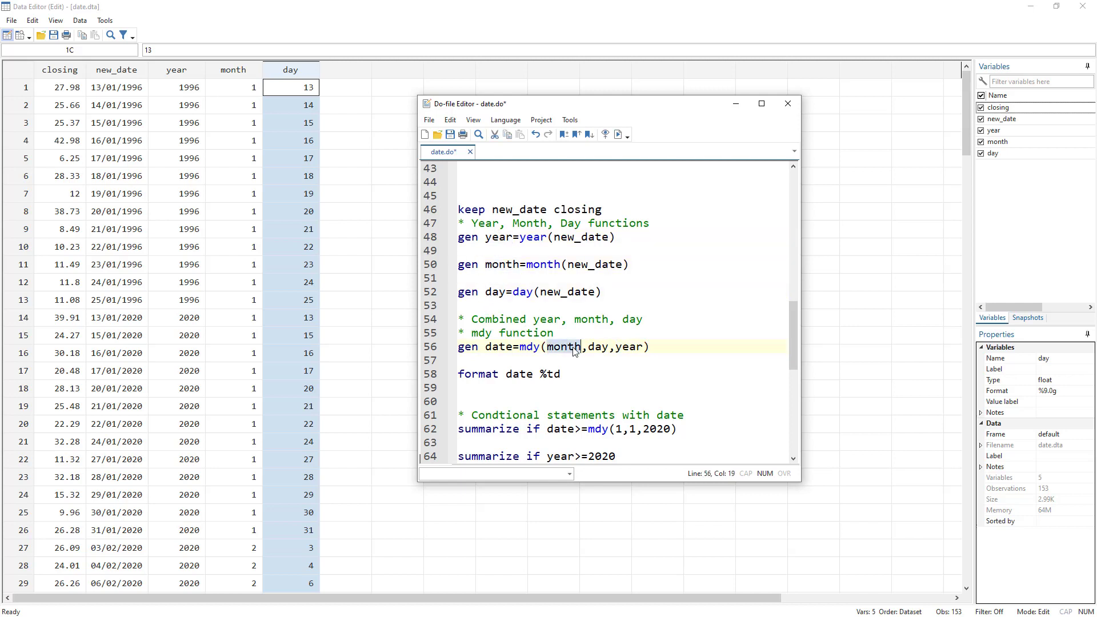
{"action": "left_click", "coordinate": [486, 238]}
{"action": "double_click", "coordinate": [496, 237]}
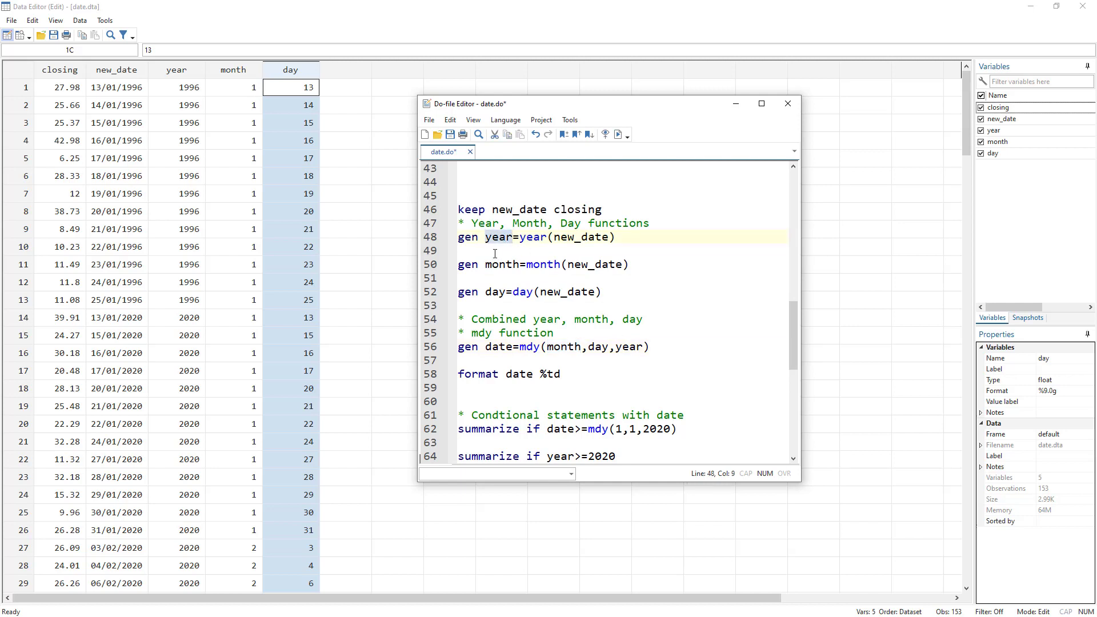
{"action": "double_click", "coordinate": [632, 348]}
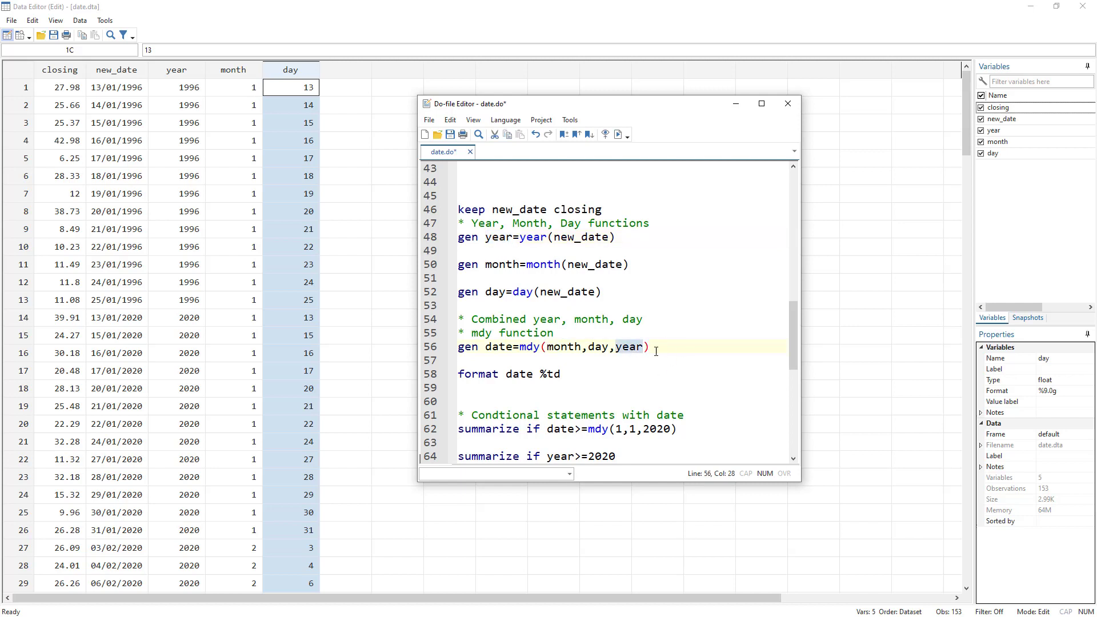
{"action": "double_click", "coordinate": [475, 347]}
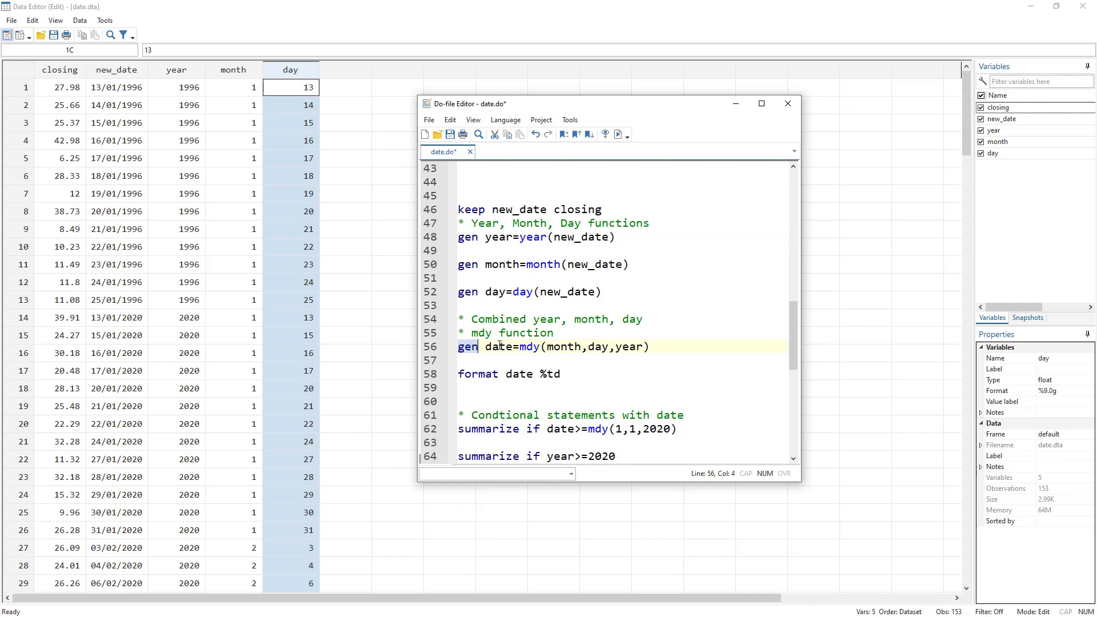
{"action": "double_click", "coordinate": [499, 347]}
{"action": "left_click_drag", "start_coordinate": [520, 347], "coordinate": [538, 348]}
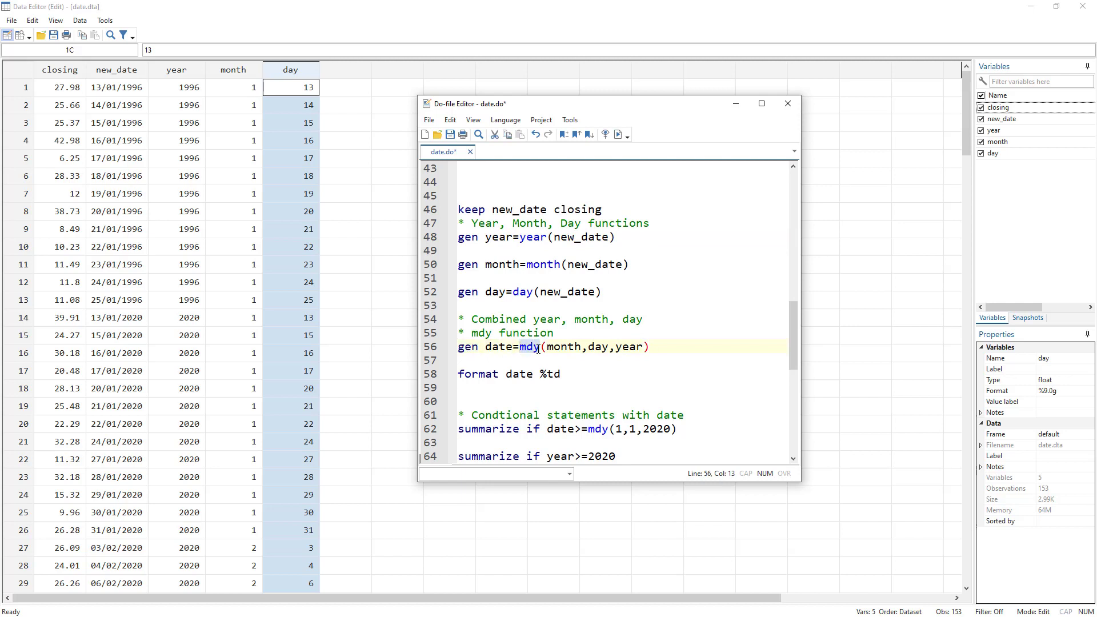
{"action": "double_click", "coordinate": [560, 347]}
{"action": "double_click", "coordinate": [598, 347]}
{"action": "double_click", "coordinate": [625, 347]}
Step: Look up 'help mdy' after fixing the 'mdfy' typo, then close the help entry and return to the Data Editor
{"action": "left_click", "coordinate": [569, 347]}
{"action": "key", "text": "alt+Tab"}
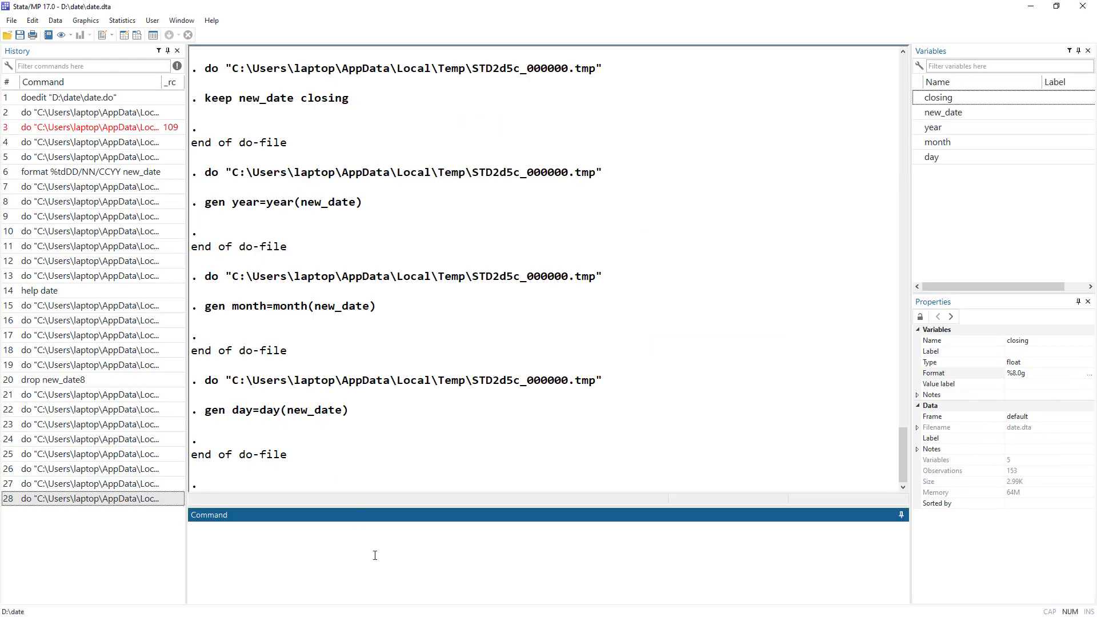
{"action": "type", "text": "help mdfy"}
{"action": "key", "text": "Left"}
{"action": "key", "text": "BackSpace"}
{"action": "key", "text": "Return"}
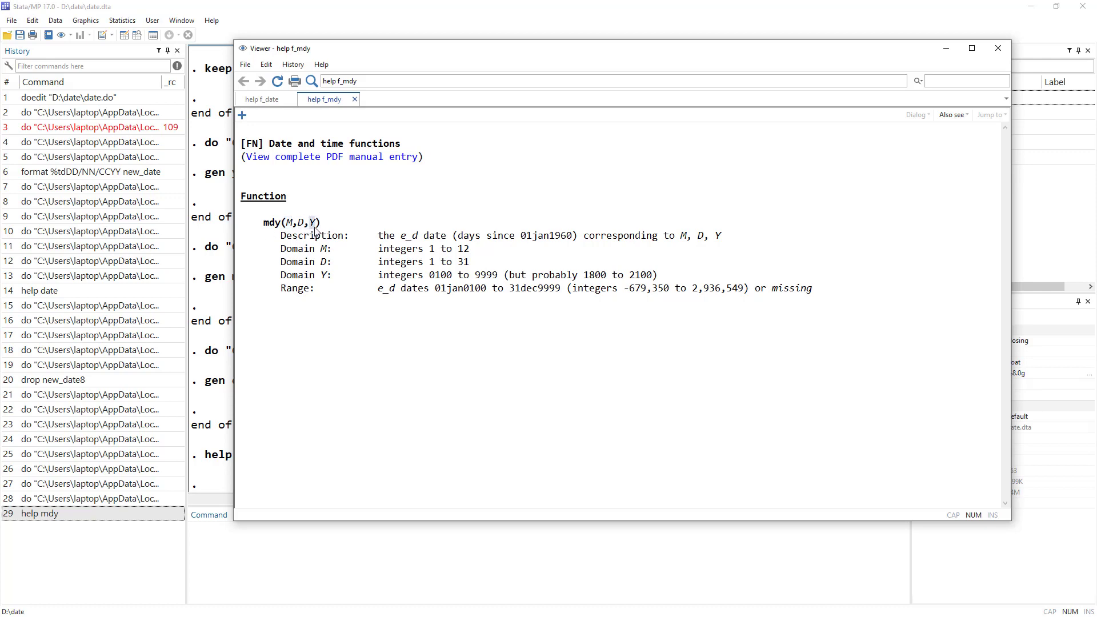
{"action": "key", "text": "ctrl+w"}
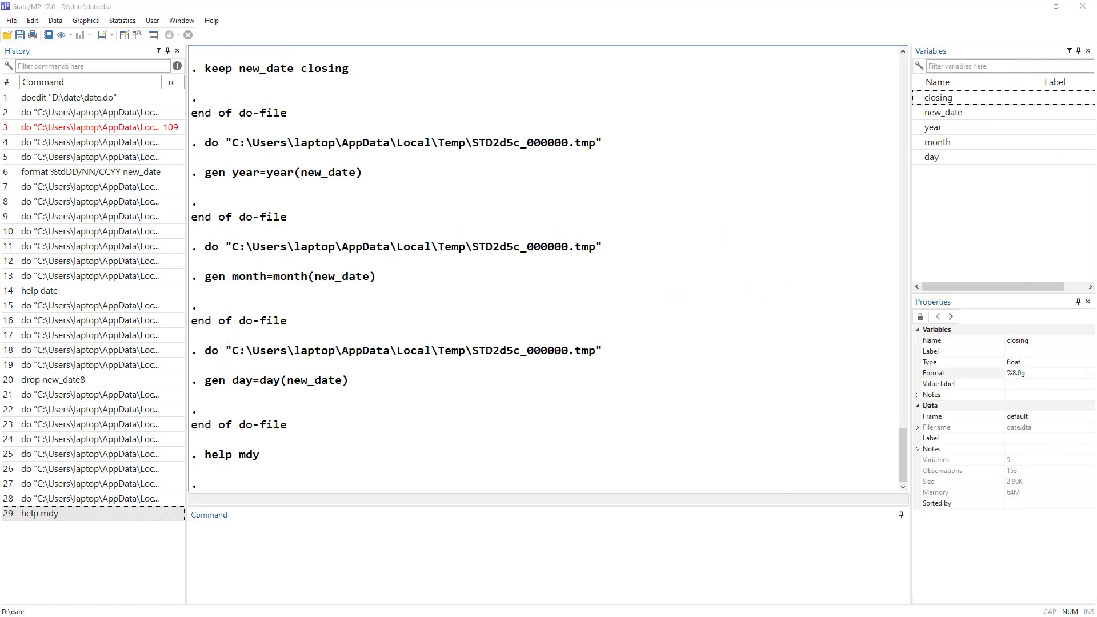
{"action": "key", "text": "ctrl+9"}
{"action": "key", "text": "ctrl+8"}
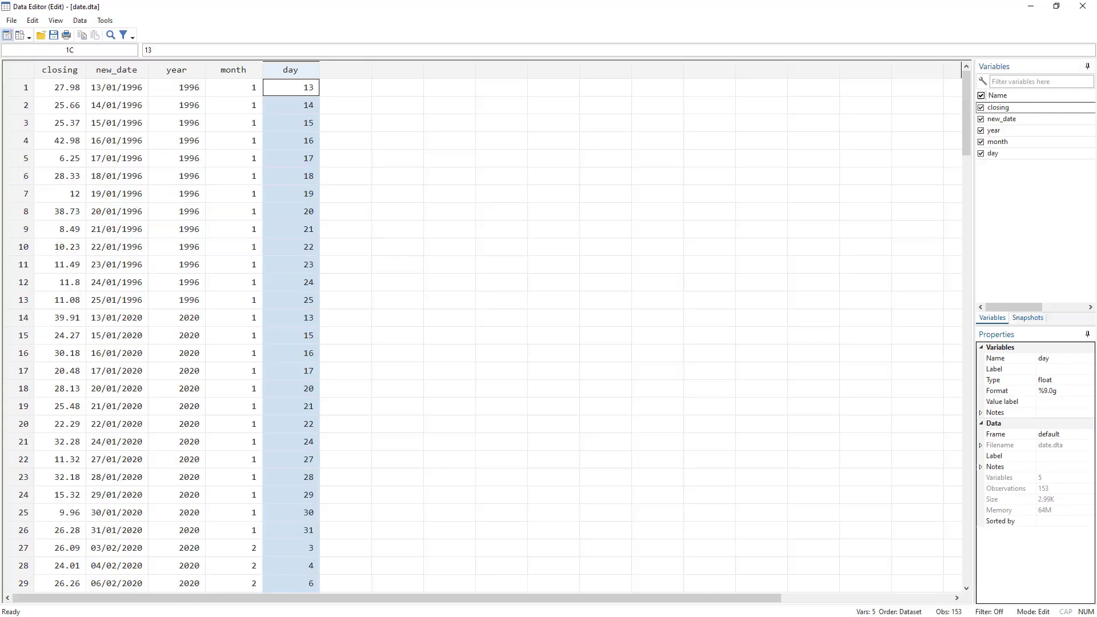
Step: Run line 56 to build date with mdy(month,day,year), then line 58 to apply the %td format
{"action": "key", "text": "ctrl+9"}
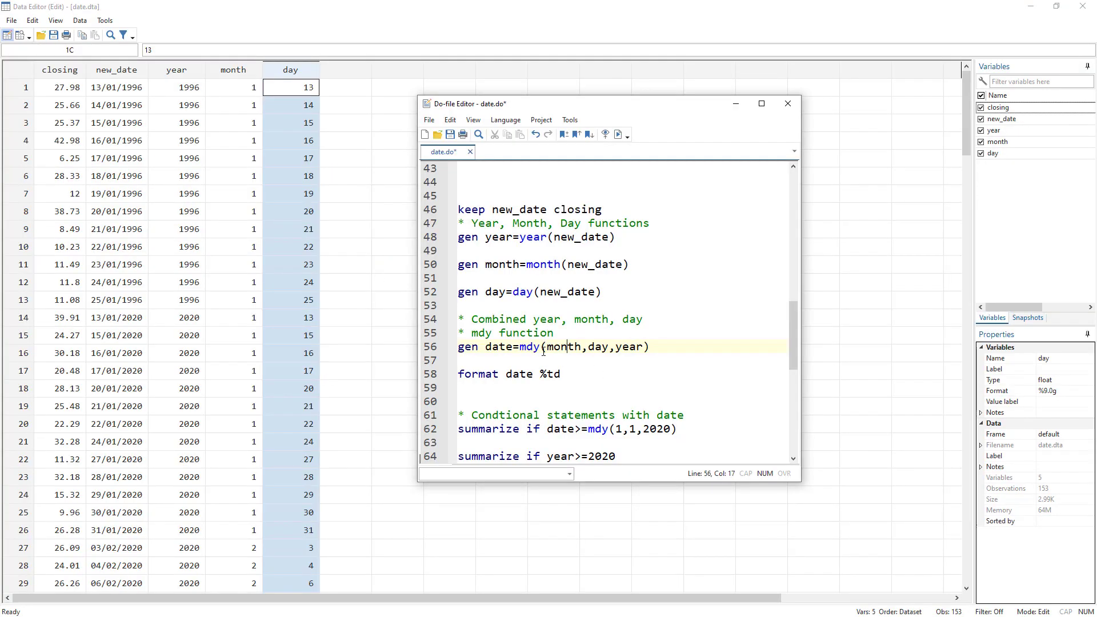
{"action": "left_click", "coordinate": [430, 349]}
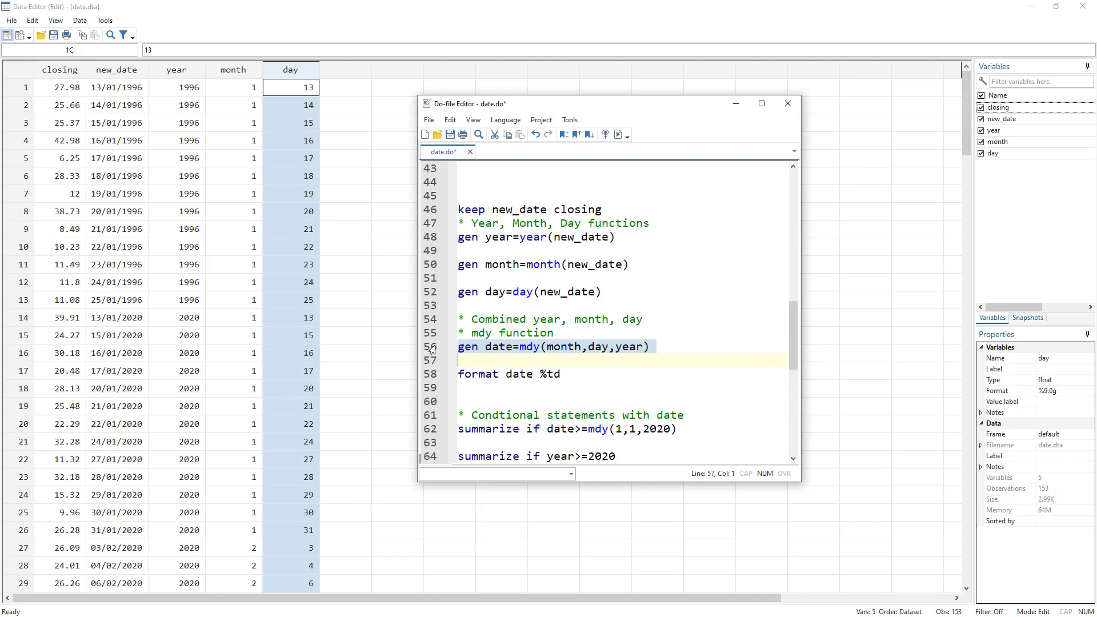
{"action": "left_click", "coordinate": [617, 135]}
{"action": "left_click", "coordinate": [425, 374]}
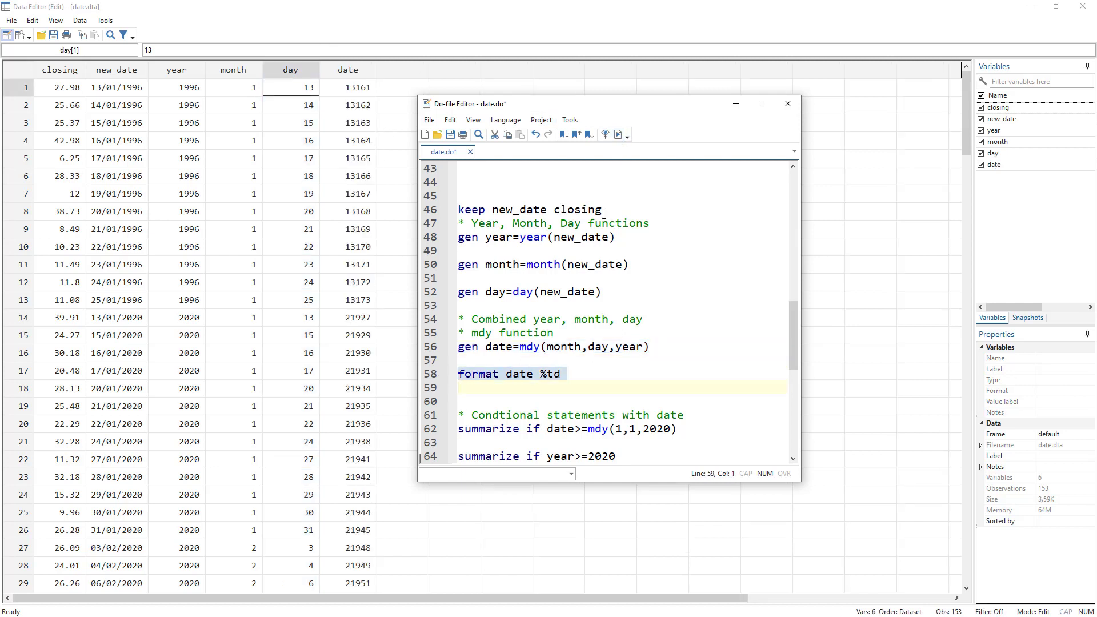
{"action": "left_click", "coordinate": [618, 135]}
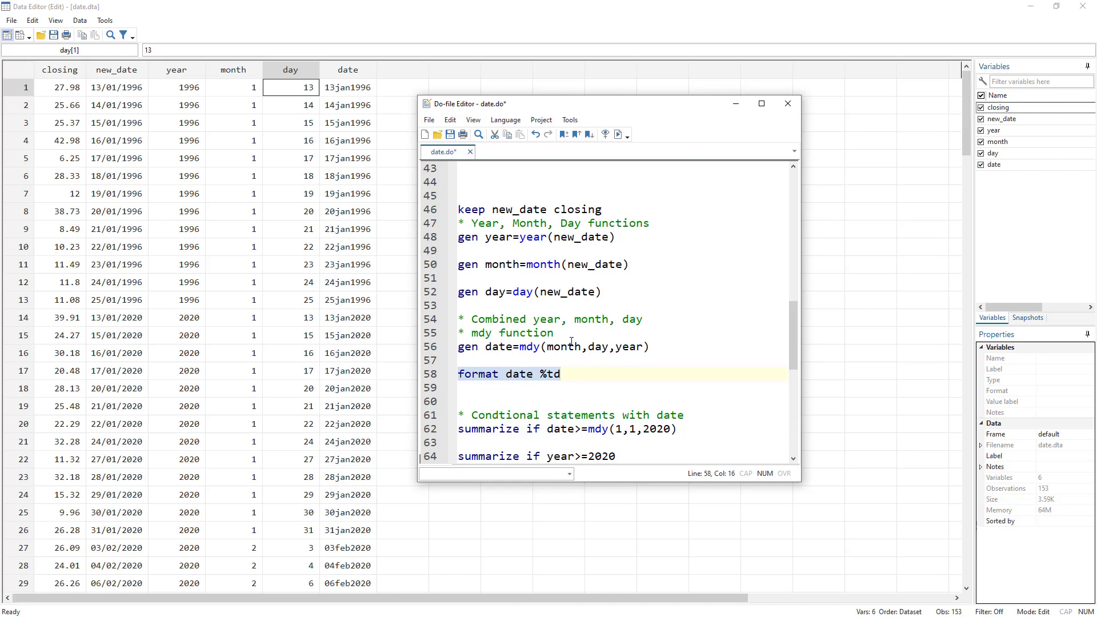
Step: Review line 62's summarize command with its date >= mdy(1,1,2020) condition
{"action": "scroll", "coordinate": [570, 341], "scroll_direction": "down", "scroll_amount": 3}
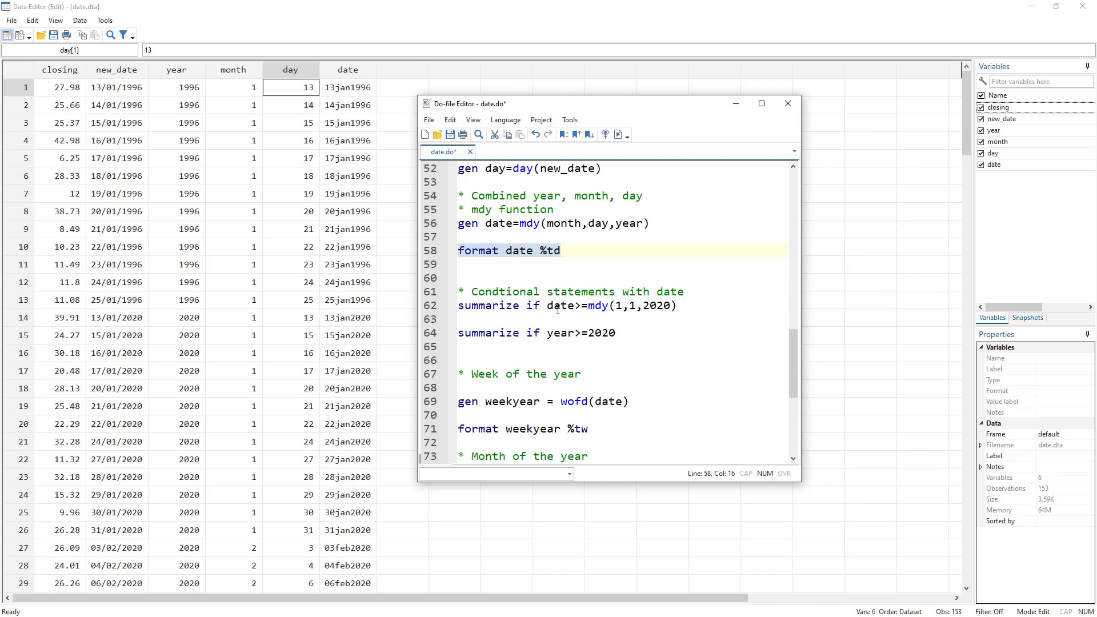
{"action": "double_click", "coordinate": [492, 307]}
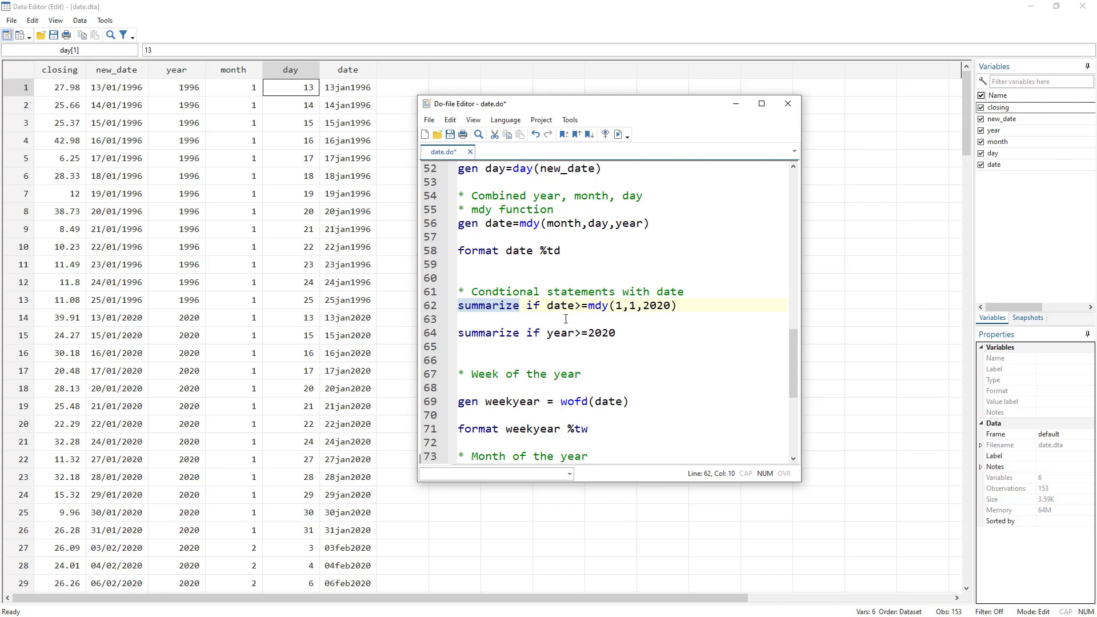
{"action": "left_click_drag", "start_coordinate": [548, 308], "coordinate": [574, 307]}
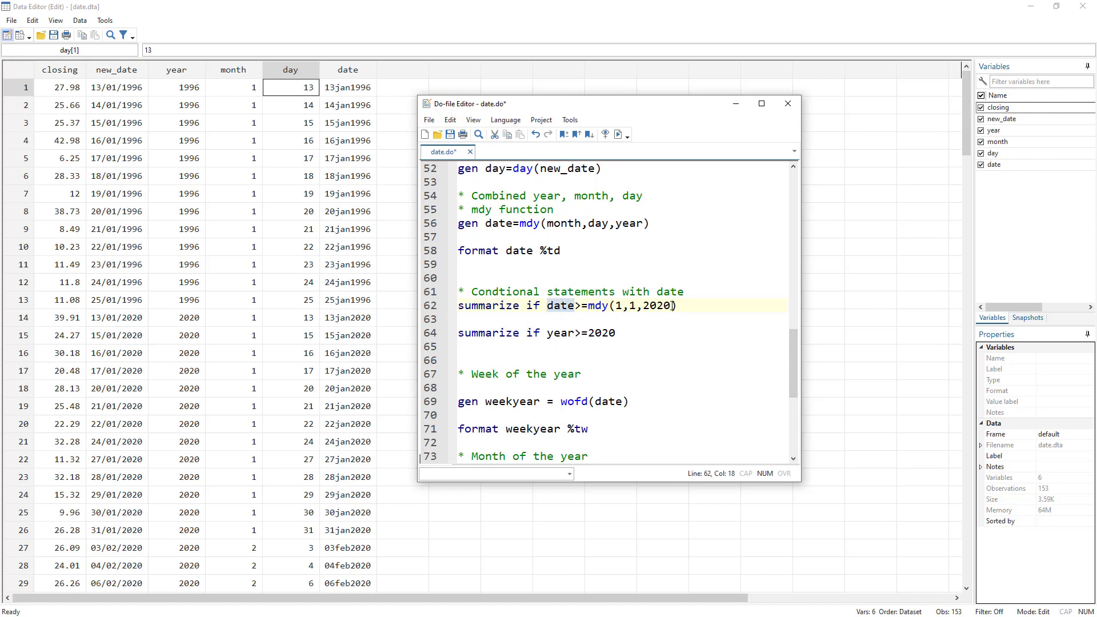
{"action": "double_click", "coordinate": [618, 307]}
{"action": "double_click", "coordinate": [632, 306]}
{"action": "left_click_drag", "start_coordinate": [643, 307], "coordinate": [666, 305]}
{"action": "double_click", "coordinate": [507, 307]}
{"action": "left_click", "coordinate": [654, 317]}
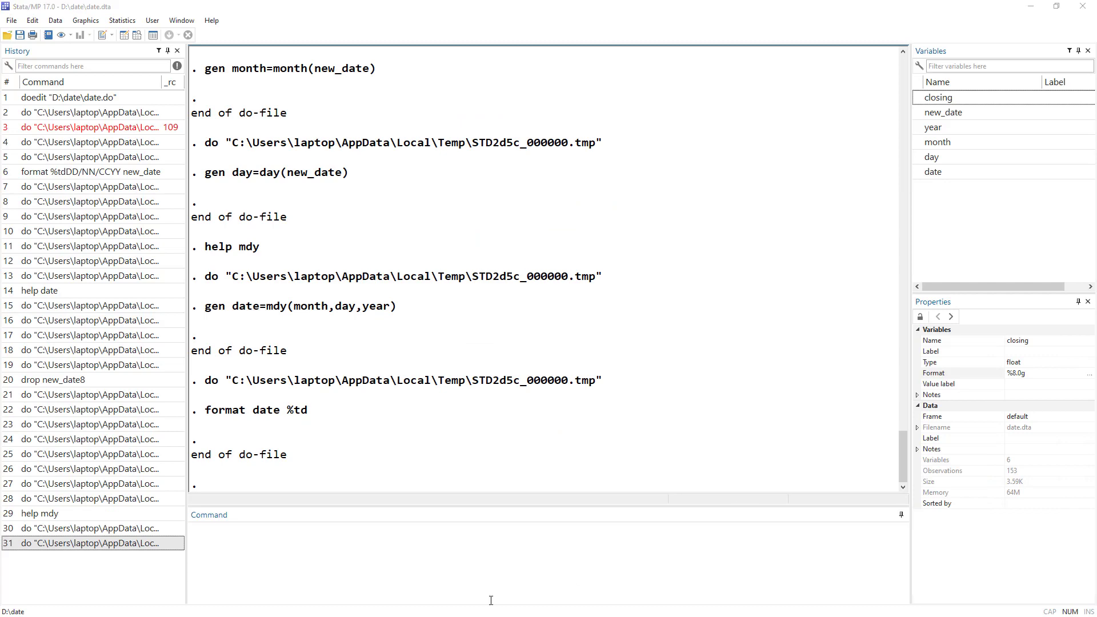
Step: Run summarize if date>=20jan2020 in place of the mdy(1,1,2020) cutoff, which fails with r(198)
{"action": "left_click", "coordinate": [331, 581]}
{"action": "type", "text": "summarize if date>=mdy(1,1,2020)"}
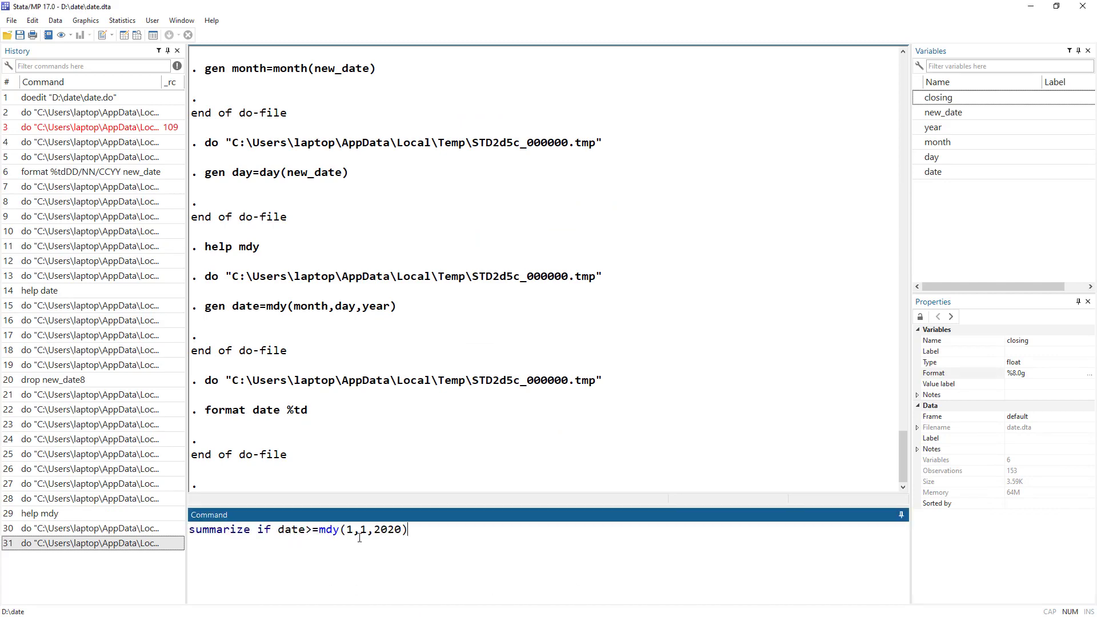
{"action": "key", "text": "ctrl+8"}
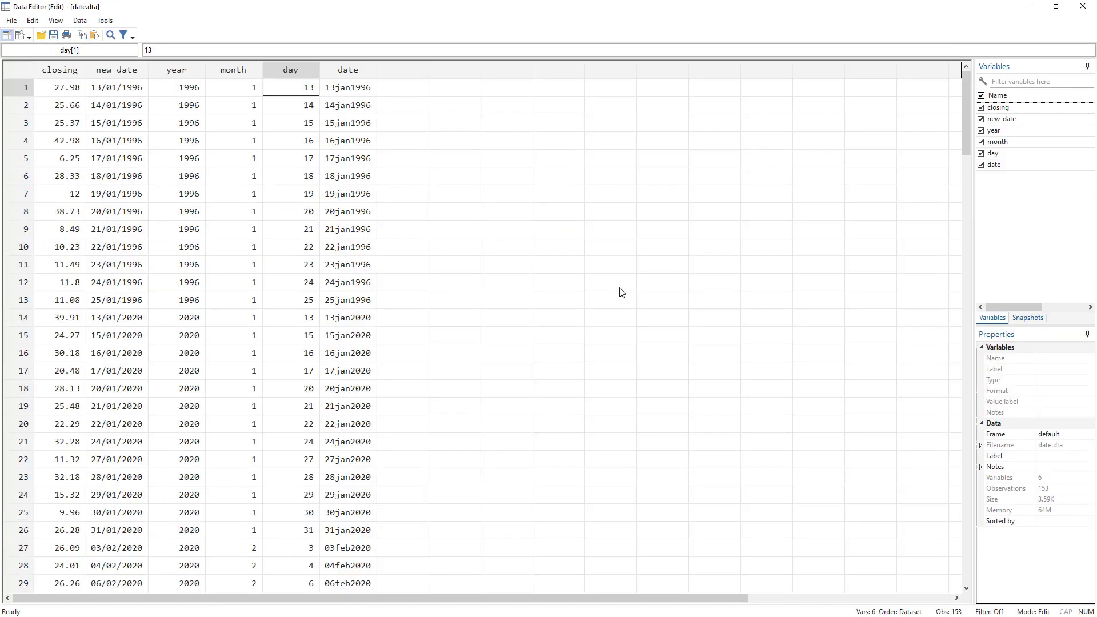
{"action": "left_click", "coordinate": [344, 394]}
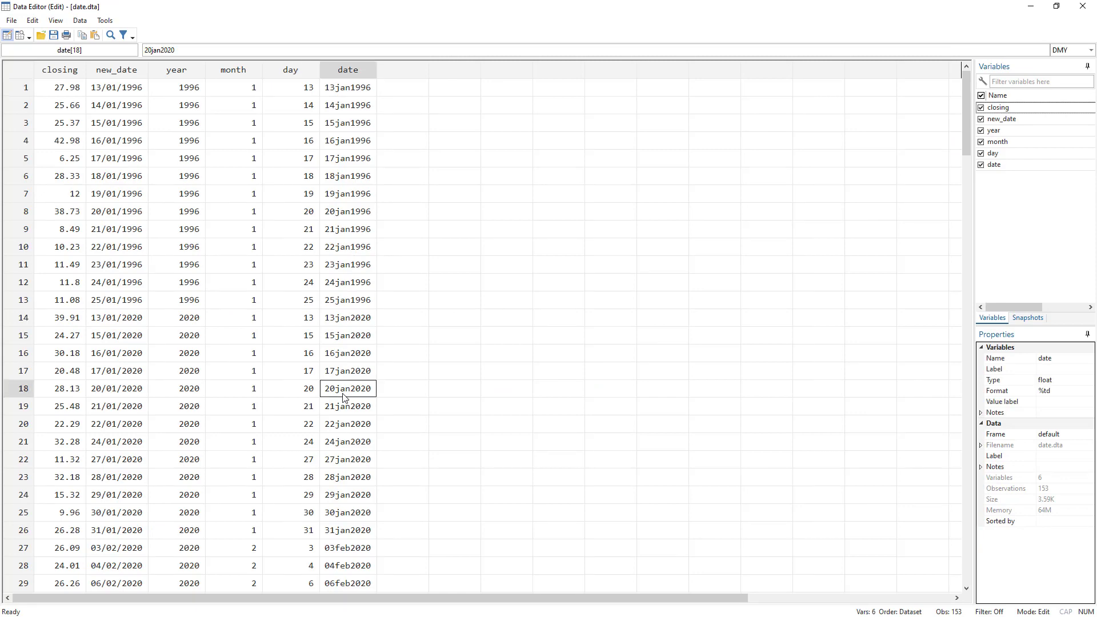
{"action": "key", "text": "alt+Tab"}
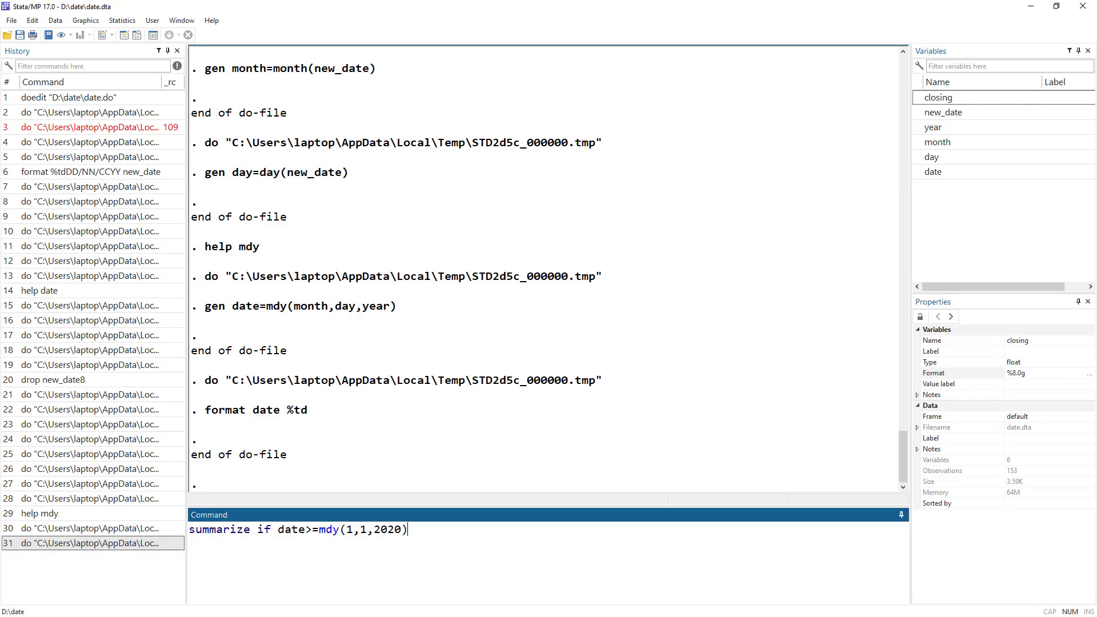
{"action": "key", "text": "alt+Tab"}
{"action": "key", "text": "alt+Tab"}
{"action": "left_click_drag", "start_coordinate": [318, 528], "coordinate": [439, 517]}
{"action": "type", "text": "20jan2020"}
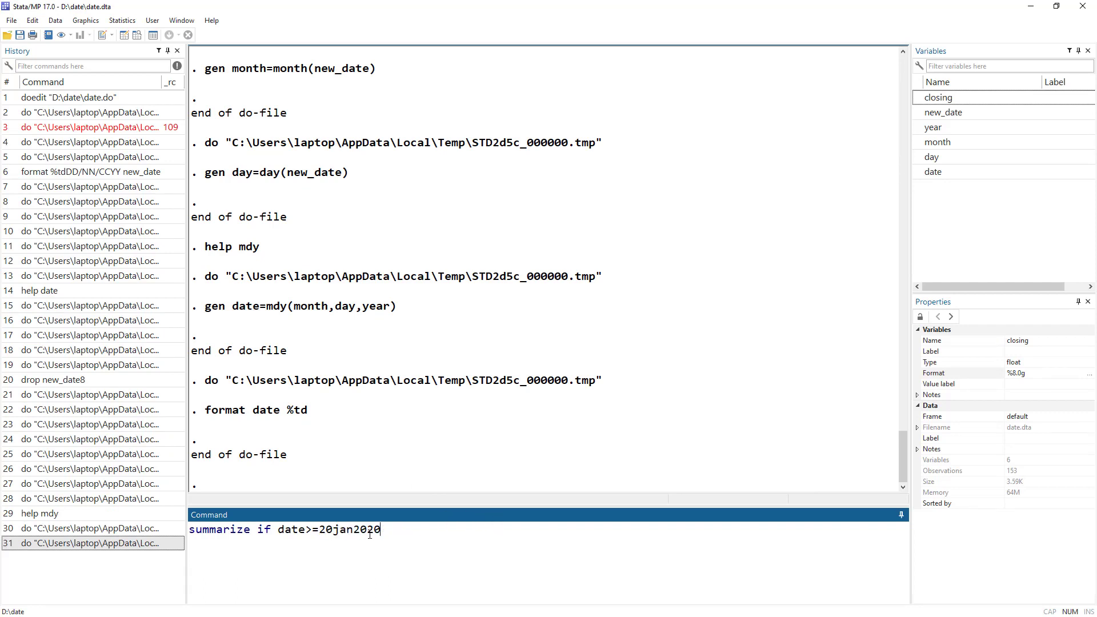
{"action": "key", "text": "Return"}
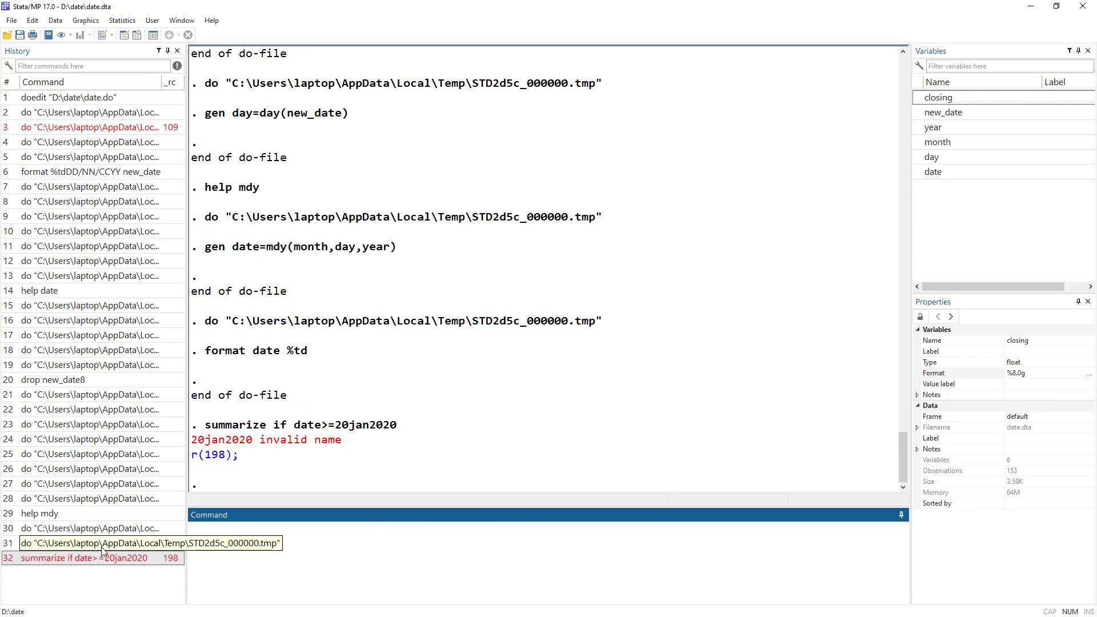
Step: Rerun the summarize command with "20jan2020" quoted, which fails with a type mismatch
{"action": "left_click", "coordinate": [120, 557]}
{"action": "left_click", "coordinate": [319, 530]}
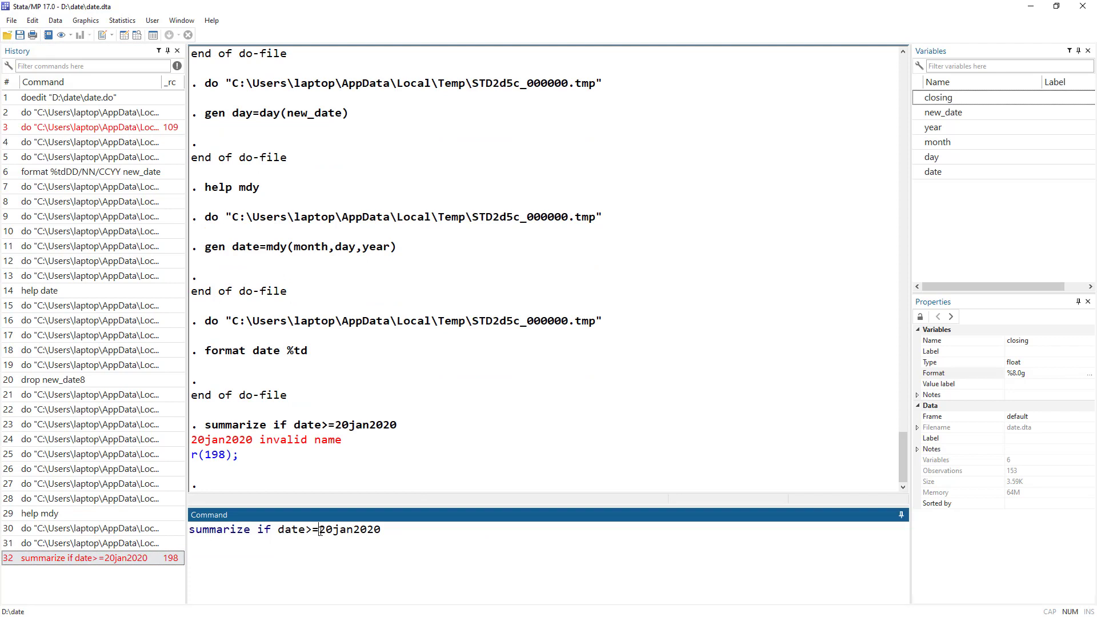
{"action": "type", "text": "\""}
{"action": "left_click", "coordinate": [390, 530]}
{"action": "type", "text": "\""}
{"action": "key", "text": "Return"}
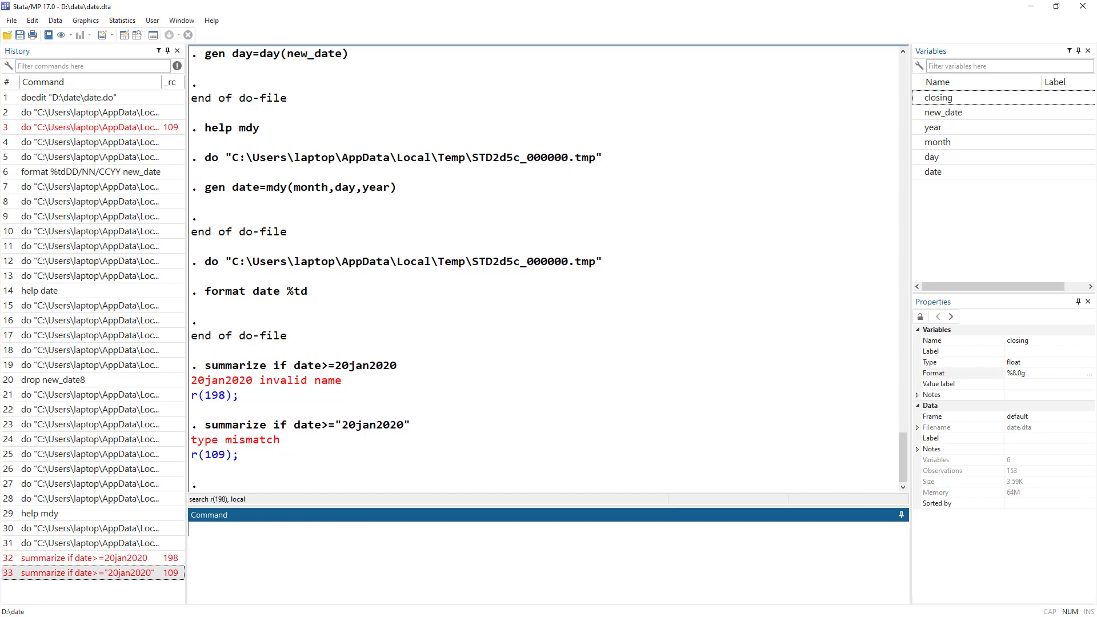
Step: Back in the do-file, highlight the summarize command, the date variable and mdy() on line 62
{"action": "key", "text": "alt+Tab"}
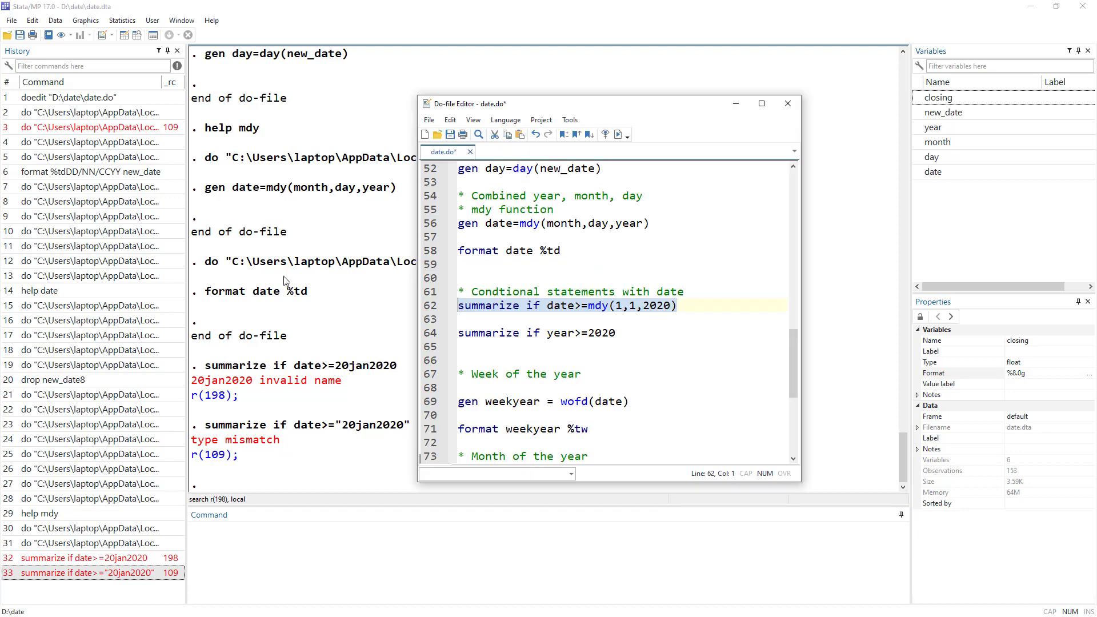
{"action": "left_click", "coordinate": [600, 307]}
{"action": "double_click", "coordinate": [601, 307]}
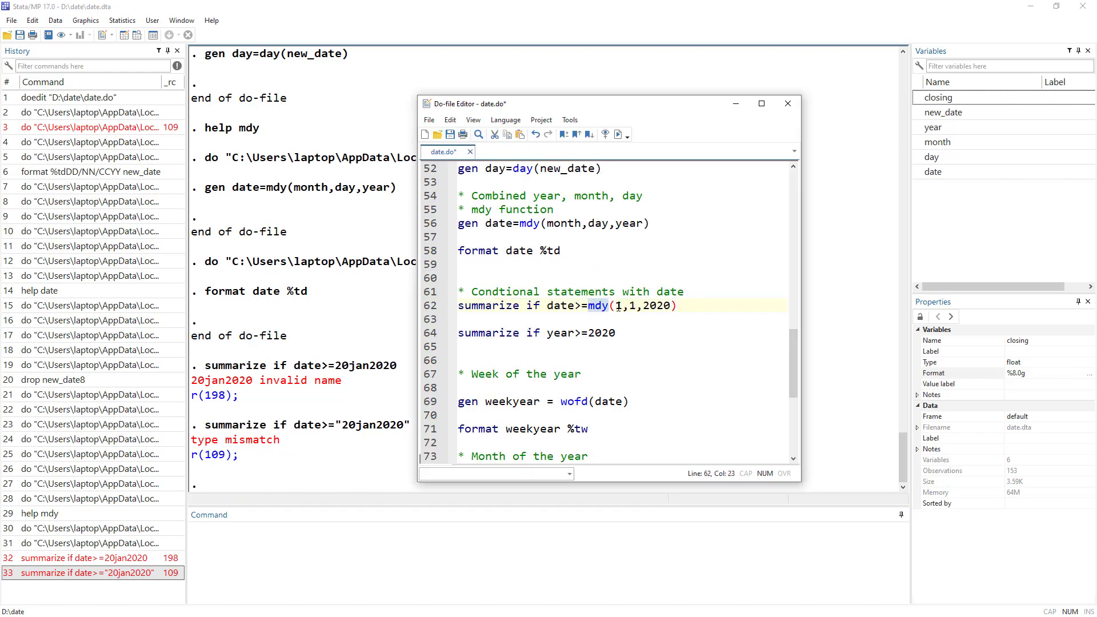
{"action": "double_click", "coordinate": [470, 308]}
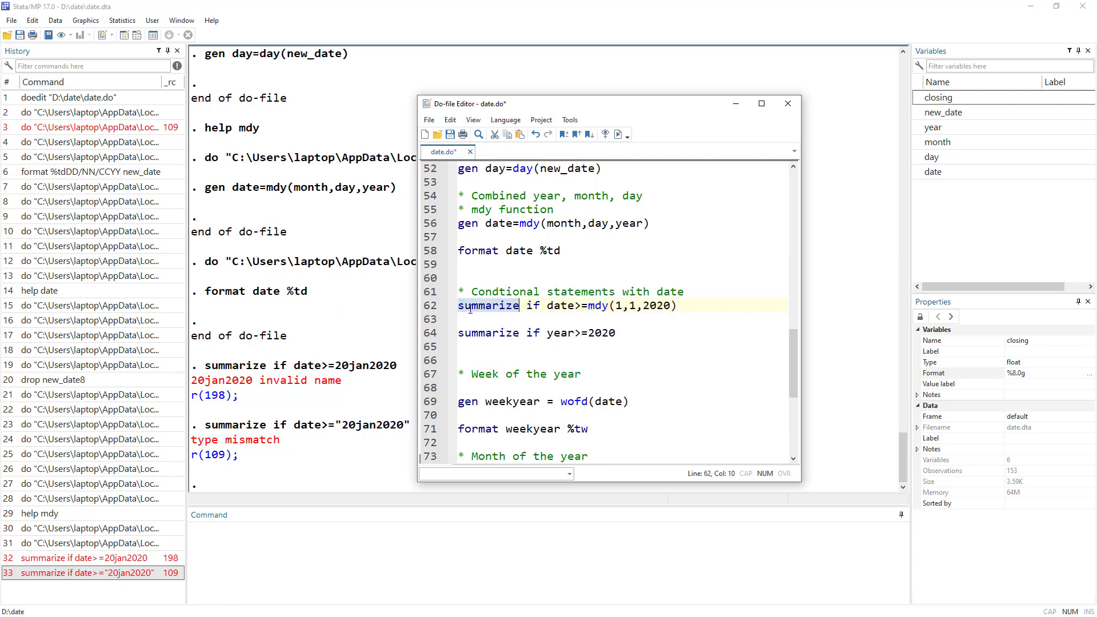
{"action": "double_click", "coordinate": [560, 307]}
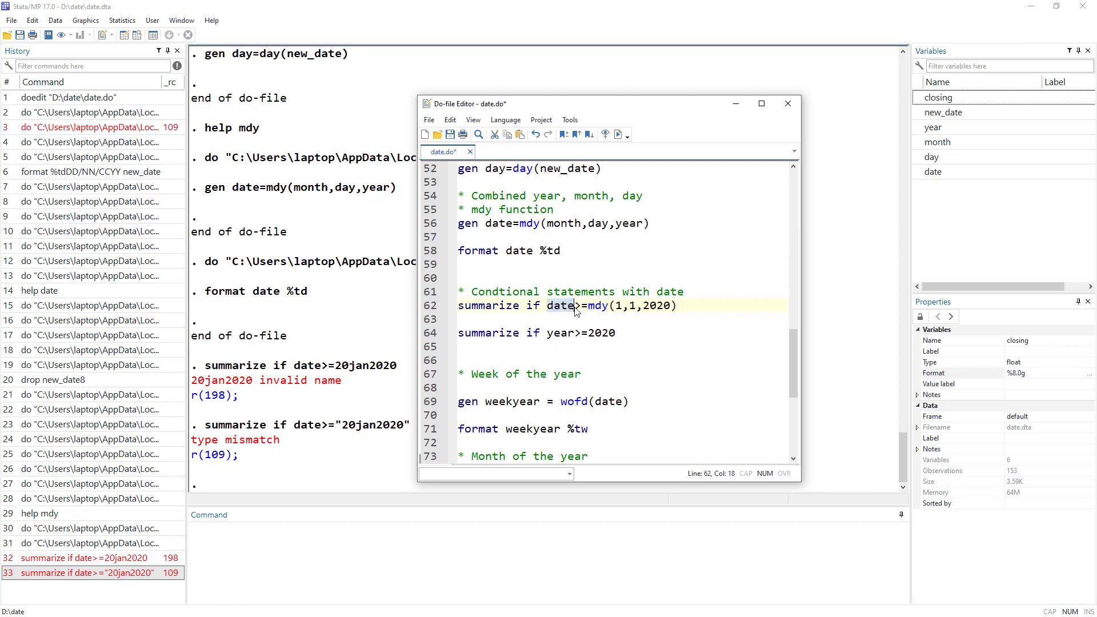
{"action": "left_click", "coordinate": [579, 307]}
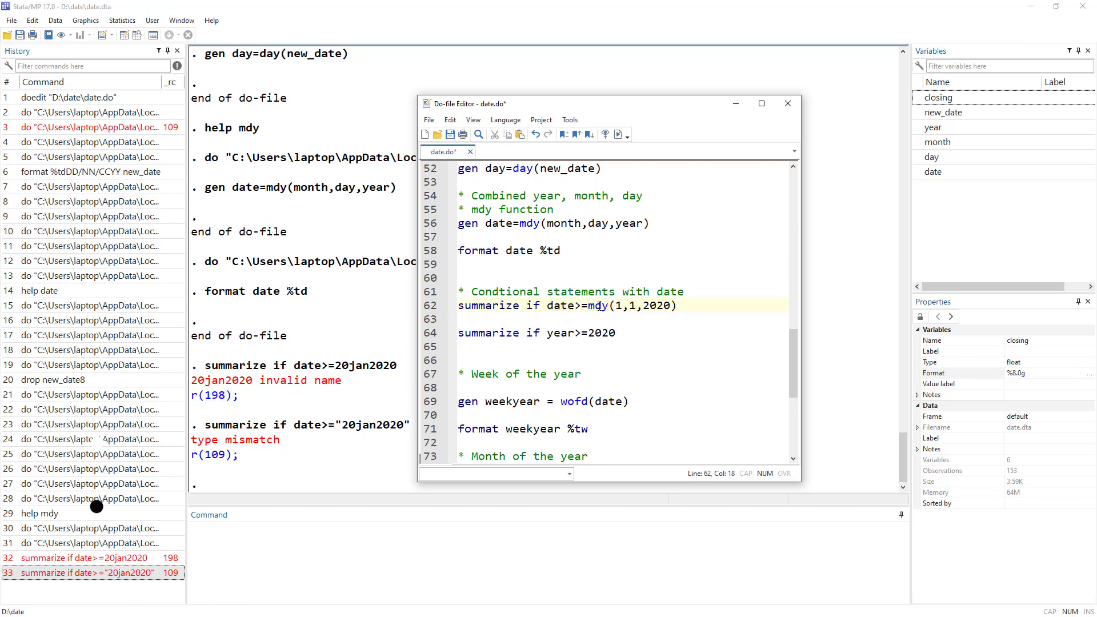
Step: Point out mdy's arguments 1, 1, 2020, then run line 62's summarize if date>=mdy(1,1,2020)
{"action": "left_click", "coordinate": [622, 307]}
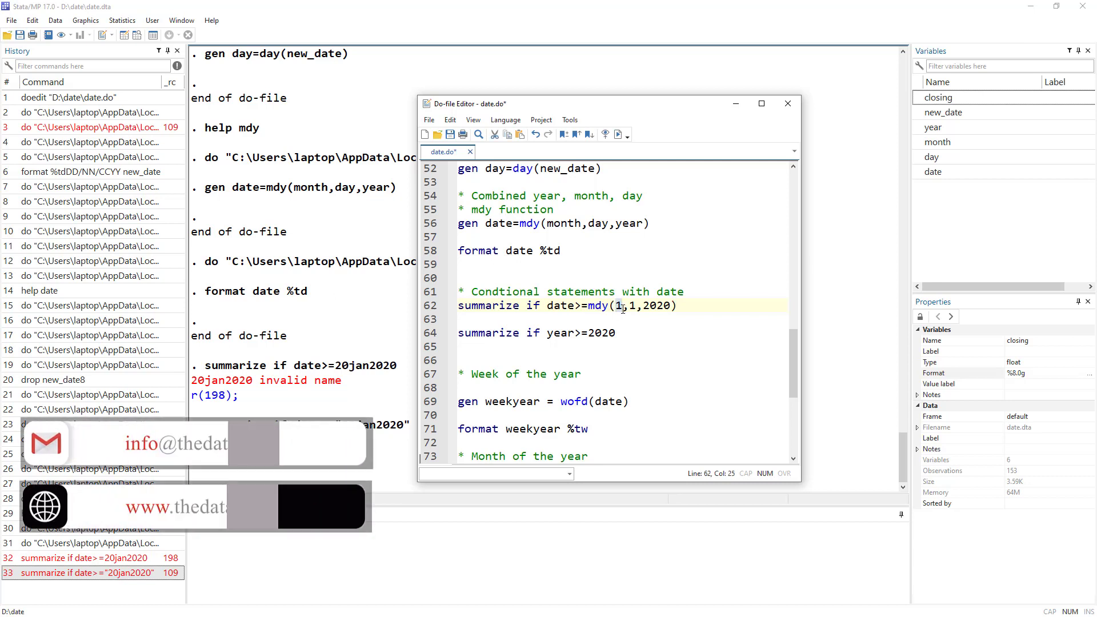
{"action": "left_click", "coordinate": [629, 307]}
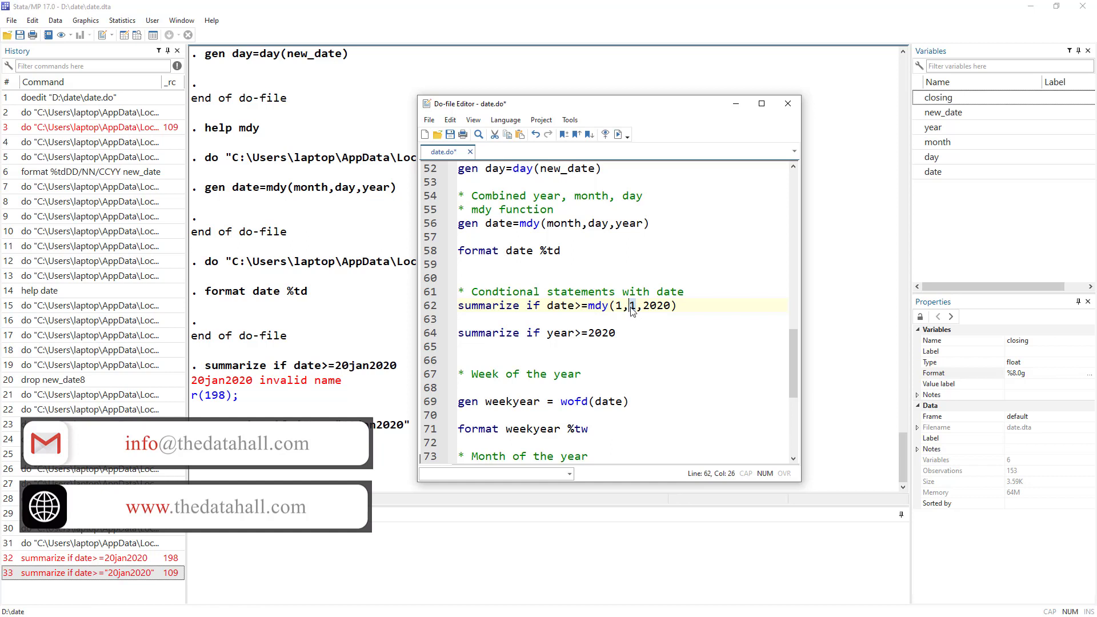
{"action": "left_click", "coordinate": [616, 307]}
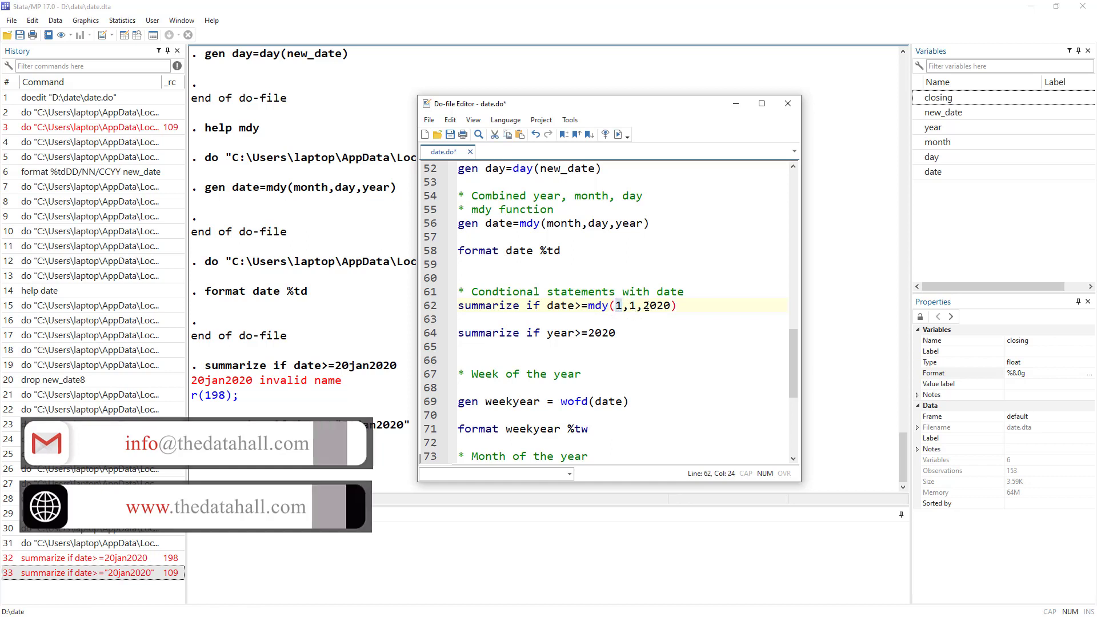
{"action": "double_click", "coordinate": [652, 306]}
{"action": "left_click", "coordinate": [430, 309]}
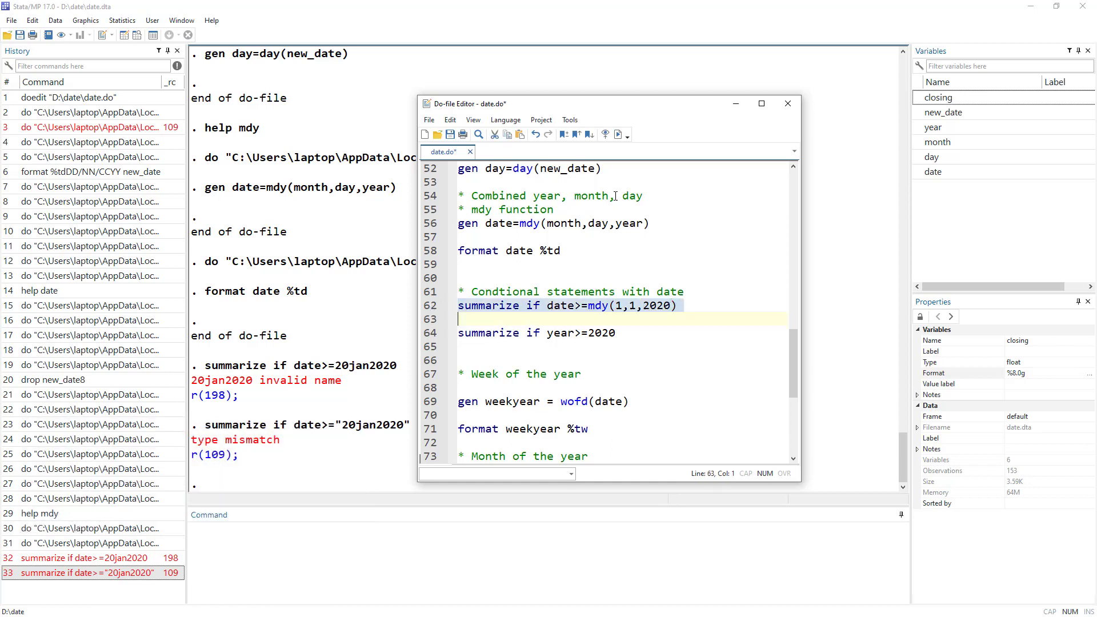
{"action": "left_click", "coordinate": [618, 134]}
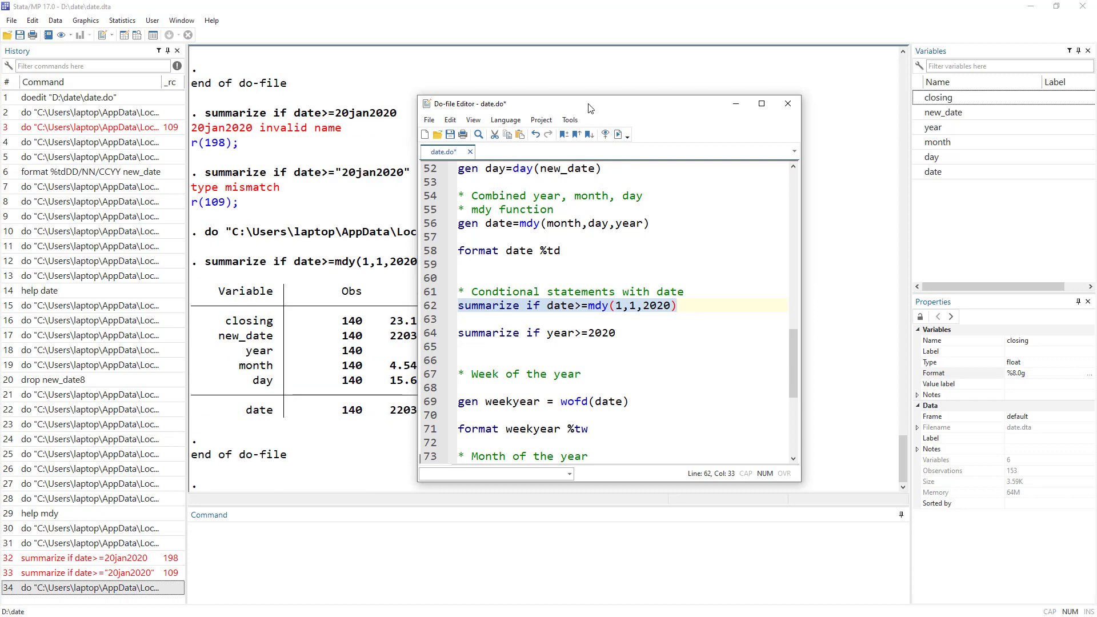
Step: Move the Do-file Editor aside to reveal the summary, then select the first date values in the data
{"action": "left_click_drag", "start_coordinate": [592, 109], "coordinate": [770, 71]}
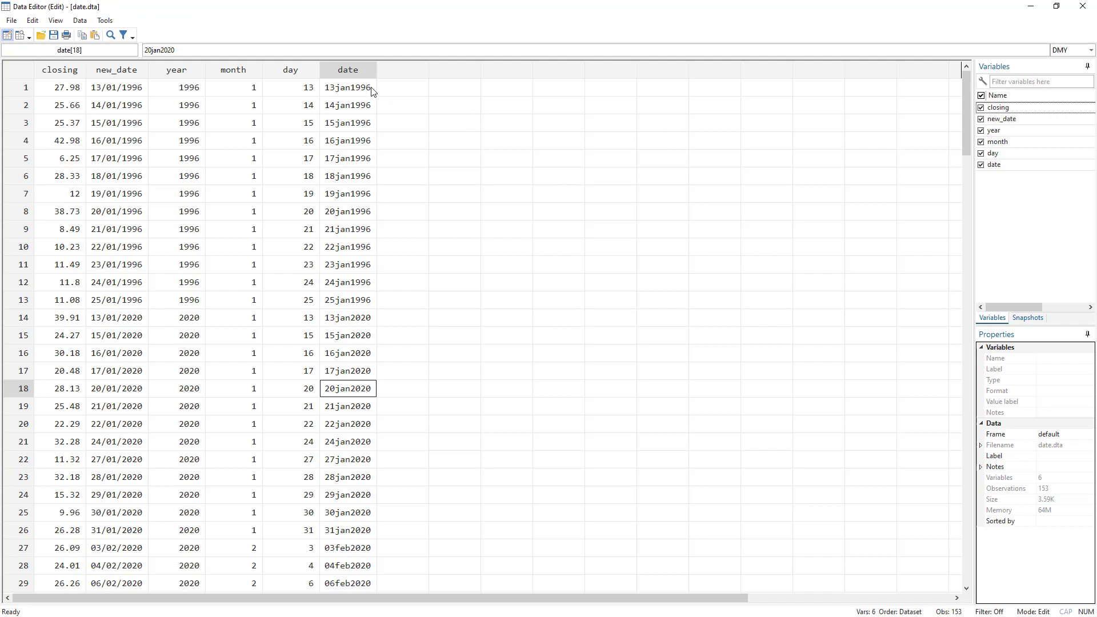
{"action": "left_click_drag", "start_coordinate": [371, 89], "coordinate": [341, 303]}
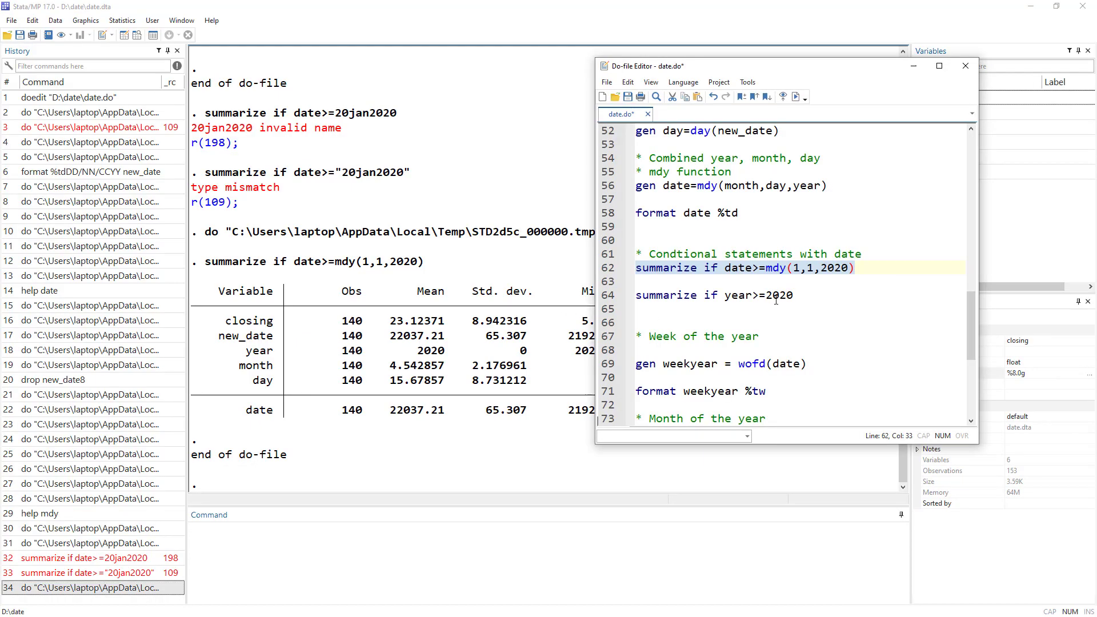
Step: Highlight summarize, if, year and 2020 on line 64, and where year is created on line 48
{"action": "double_click", "coordinate": [743, 296]}
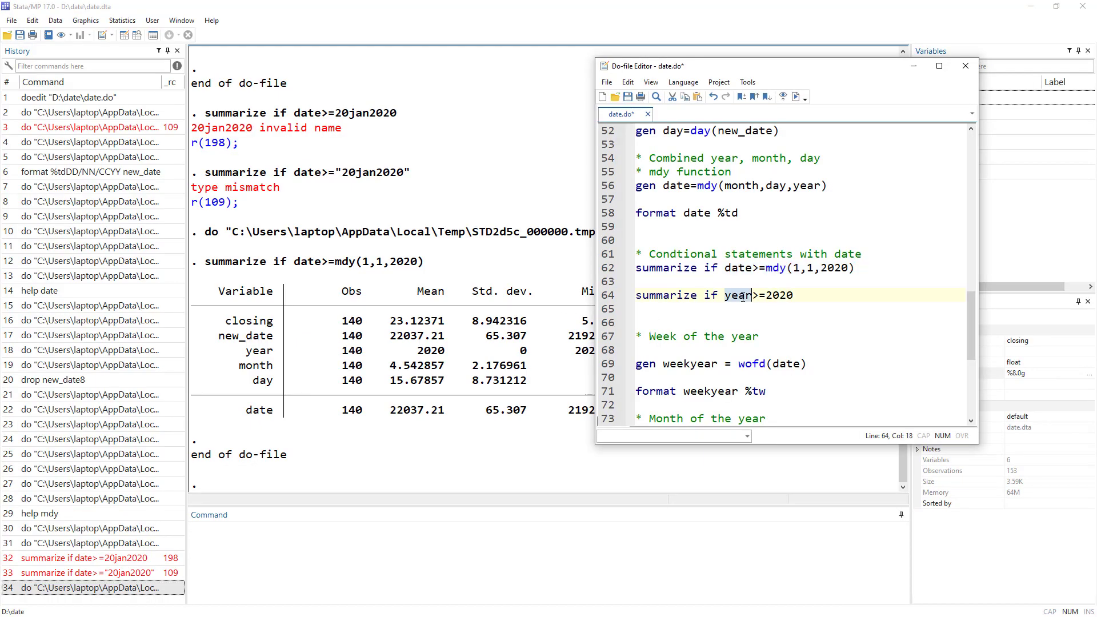
{"action": "double_click", "coordinate": [662, 294]}
{"action": "double_click", "coordinate": [711, 295]}
{"action": "double_click", "coordinate": [738, 294]}
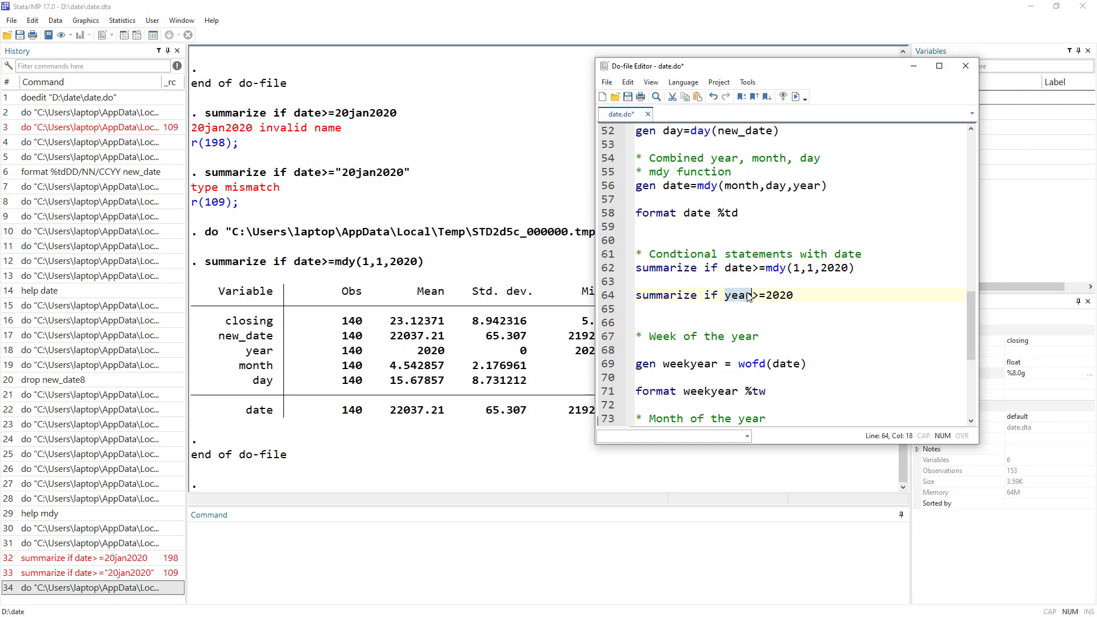
{"action": "double_click", "coordinate": [782, 296]}
{"action": "scroll", "coordinate": [762, 227], "scroll_direction": "up", "scroll_amount": 3}
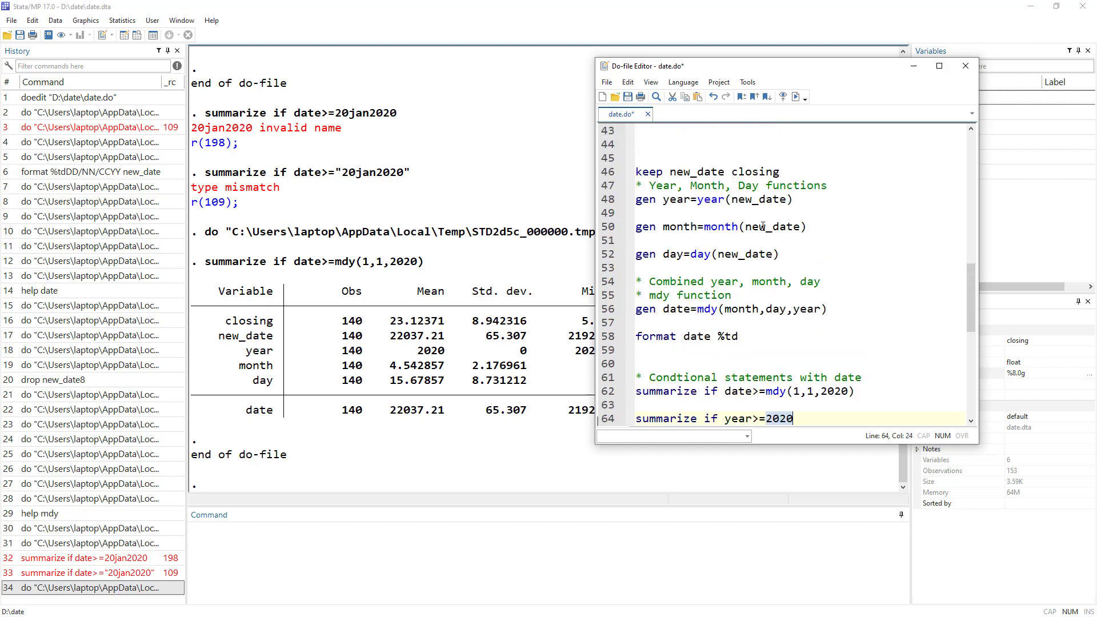
{"action": "double_click", "coordinate": [670, 201]}
{"action": "scroll", "coordinate": [760, 344], "scroll_direction": "down", "scroll_amount": 1}
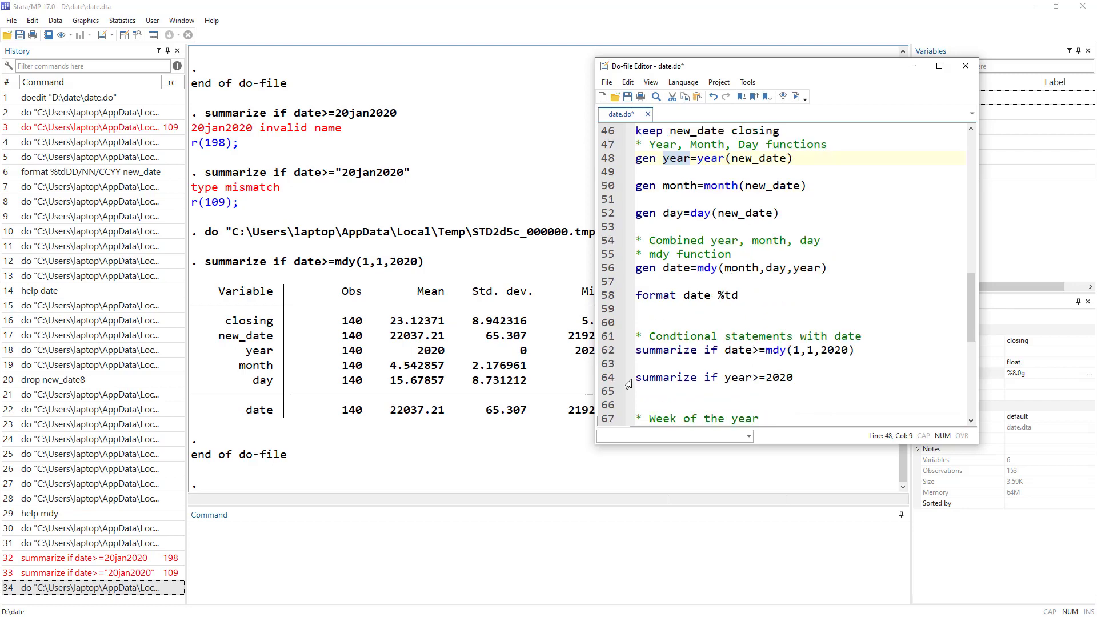
Step: Run summarize if year>=2020 and scroll through its 140-observation results
{"action": "left_click", "coordinate": [615, 379]}
{"action": "left_click", "coordinate": [796, 97]}
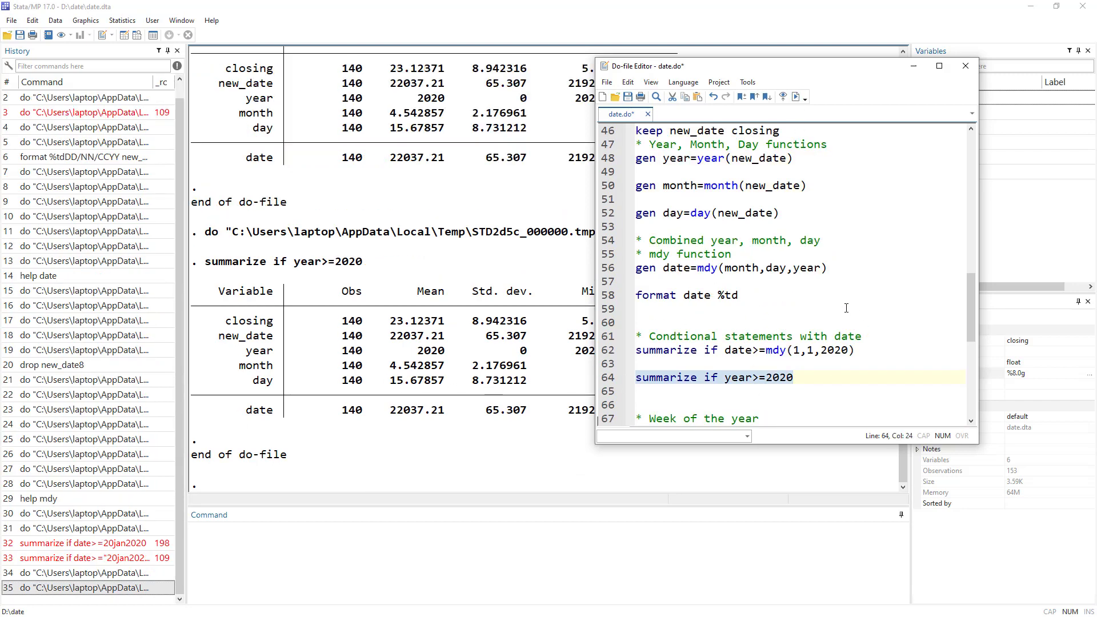
{"action": "scroll", "coordinate": [817, 313], "scroll_direction": "down", "scroll_amount": 6}
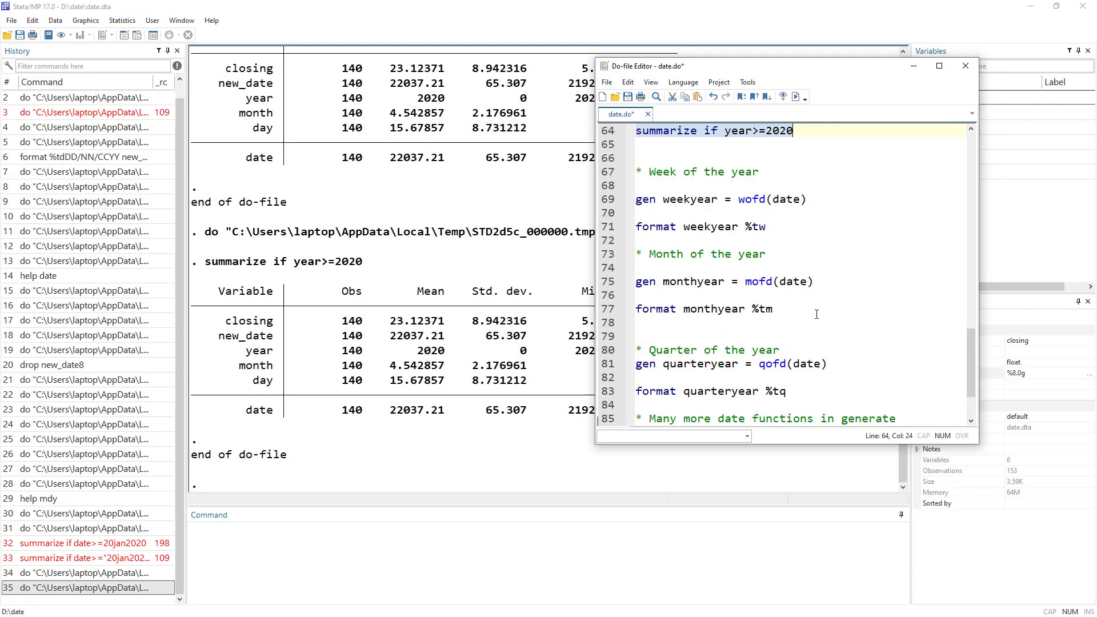
{"action": "scroll", "coordinate": [826, 297], "scroll_direction": "down", "scroll_amount": 1}
{"action": "scroll", "coordinate": [800, 303], "scroll_direction": "up", "scroll_amount": 2}
{"action": "scroll", "coordinate": [798, 306], "scroll_direction": "up", "scroll_amount": 1}
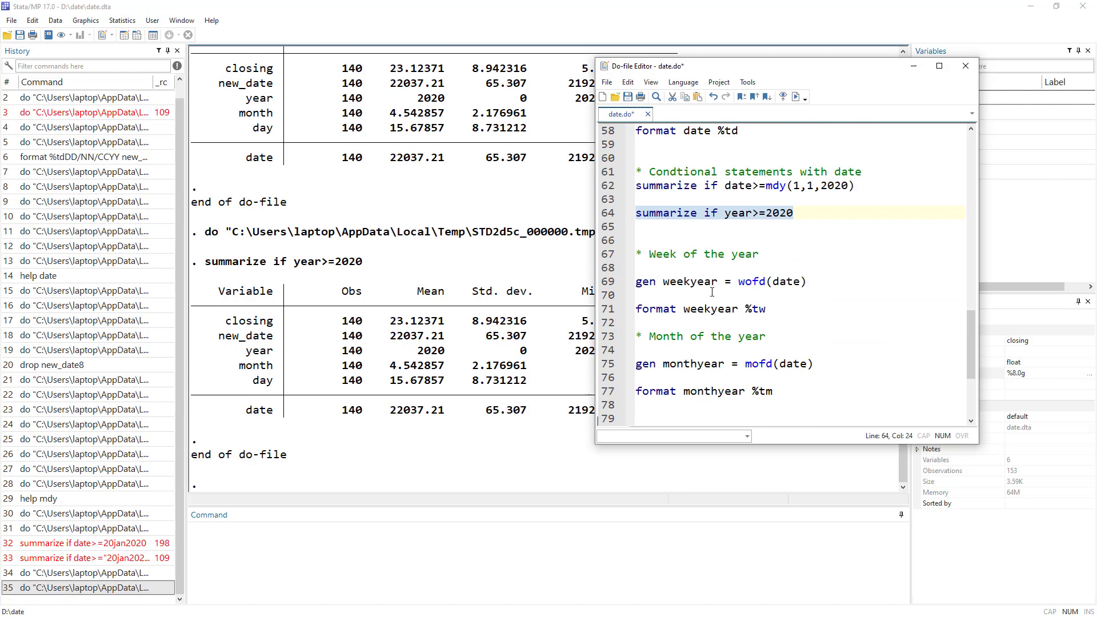
Step: Open the data browser and run gen weekyear = wofd(date) from line 69
{"action": "key", "text": "ctrl+8"}
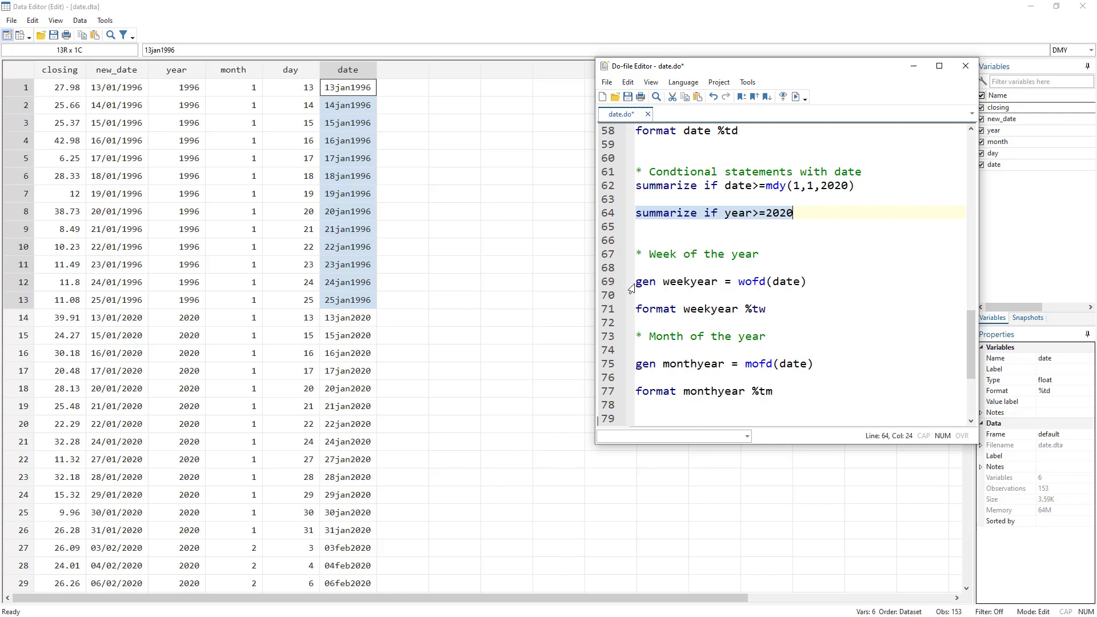
{"action": "left_click", "coordinate": [693, 285]}
{"action": "double_click", "coordinate": [693, 286]}
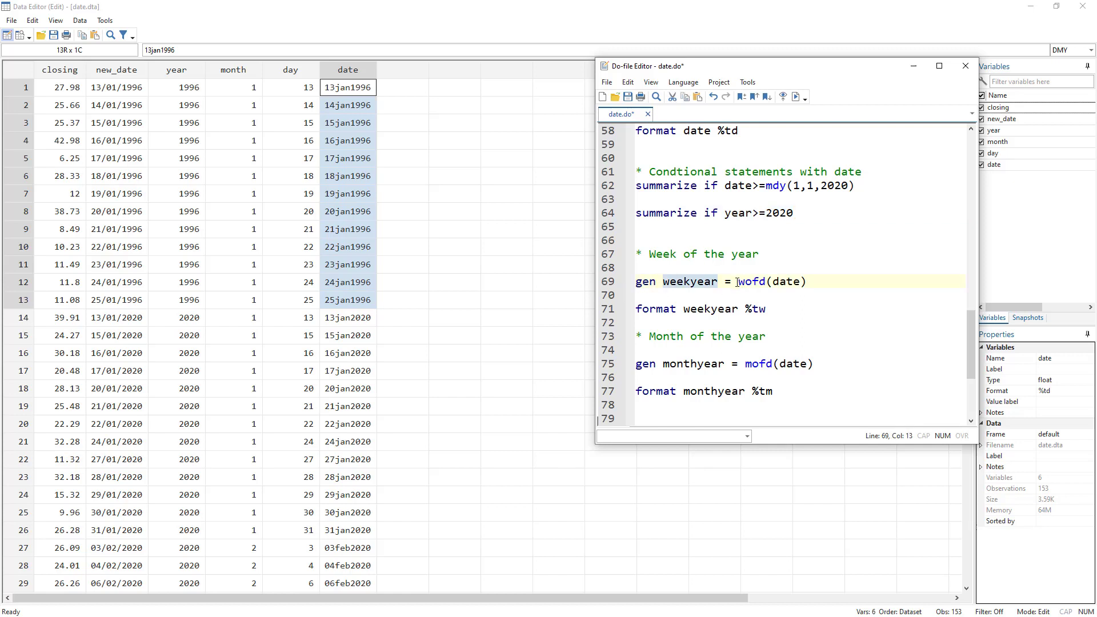
{"action": "left_click", "coordinate": [750, 282]}
{"action": "double_click", "coordinate": [749, 282]}
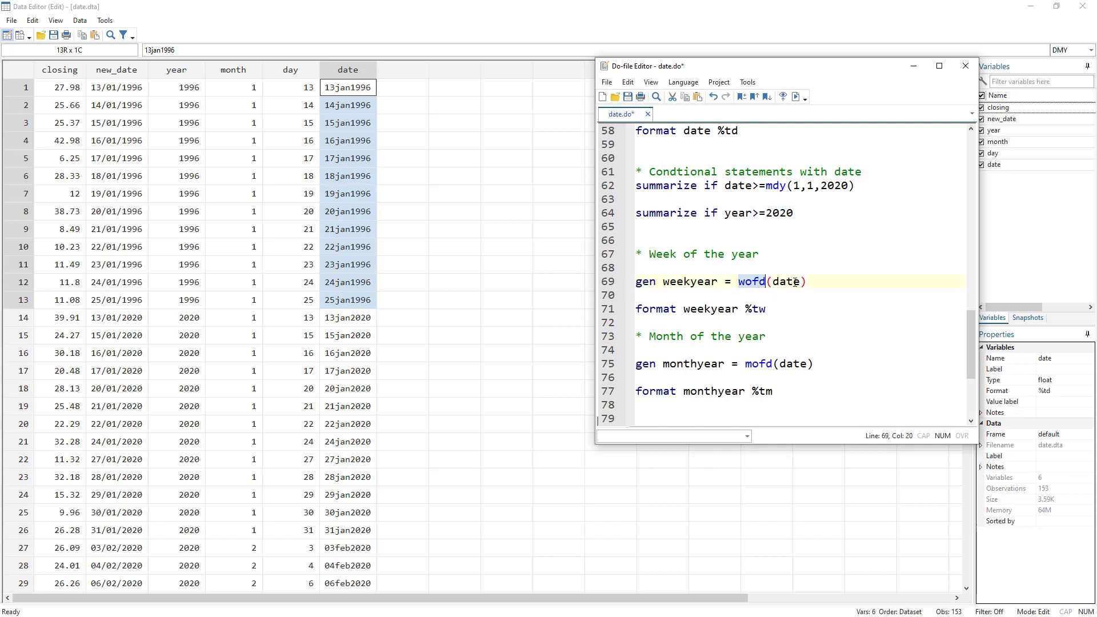
{"action": "double_click", "coordinate": [795, 282]}
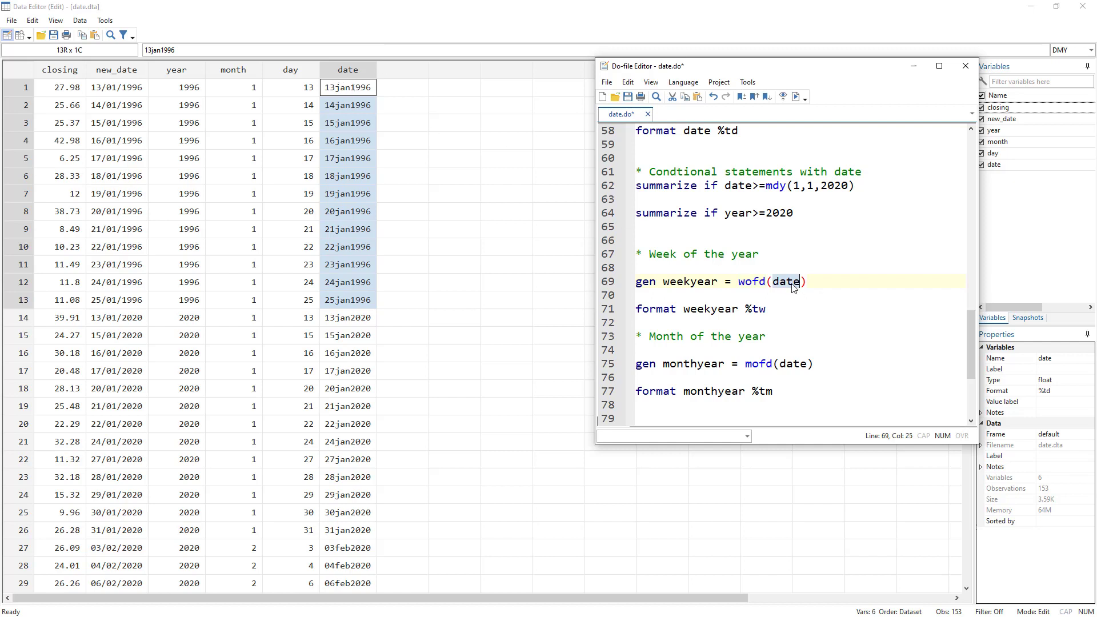
{"action": "left_click", "coordinate": [609, 283]}
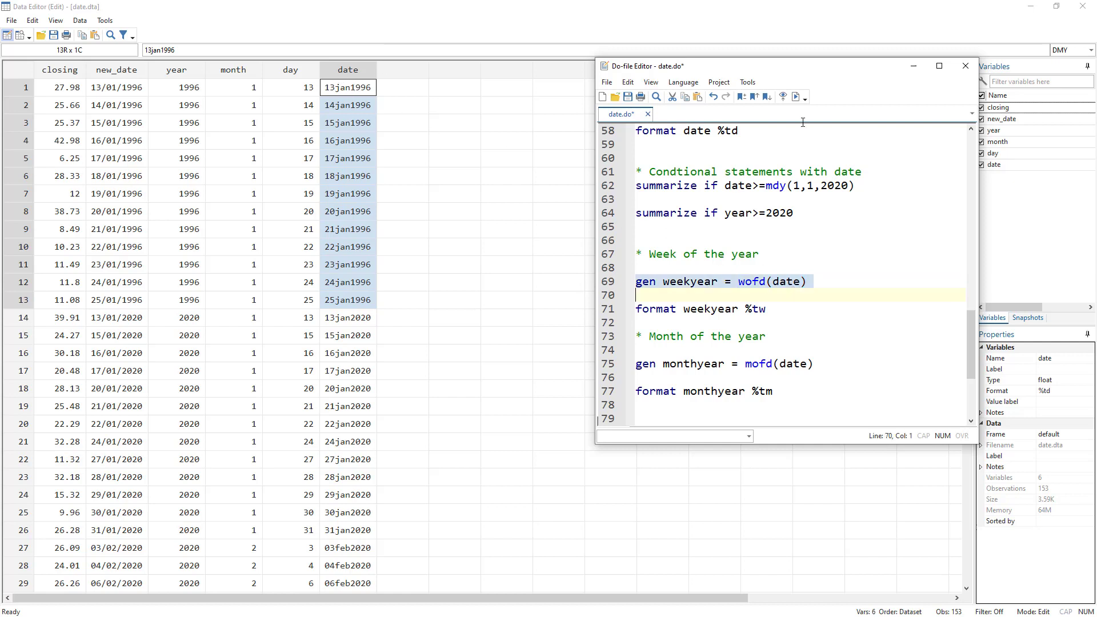
{"action": "left_click", "coordinate": [796, 97]}
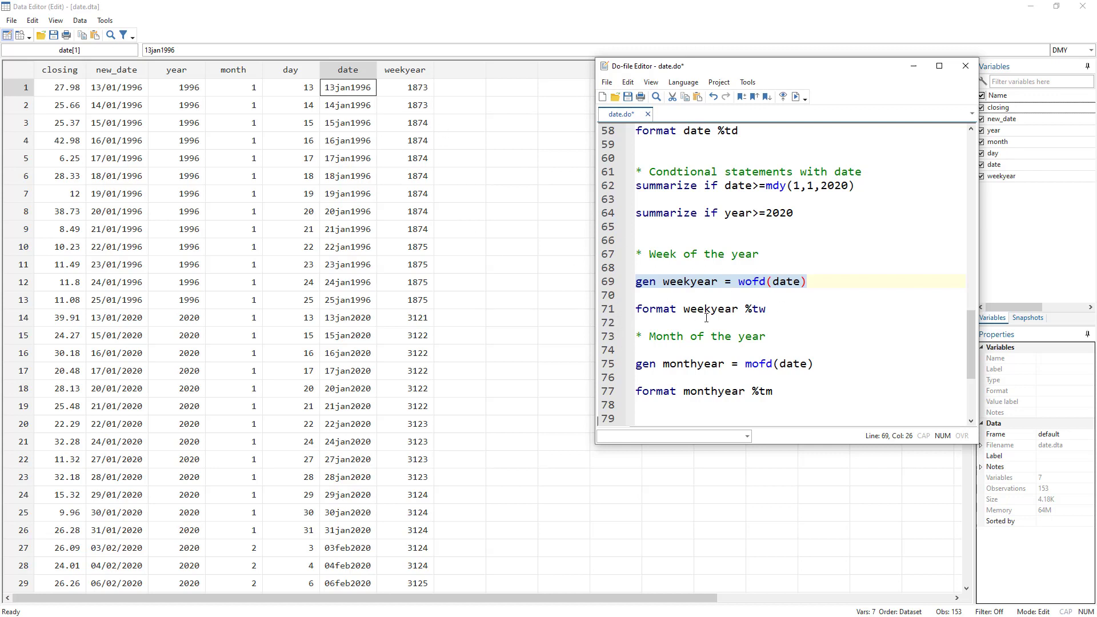
Step: Highlight weekyear and the %tw code, then select the format weekyear %tw line 71
{"action": "left_click", "coordinate": [663, 313]}
{"action": "double_click", "coordinate": [704, 309]}
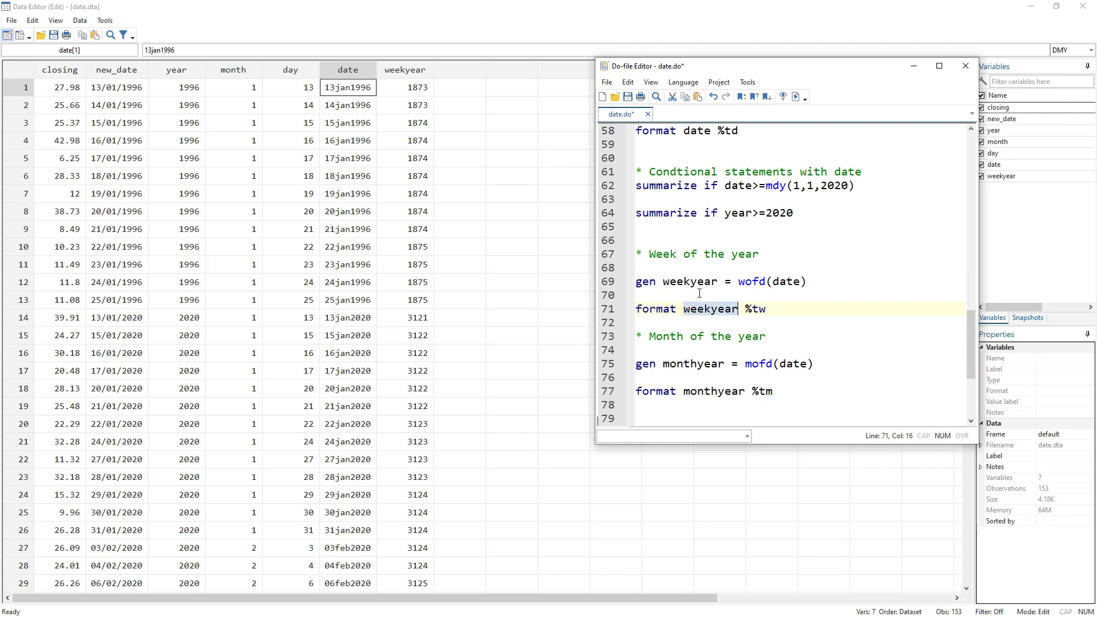
{"action": "left_click_drag", "start_coordinate": [769, 314], "coordinate": [748, 310]}
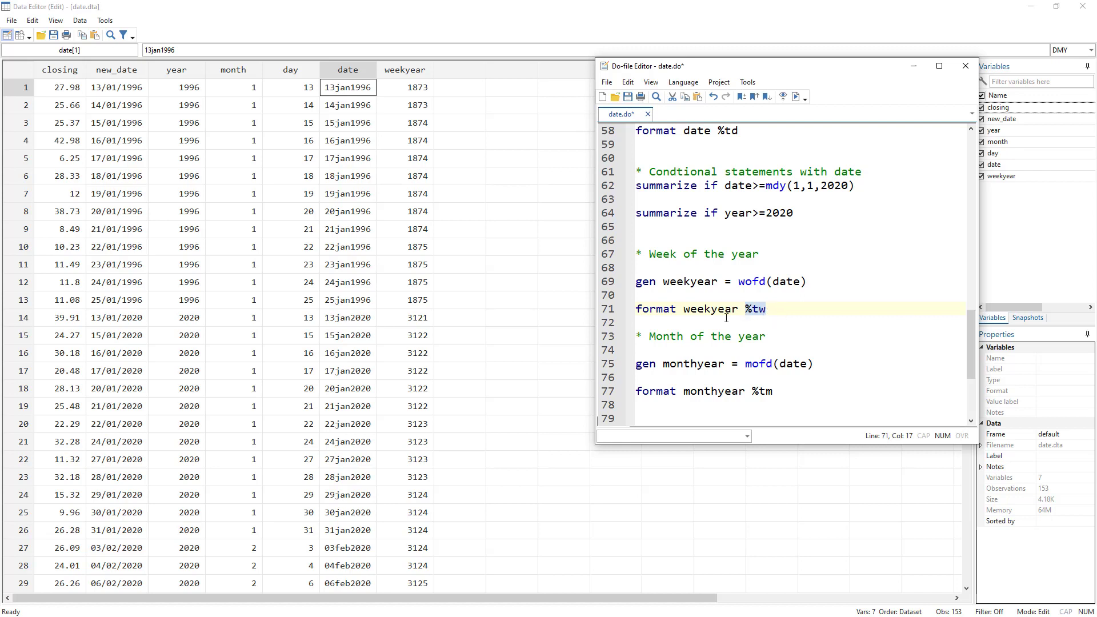
{"action": "left_click", "coordinate": [607, 310]}
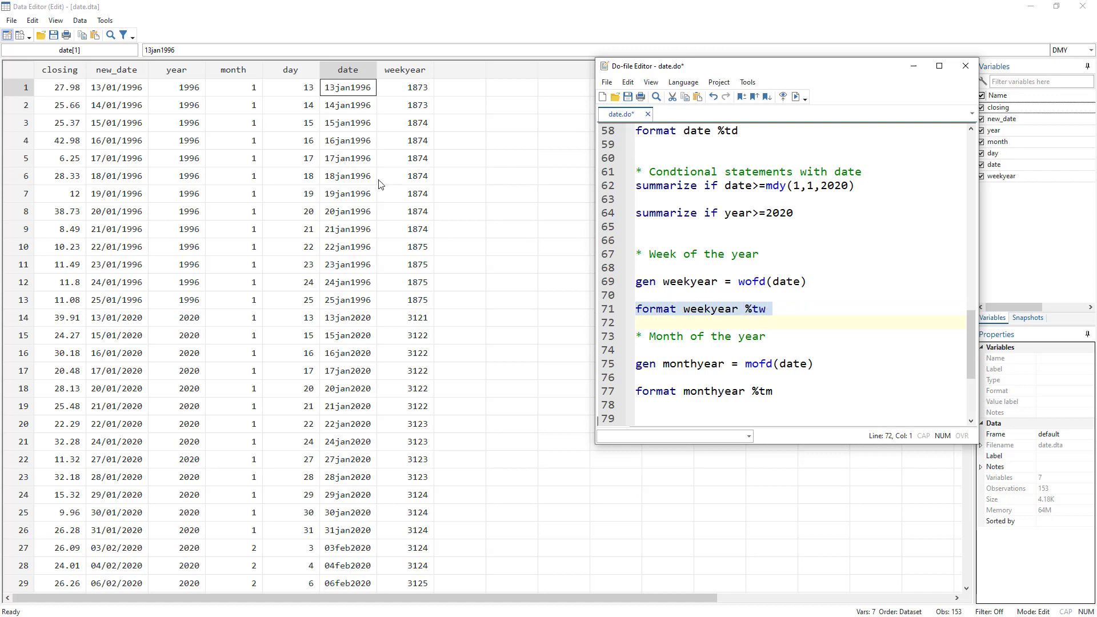
Step: Run format weekyear %tw and scroll the data to see weekly dates like 1996w2 and 2020w3
{"action": "left_click", "coordinate": [801, 102]}
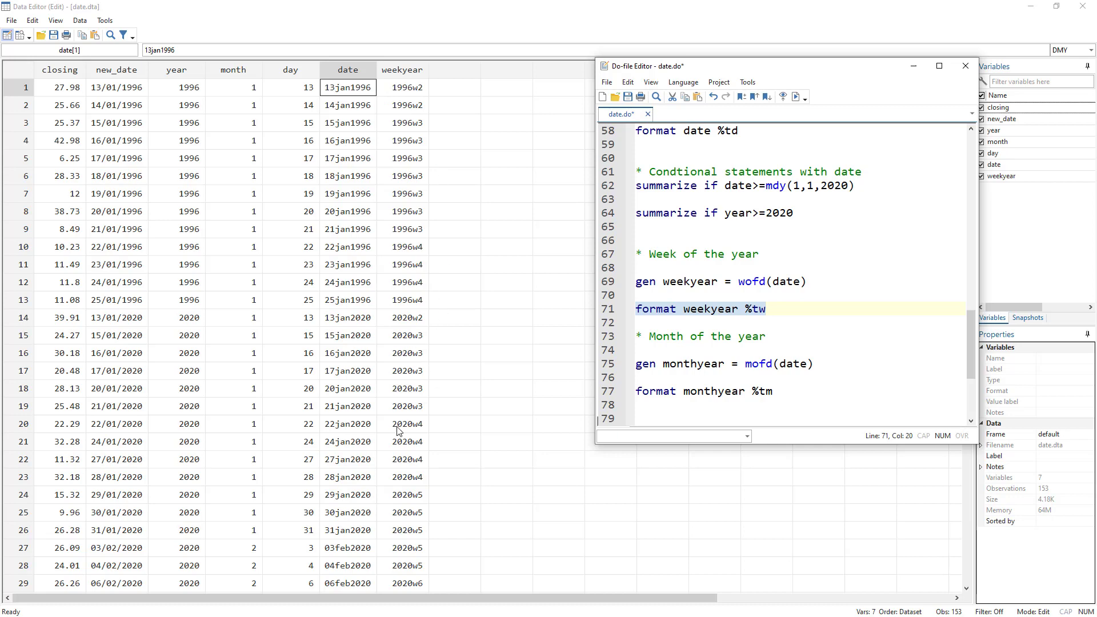
{"action": "scroll", "coordinate": [417, 473], "scroll_direction": "down", "scroll_amount": 3}
{"action": "scroll", "coordinate": [400, 388], "scroll_direction": "up", "scroll_amount": 3}
{"action": "scroll", "coordinate": [748, 298], "scroll_direction": "down", "scroll_amount": 1}
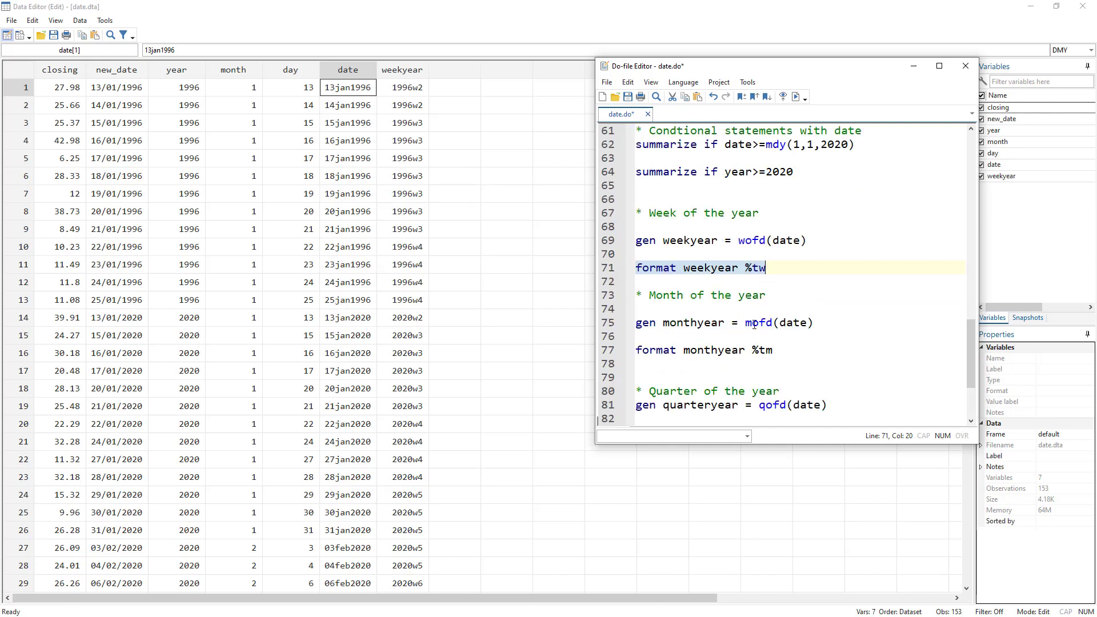
Step: Run gen monthyear = mofd(date) together with format monthyear %tm
{"action": "double_click", "coordinate": [760, 324]}
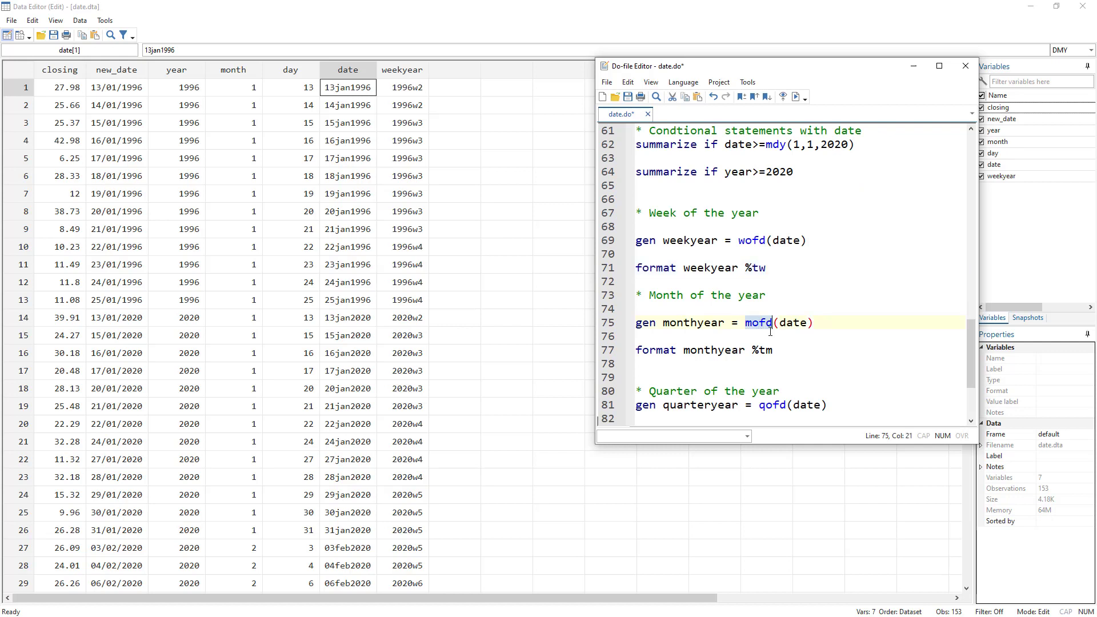
{"action": "left_click", "coordinate": [609, 328]}
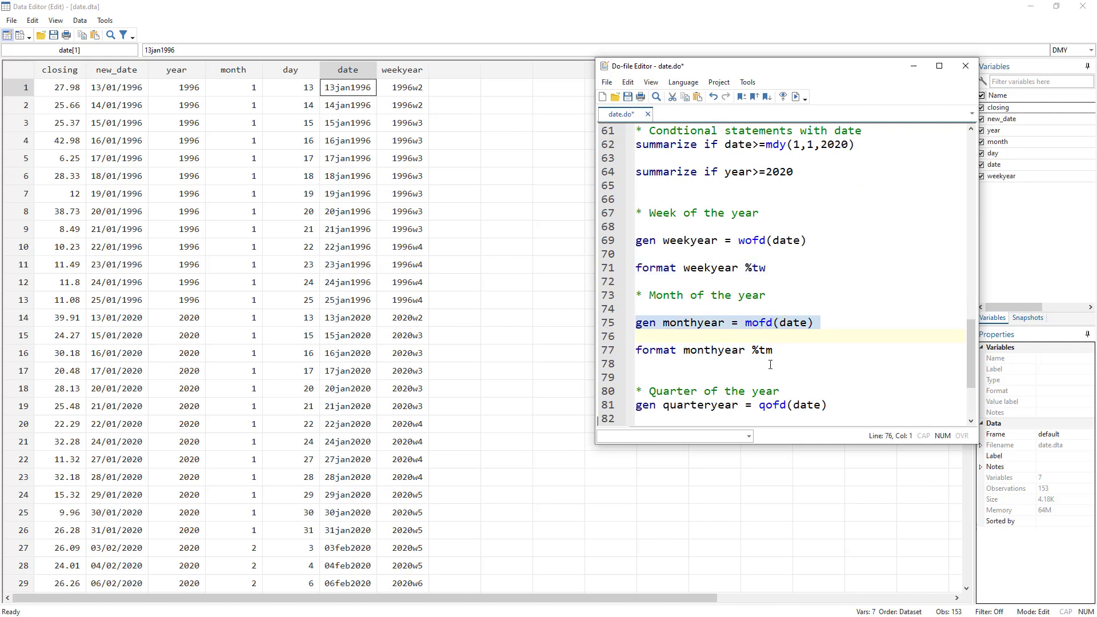
{"action": "left_click_drag", "start_coordinate": [773, 353], "coordinate": [757, 353]}
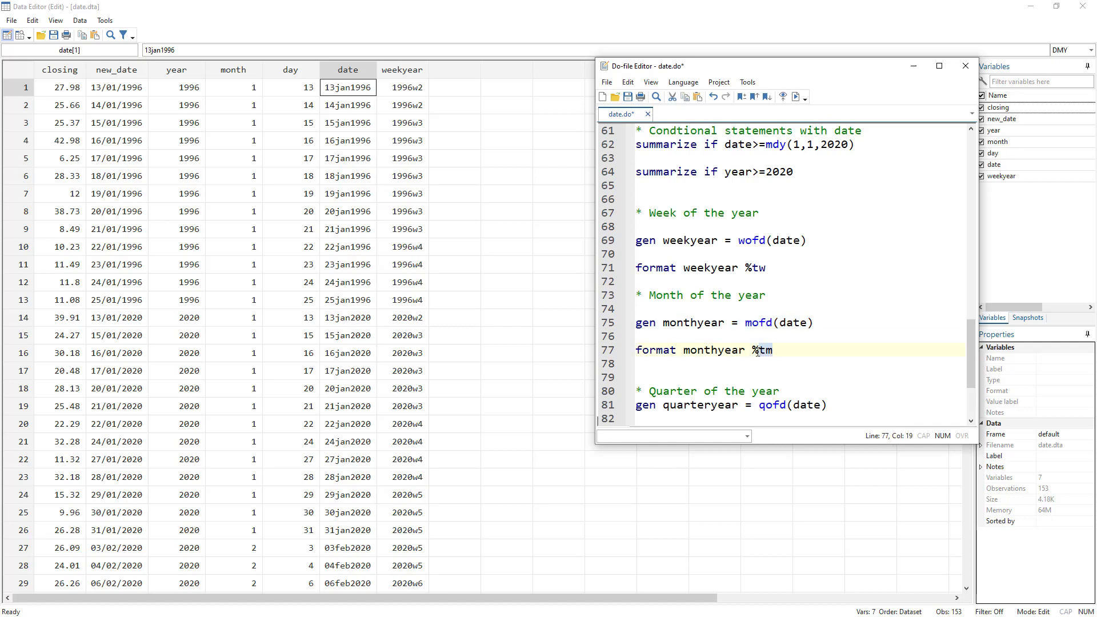
{"action": "left_click_drag", "start_coordinate": [616, 328], "coordinate": [607, 355]}
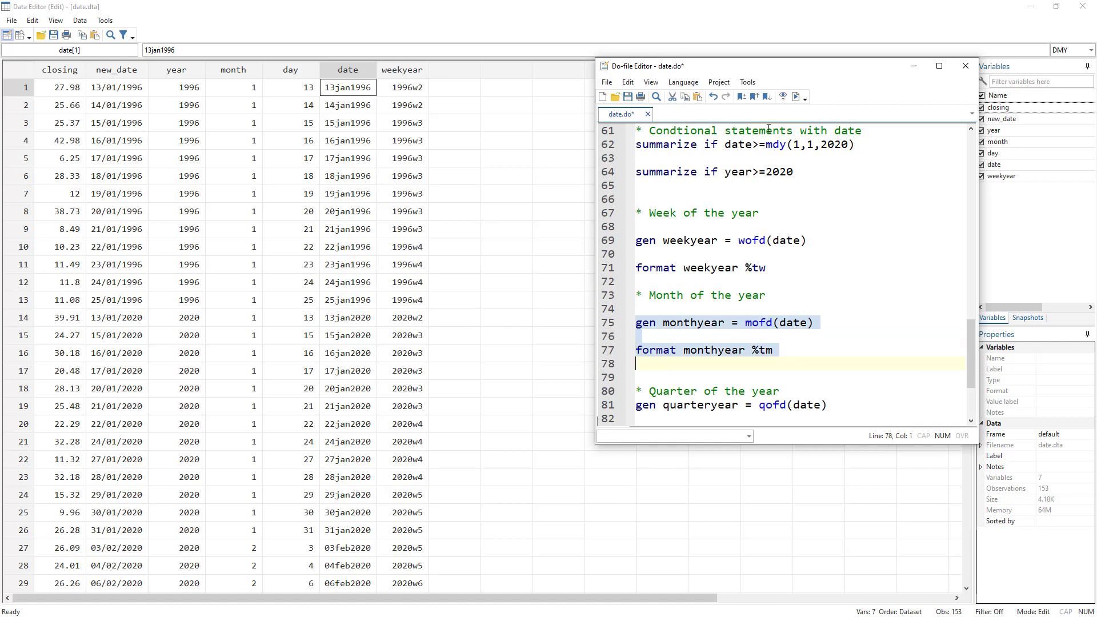
{"action": "left_click", "coordinate": [795, 96]}
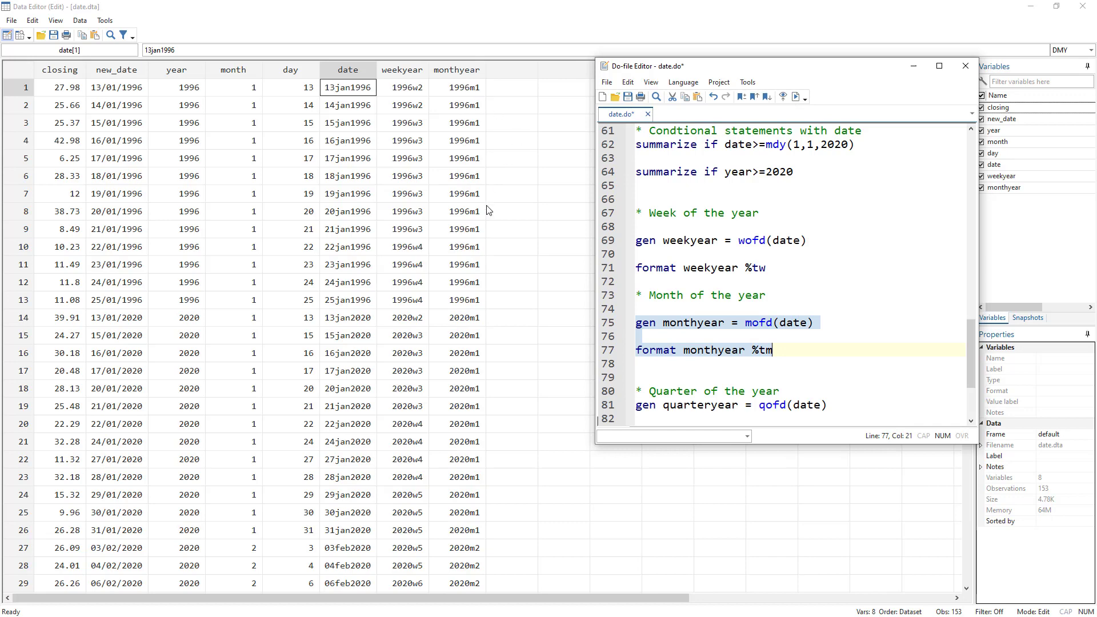
Step: Scroll the data to the 2020m3 monthyear value in row 55, then return to the do-file
{"action": "scroll", "coordinate": [481, 452], "scroll_direction": "down", "scroll_amount": 5}
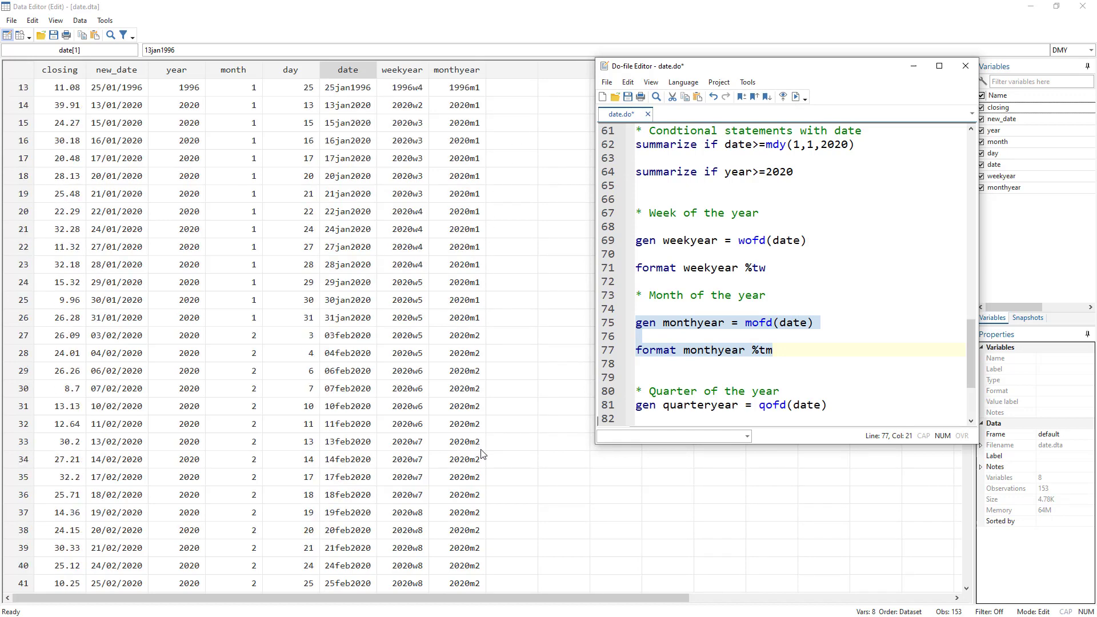
{"action": "scroll", "coordinate": [486, 474], "scroll_direction": "down", "scroll_amount": 5}
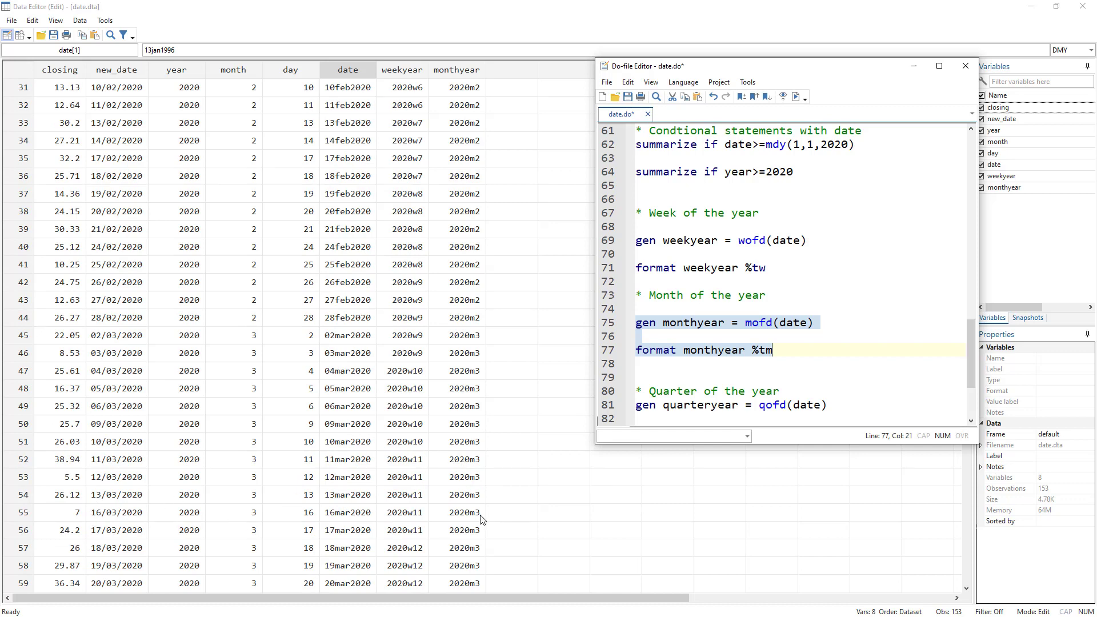
{"action": "left_click", "coordinate": [463, 519]}
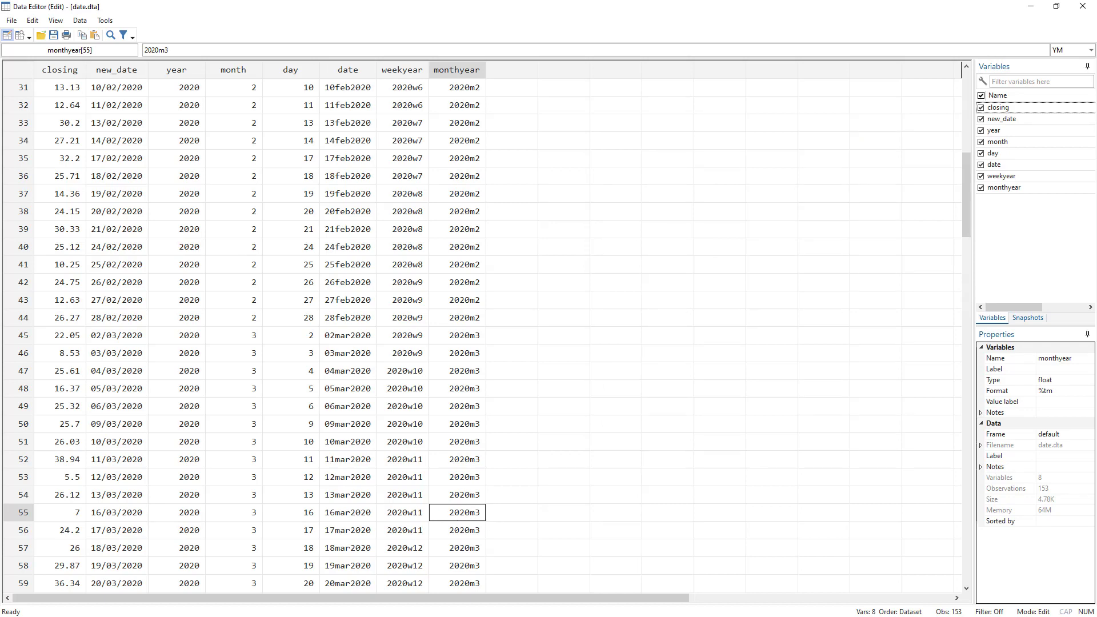
{"action": "key", "text": "alt+Tab"}
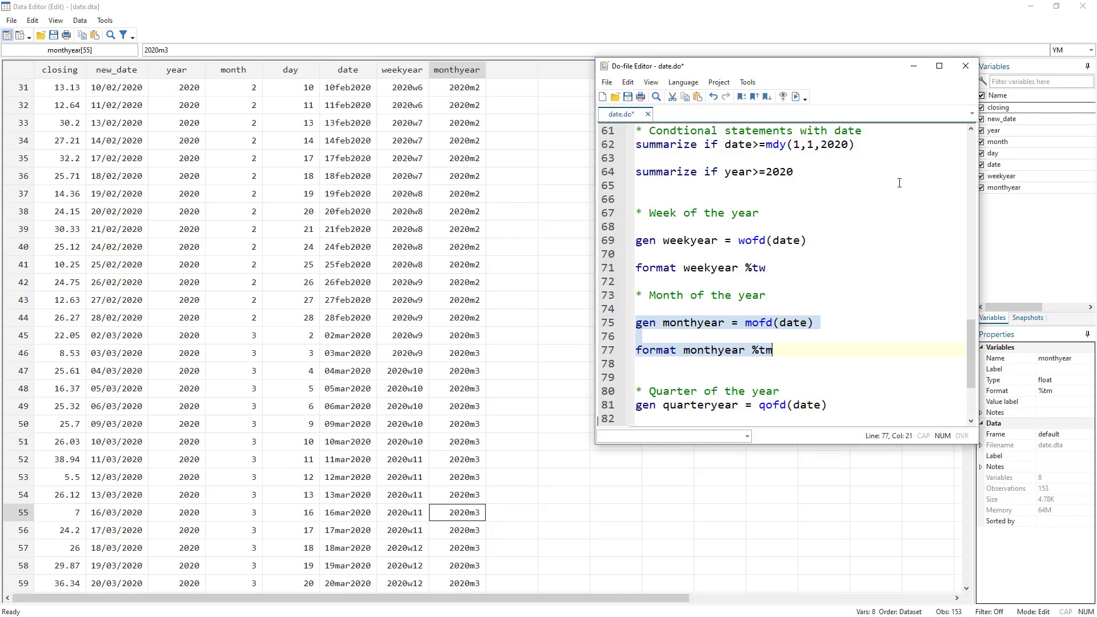
{"action": "scroll", "coordinate": [789, 286], "scroll_direction": "down", "scroll_amount": 2}
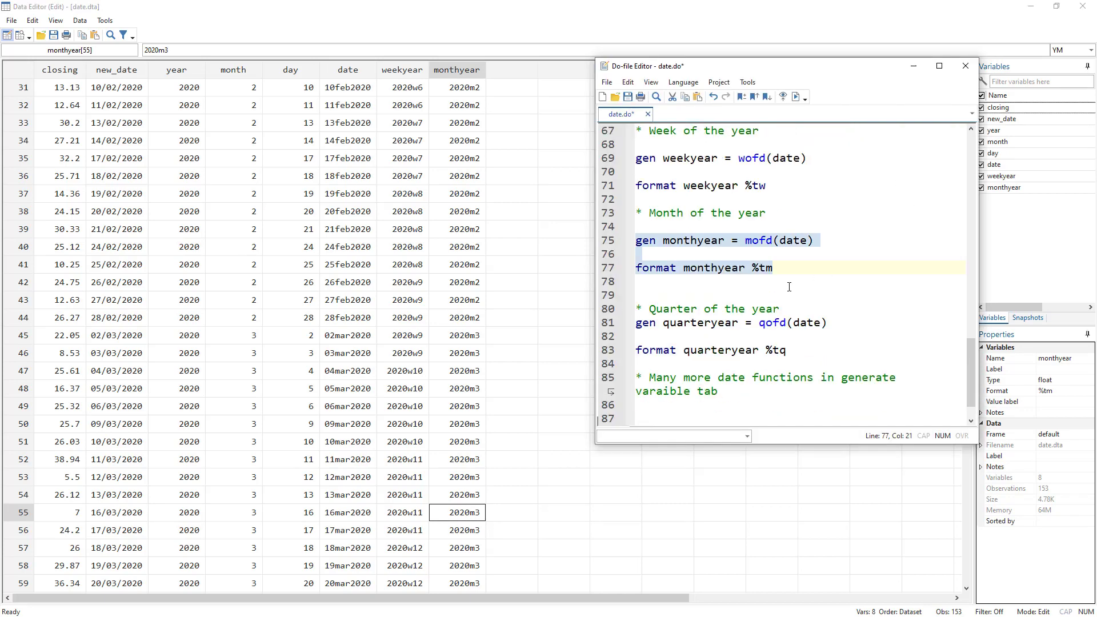
Step: Run lines 81–83: gen quarteryear = qofd(date) and format quarteryear %tq
{"action": "double_click", "coordinate": [776, 324]}
{"action": "left_click_drag", "start_coordinate": [798, 348], "coordinate": [777, 351]}
{"action": "left_click", "coordinate": [606, 323]}
{"action": "left_click", "coordinate": [608, 350]}
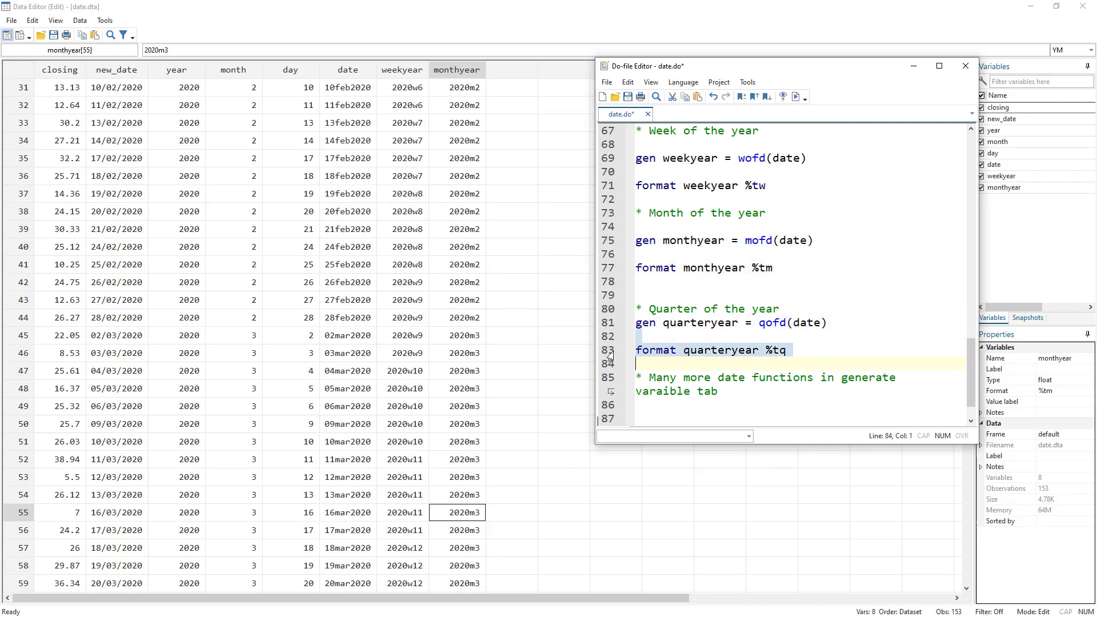
{"action": "left_click_drag", "start_coordinate": [606, 325], "coordinate": [610, 355]}
{"action": "left_click", "coordinate": [794, 100]}
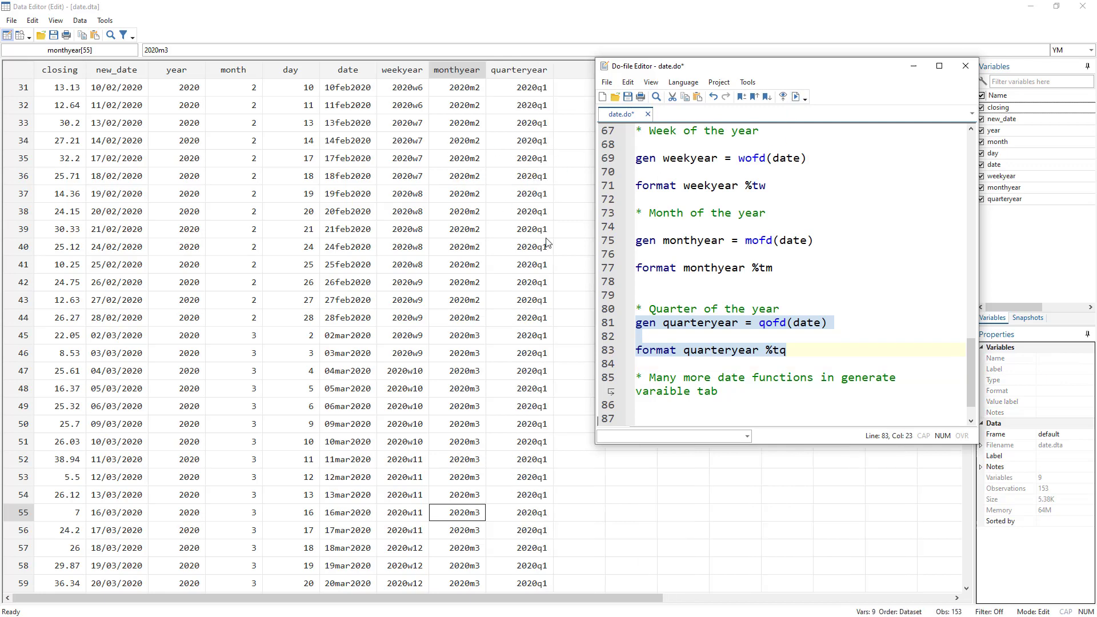
Step: Inspect row 64 (01/04/2020) across all date variables, then switch to the main Stata window
{"action": "scroll", "coordinate": [527, 371], "scroll_direction": "down", "scroll_amount": 3}
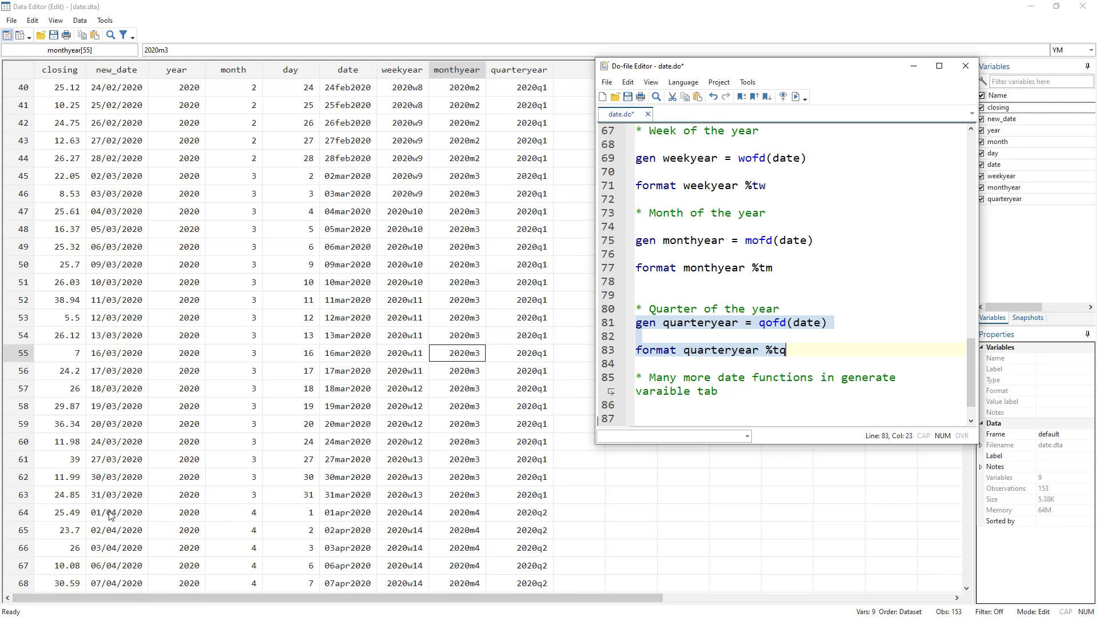
{"action": "left_click", "coordinate": [114, 515]}
{"action": "left_click_drag", "start_coordinate": [158, 517], "coordinate": [531, 521]}
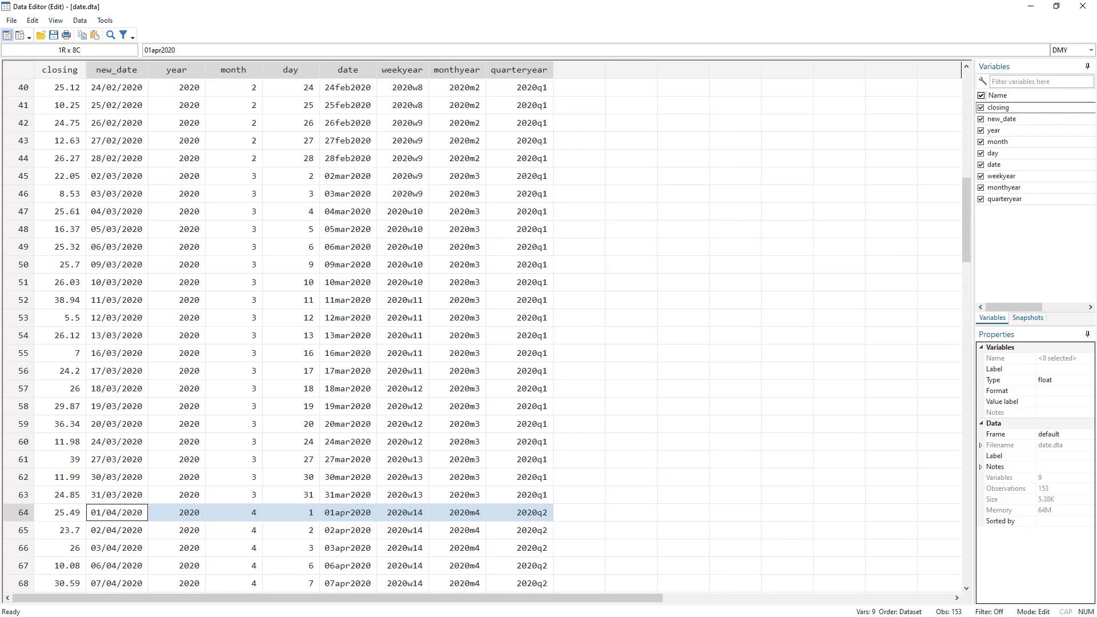
{"action": "key", "text": "alt+Tab"}
{"action": "scroll", "coordinate": [768, 320], "scroll_direction": "down", "scroll_amount": 1}
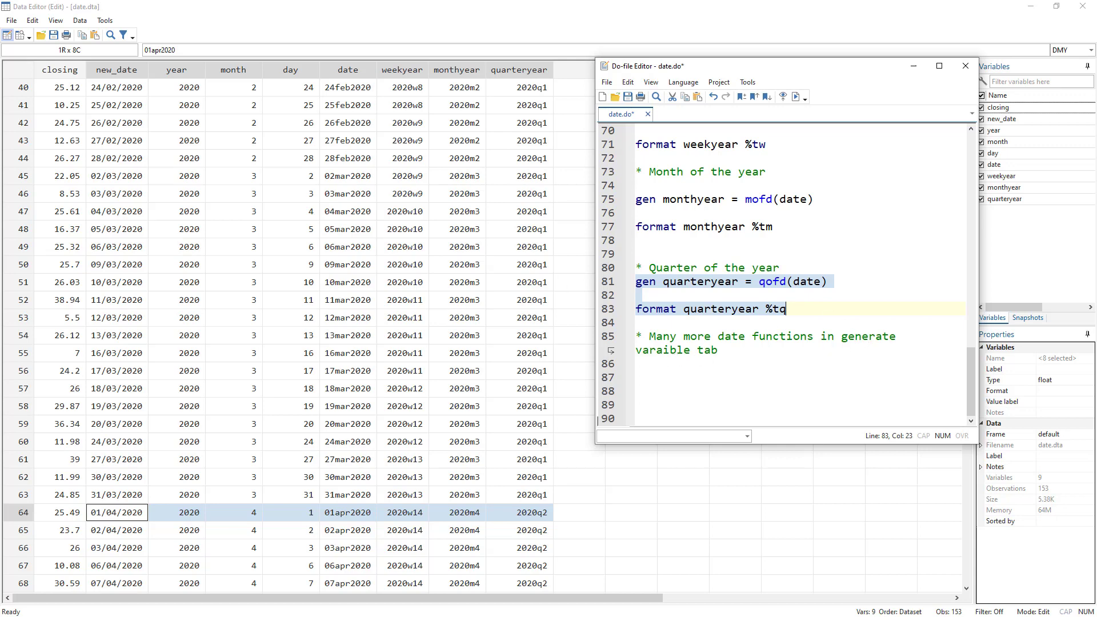
{"action": "key", "text": "alt+Tab"}
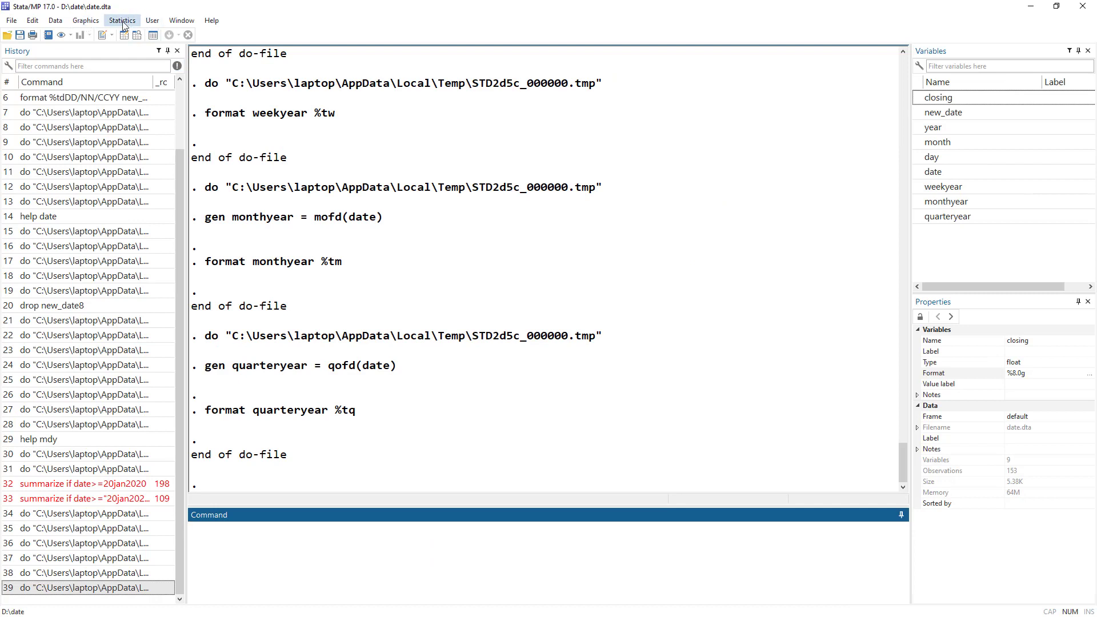
Step: Open the generate dialog via Data > Create or change data > Create new variable
{"action": "left_click", "coordinate": [55, 21]}
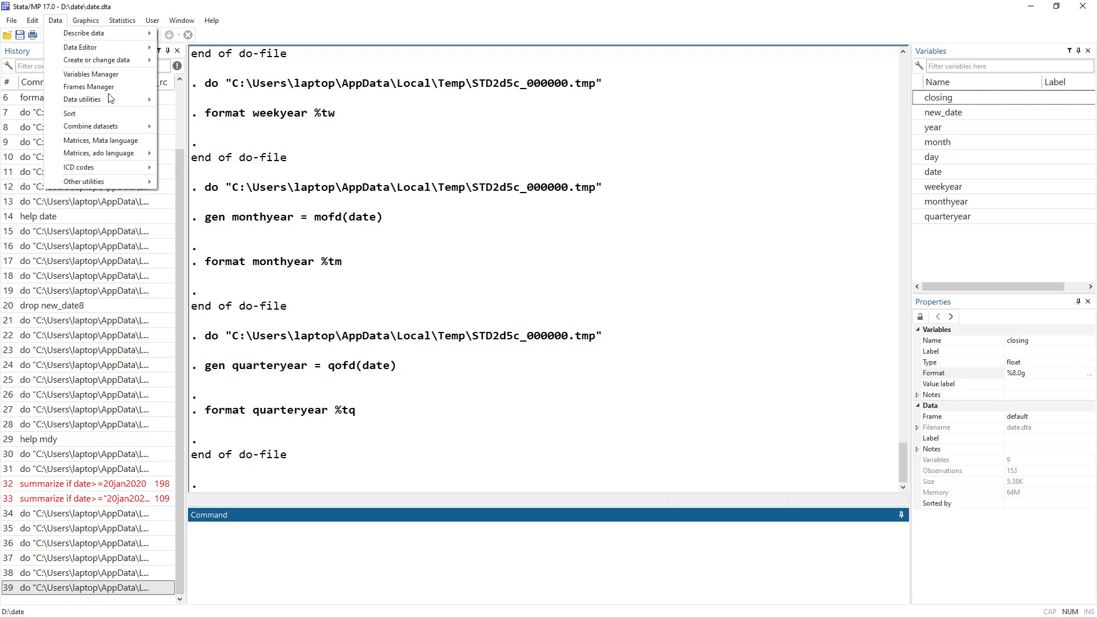
{"action": "mouse_move", "coordinate": [114, 60]}
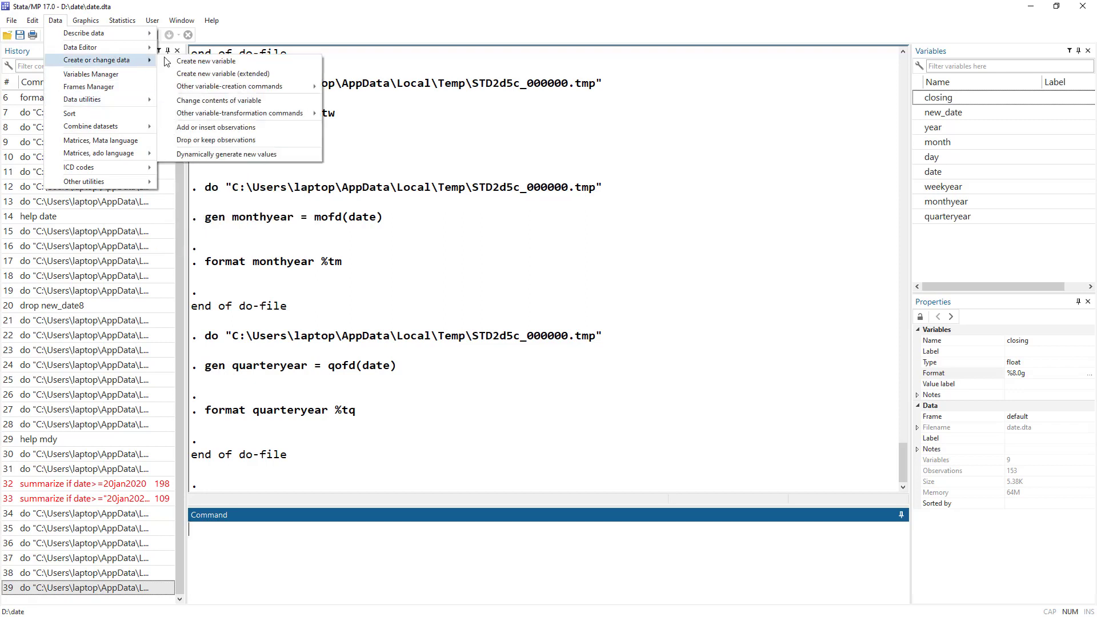
{"action": "left_click", "coordinate": [204, 62]}
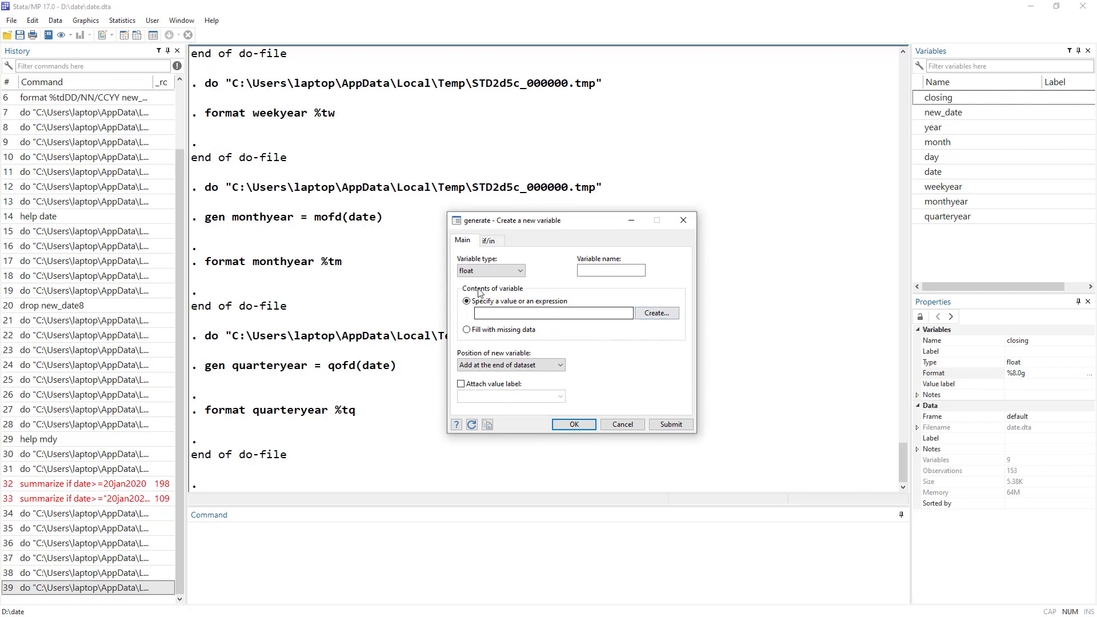
Step: Open the Expression Builder from the generate dialog and list the Date and time functions
{"action": "left_click", "coordinate": [654, 314]}
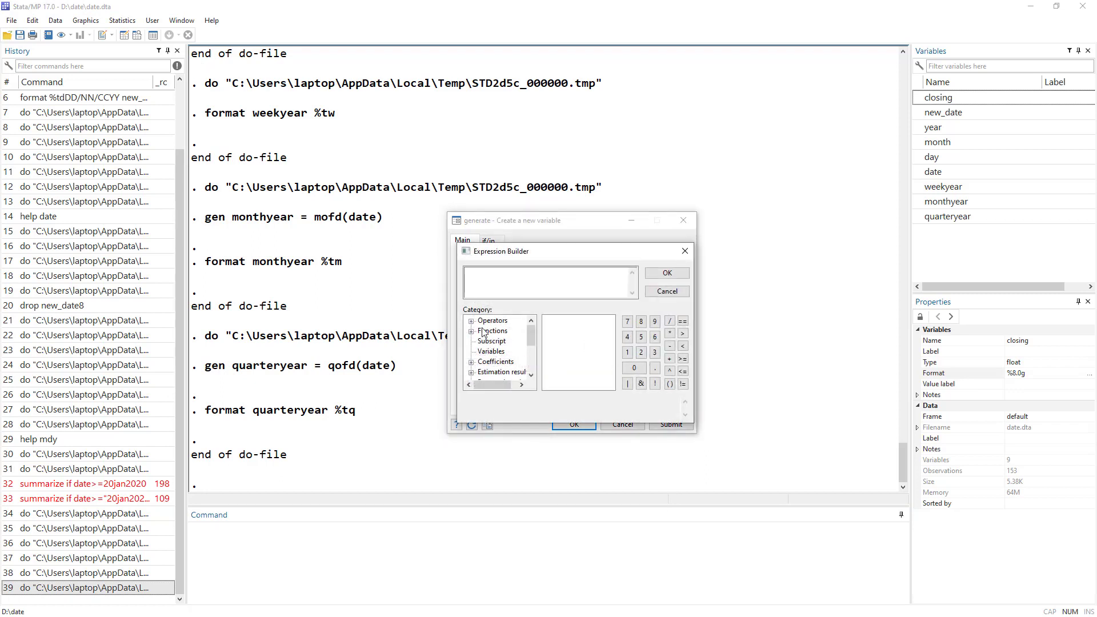
{"action": "left_click", "coordinate": [471, 331]}
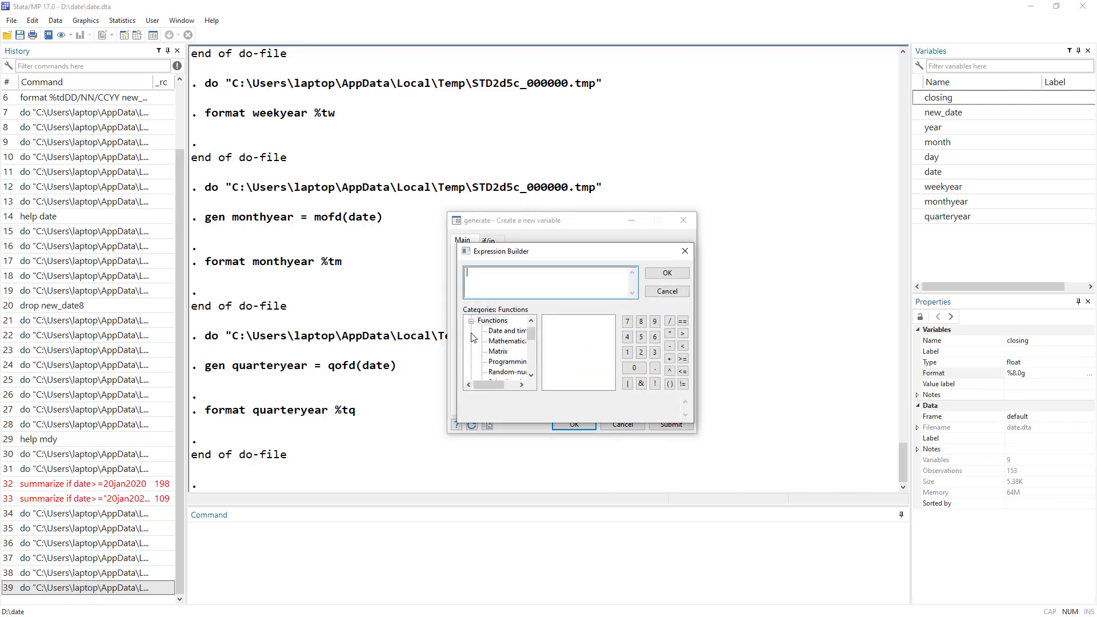
{"action": "left_click", "coordinate": [503, 331]}
{"action": "scroll", "coordinate": [571, 352], "scroll_direction": "down", "scroll_amount": 14}
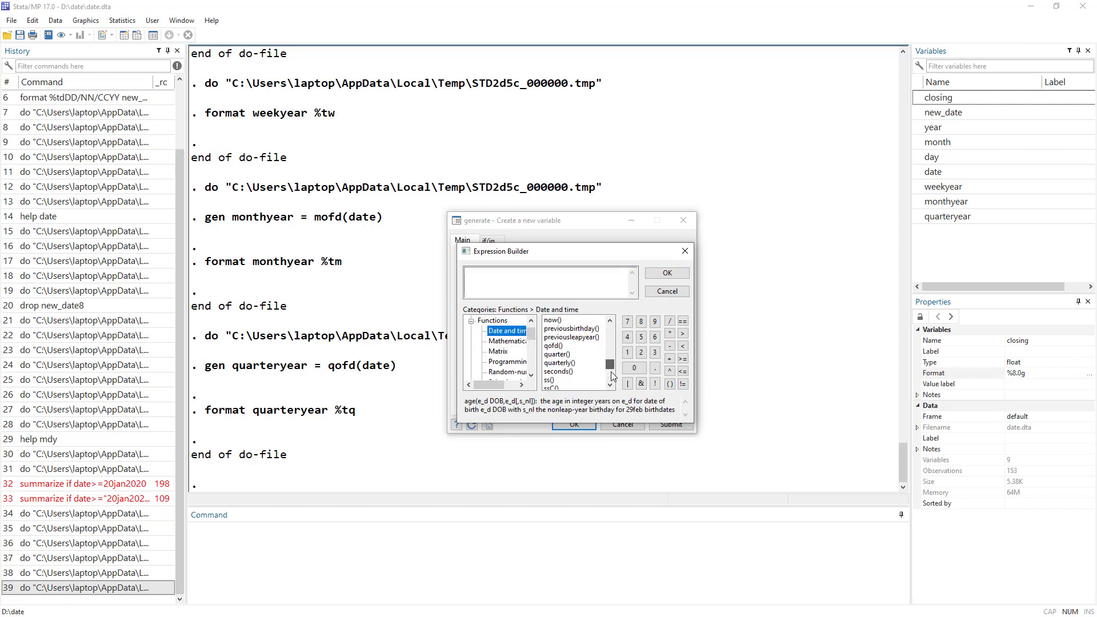
{"action": "scroll", "coordinate": [589, 351], "scroll_direction": "up", "scroll_amount": 10}
{"action": "scroll", "coordinate": [574, 354], "scroll_direction": "down", "scroll_amount": 3}
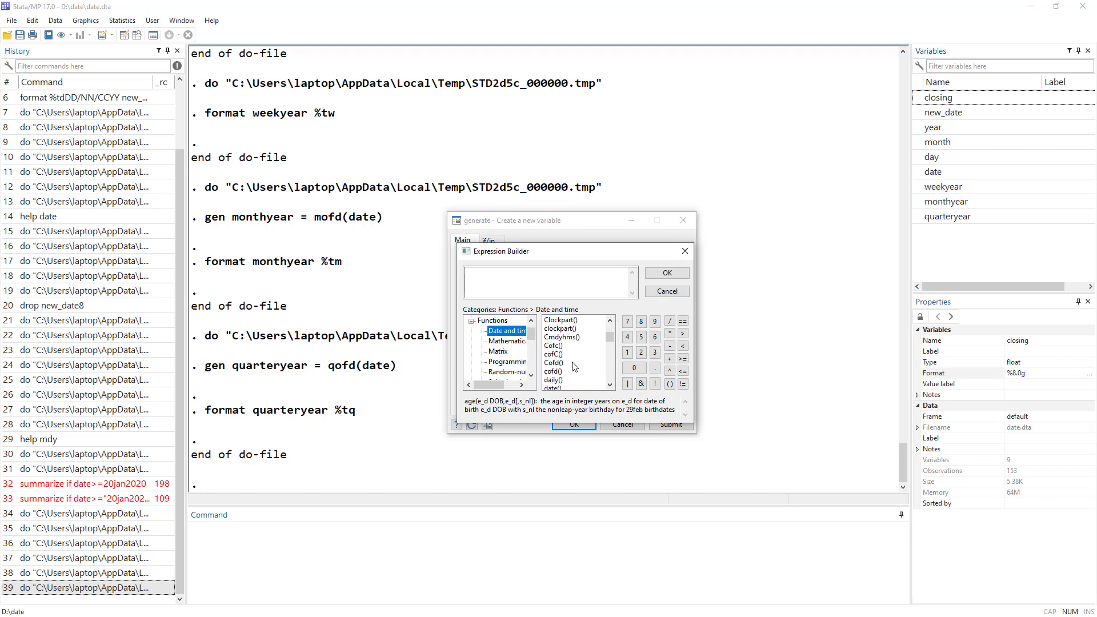
{"action": "scroll", "coordinate": [571, 368], "scroll_direction": "down", "scroll_amount": 3}
Step: Read the descriptions of the date(), day() and mdy() functions
{"action": "left_click", "coordinate": [570, 362]}
{"action": "scroll", "coordinate": [589, 371], "scroll_direction": "down", "scroll_amount": 1}
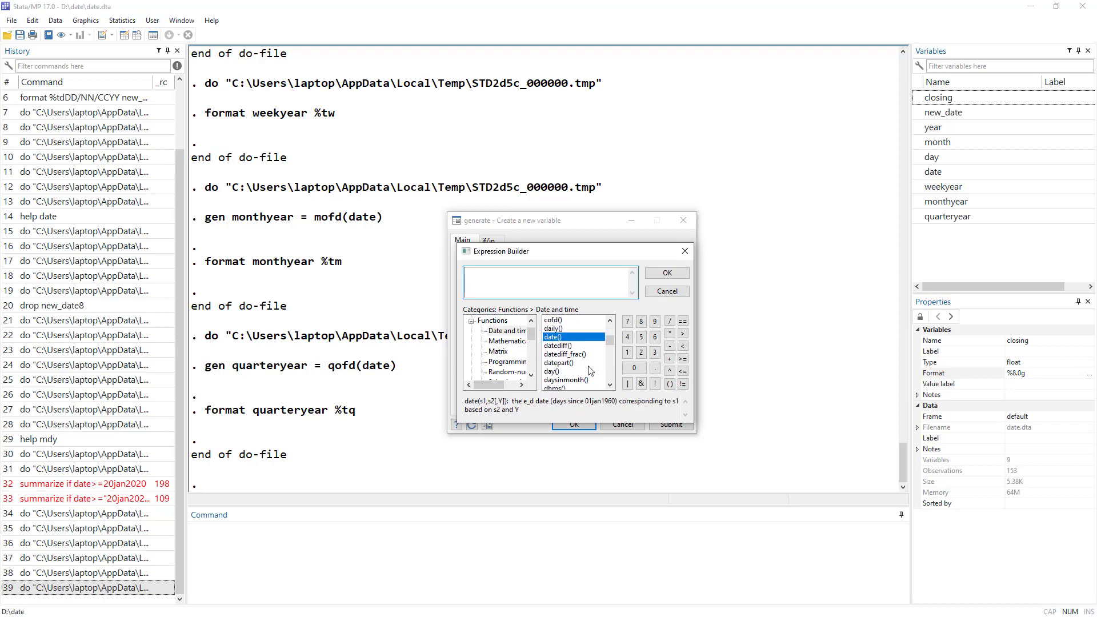
{"action": "left_click", "coordinate": [554, 371]}
{"action": "scroll", "coordinate": [578, 372], "scroll_direction": "down", "scroll_amount": 2}
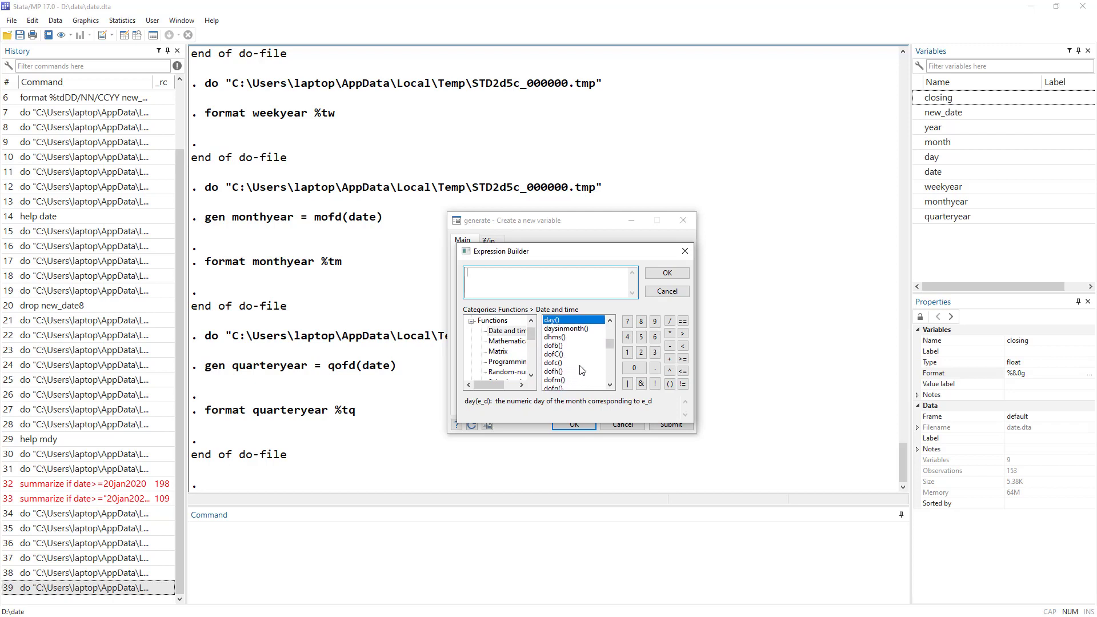
{"action": "scroll", "coordinate": [583, 369], "scroll_direction": "down", "scroll_amount": 3}
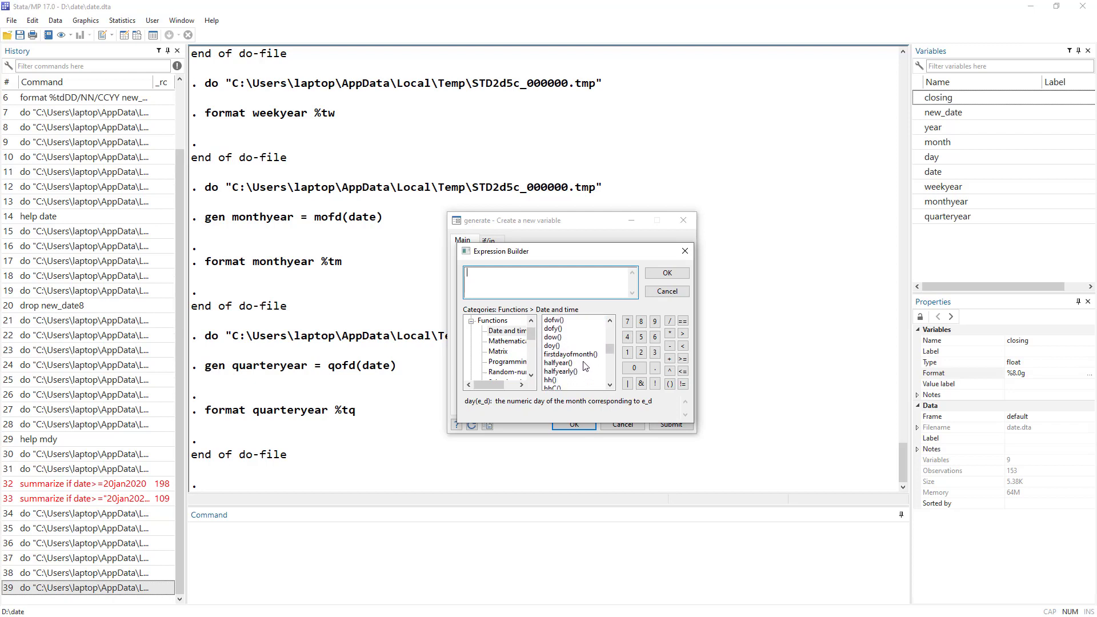
{"action": "scroll", "coordinate": [585, 366], "scroll_direction": "down", "scroll_amount": 4}
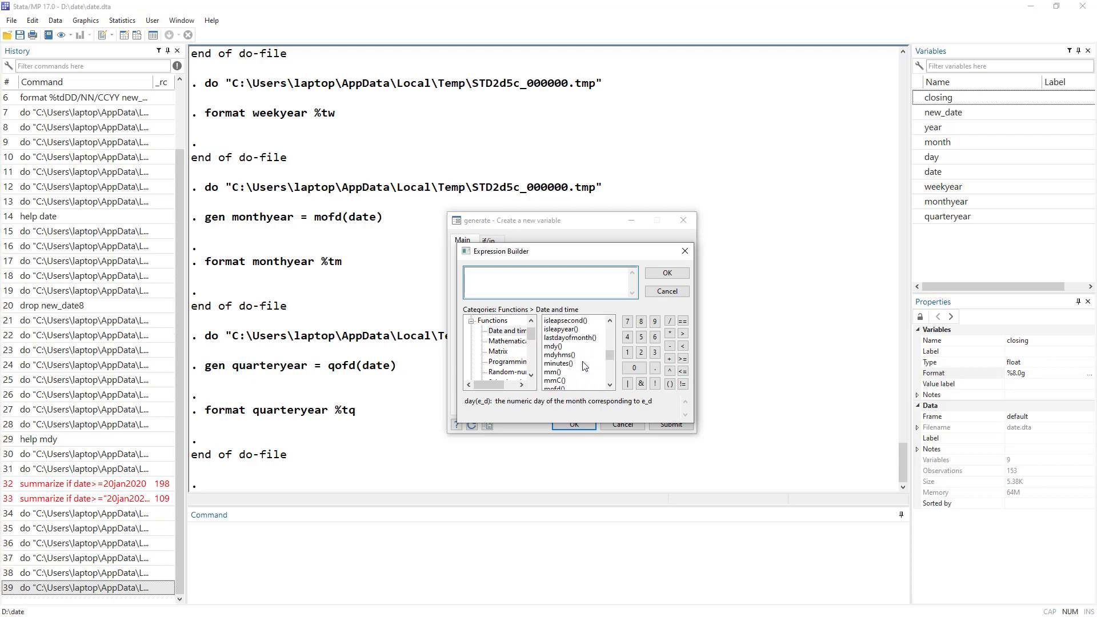
{"action": "left_click", "coordinate": [560, 347]}
{"action": "scroll", "coordinate": [554, 354], "scroll_direction": "down", "scroll_amount": 4}
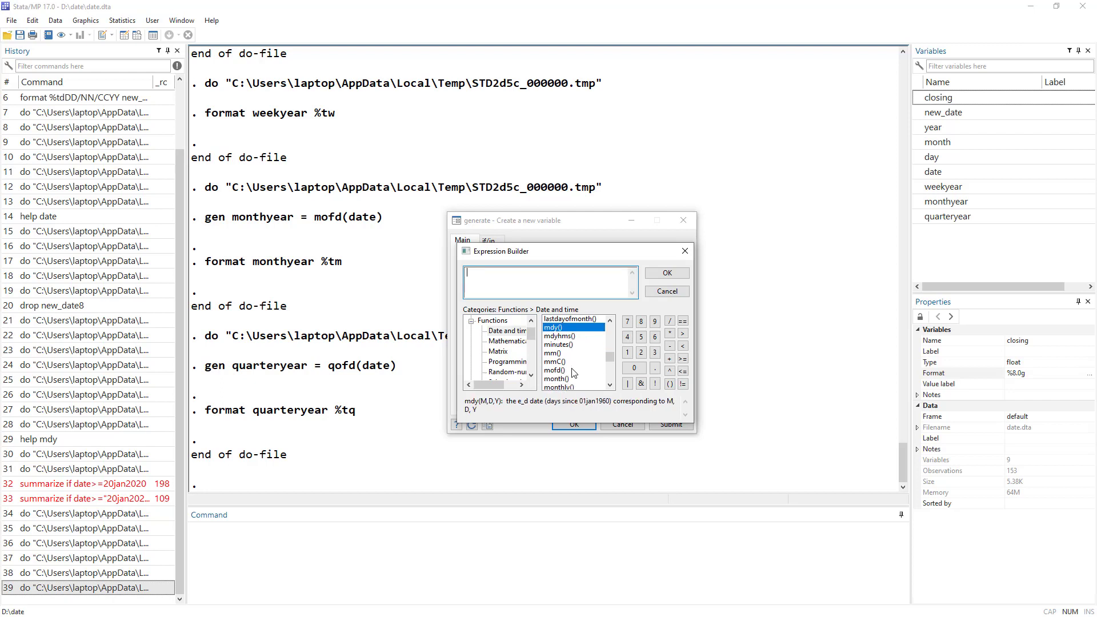
{"action": "left_click_drag", "start_coordinate": [610, 365], "coordinate": [615, 333]}
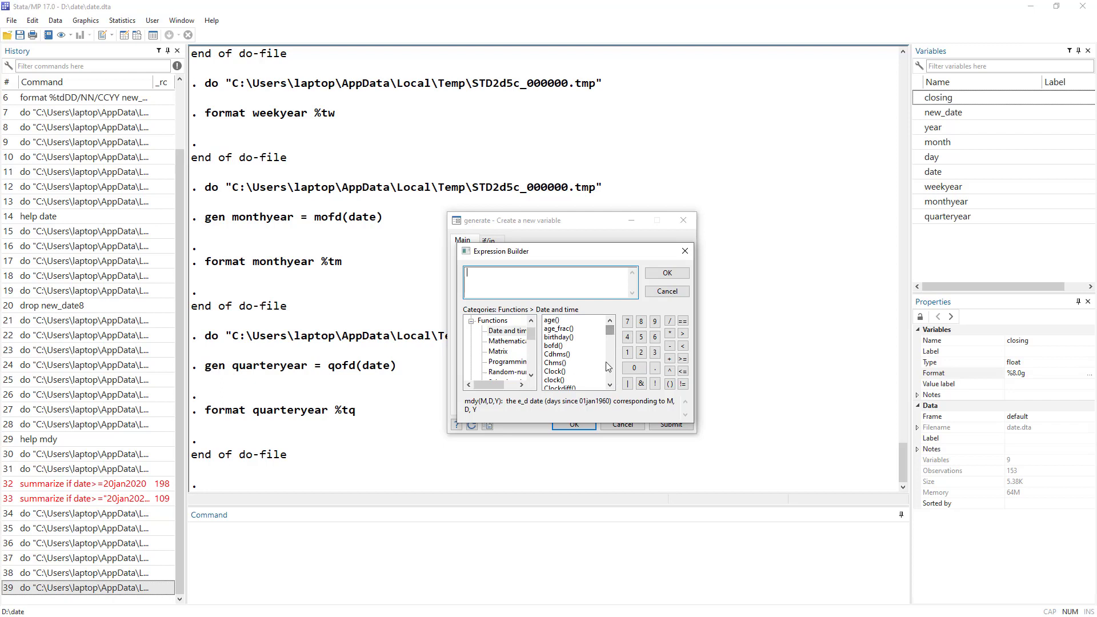